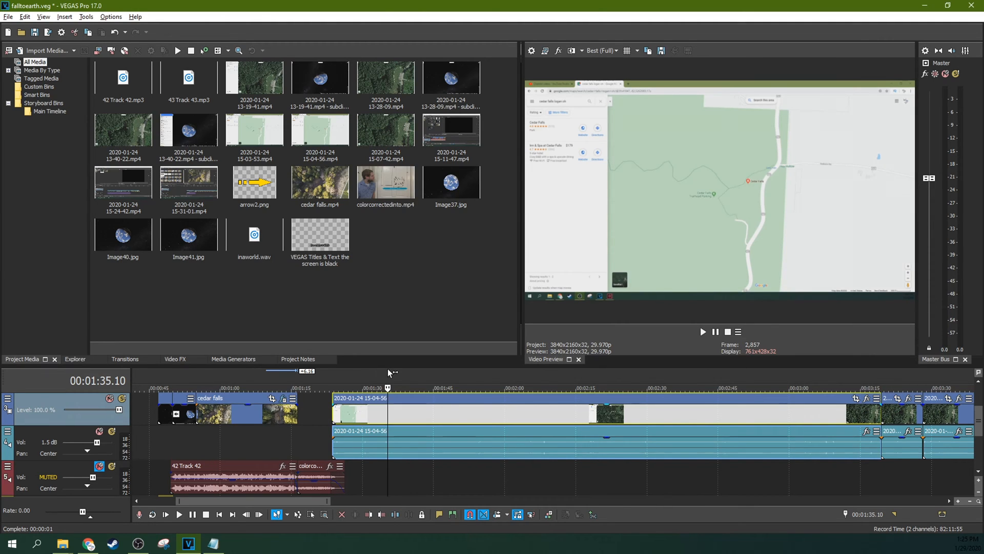
- Select the cedar falls clip between the space and map footage and place the playhead at 00:01:03.23
left_click(360, 371)
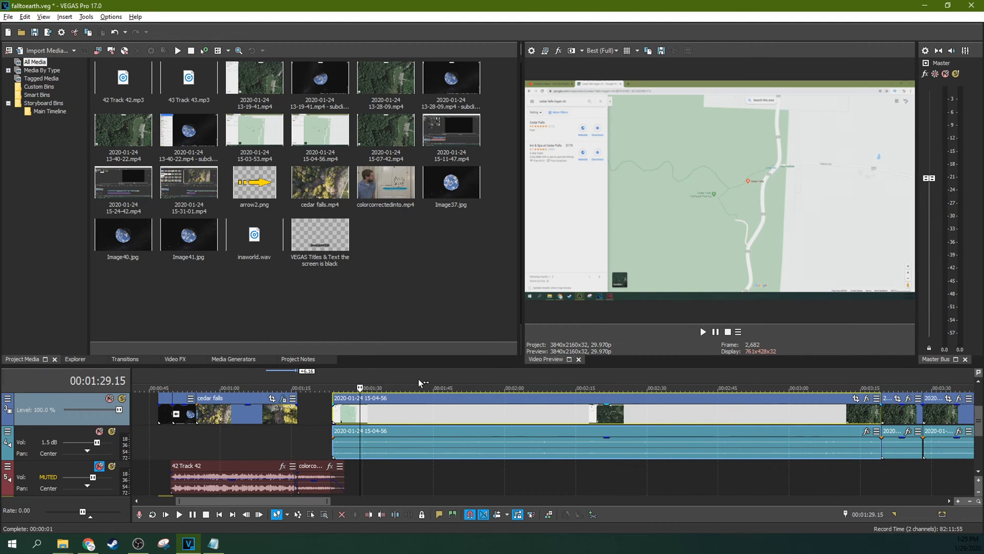
left_click(522, 416)
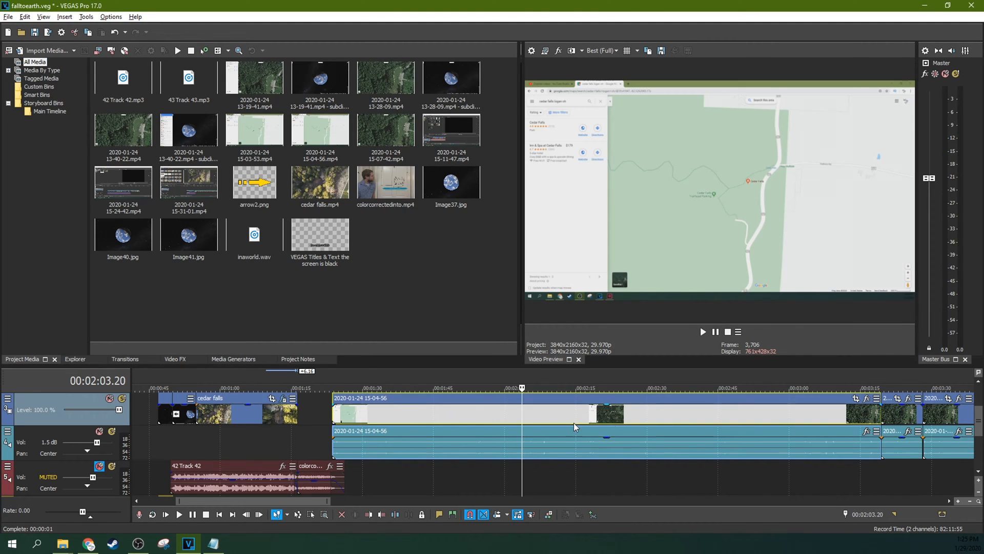
left_click(239, 418)
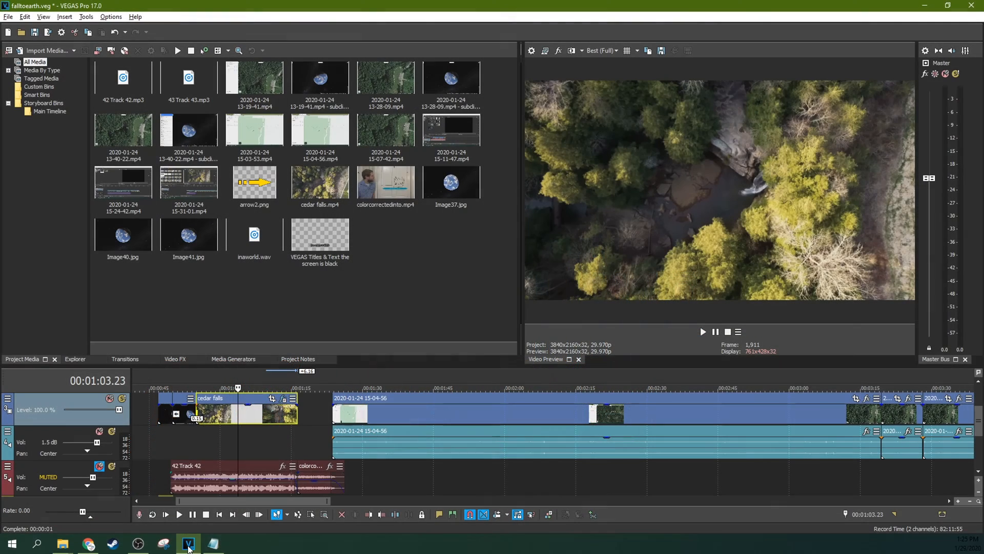
mouse_move(188, 547)
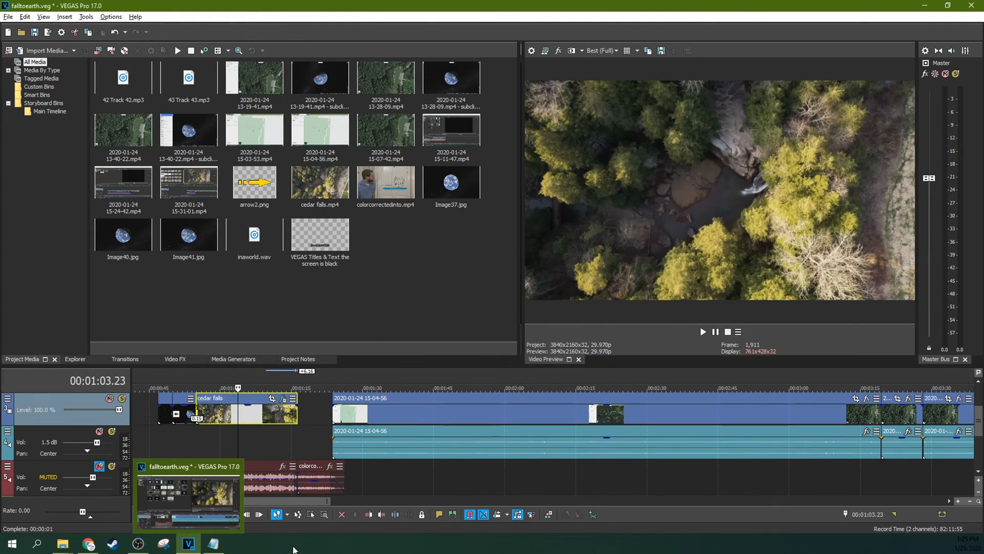
right_click(188, 543)
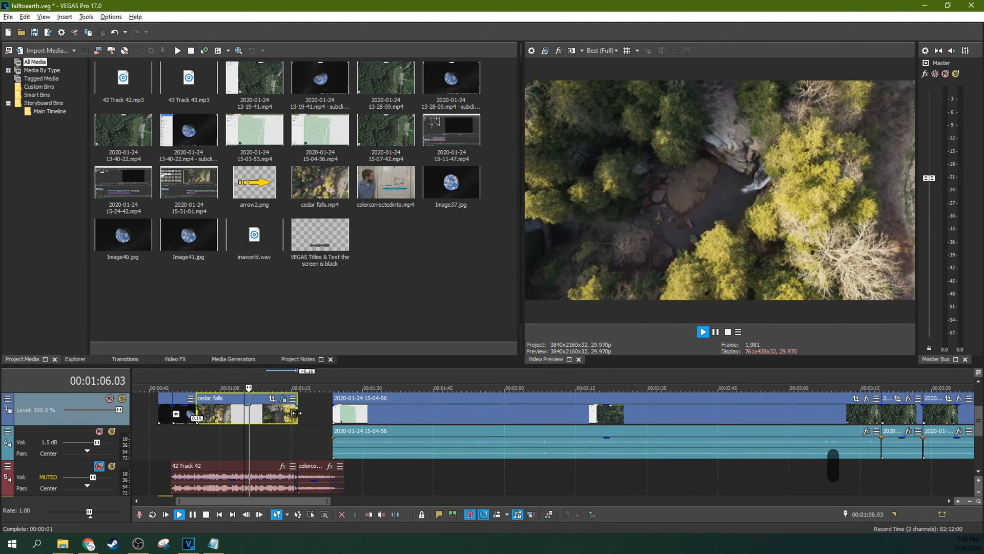
- Preview the cedar falls clip from the playhead, stopping and restarting playback
key("space")
key("space")
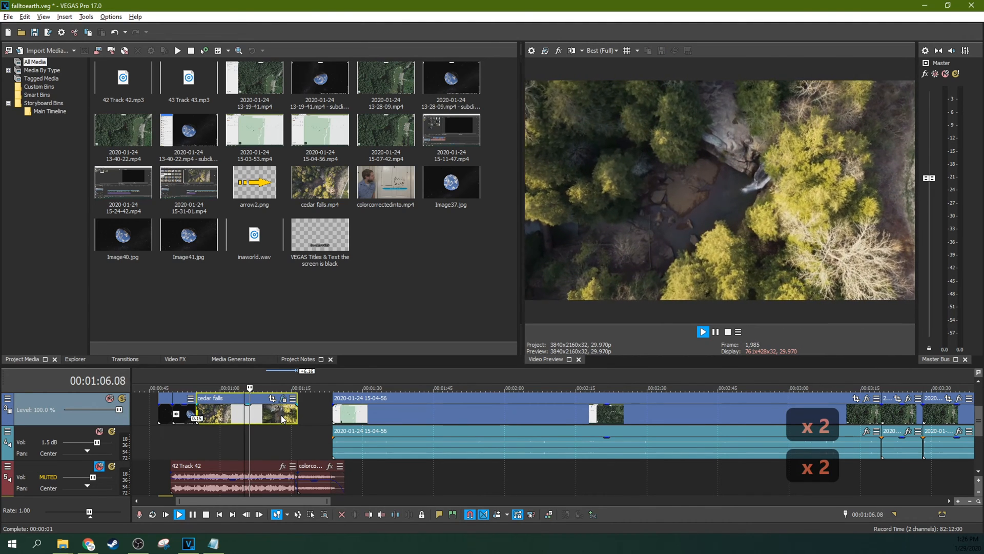
key("space")
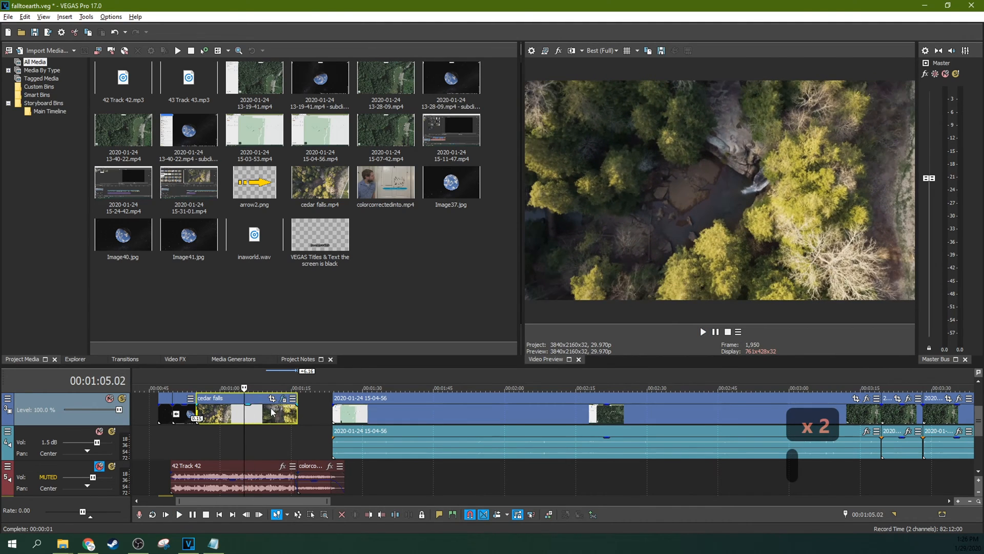
key("space")
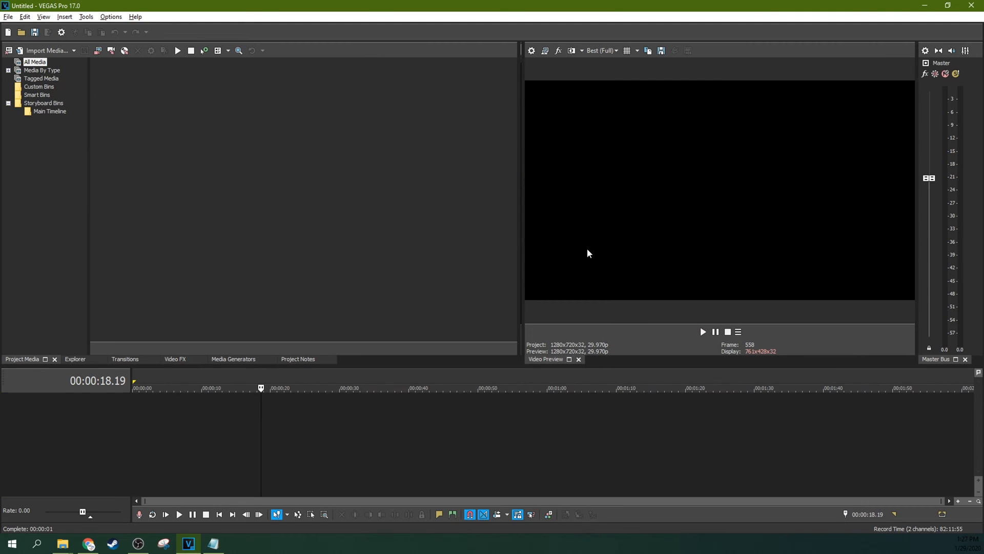
- Create a new empty project without going through the project settings, saving the changes to falltoearth.veg
key("ctrl+n")
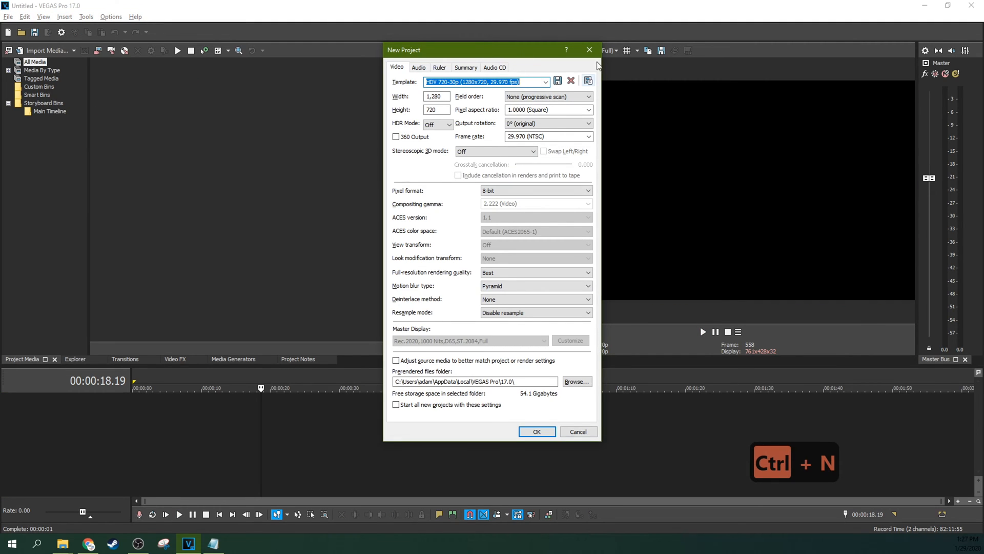
left_click(590, 49)
key("ctrl+shift+n")
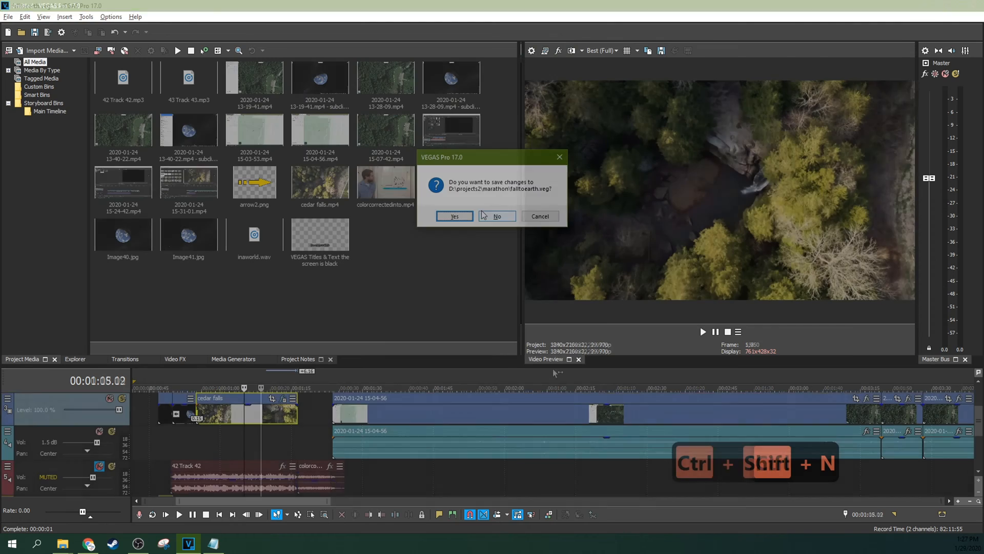
left_click(455, 218)
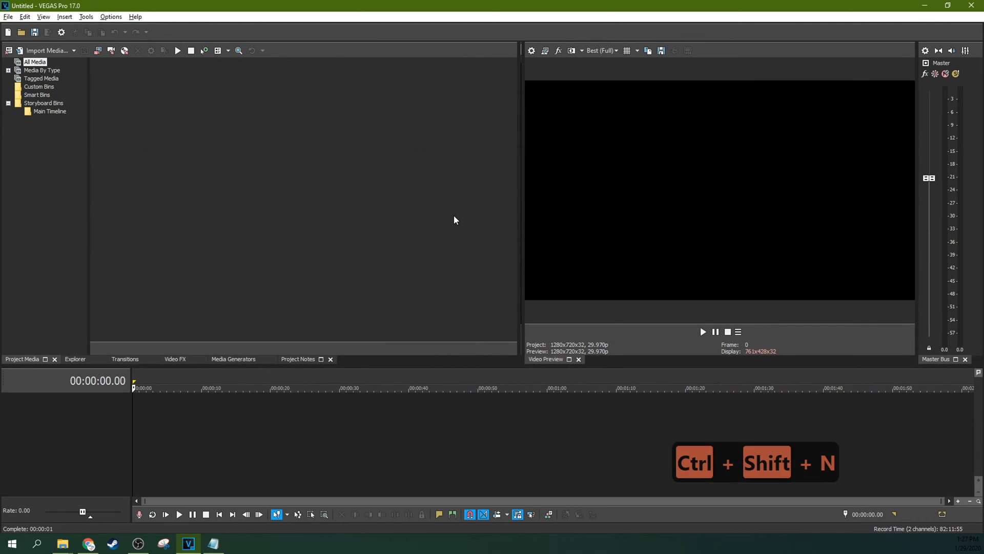
- Exit the program from the falltoearthms.veg project and close the Untitled.veg project
key("shift+F4")
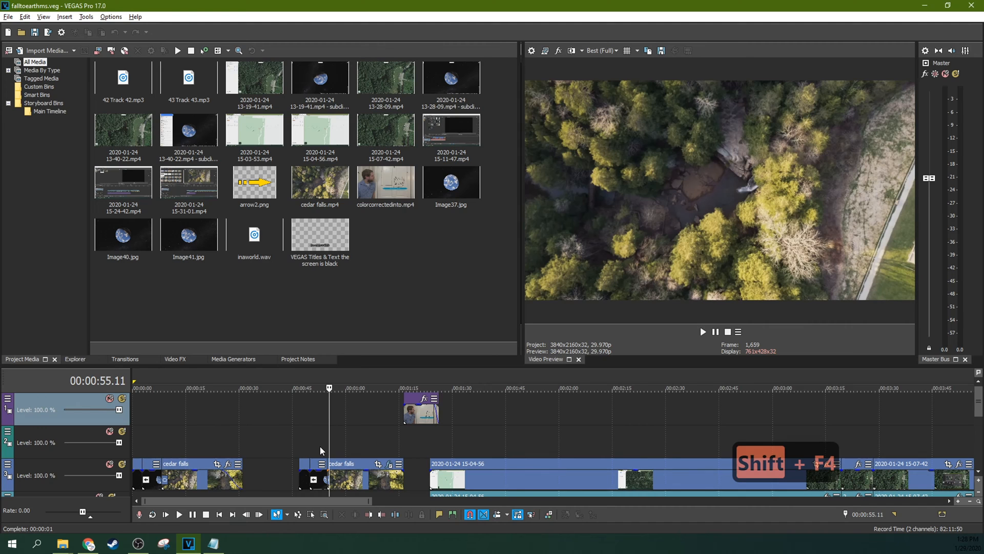
key("alt+F4")
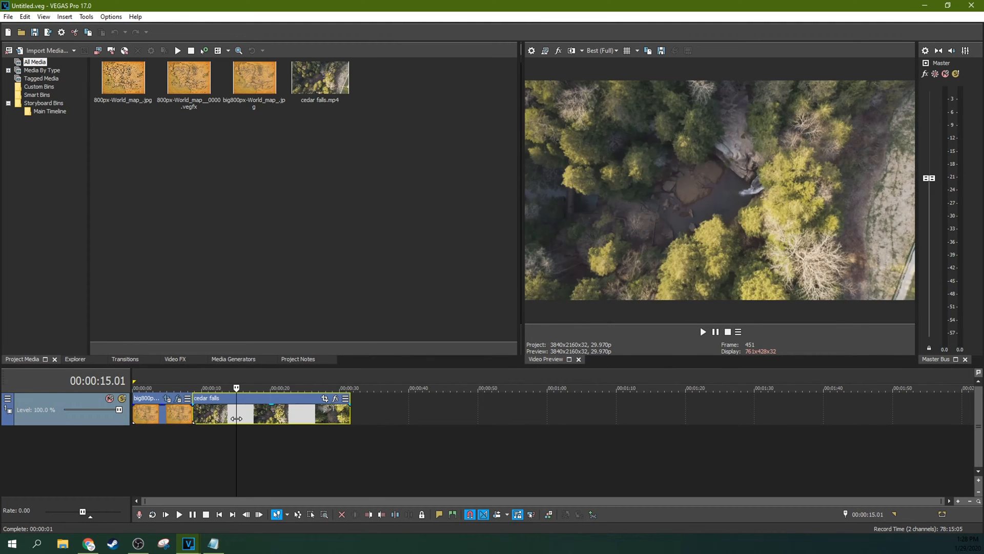
key("ctrl+F4")
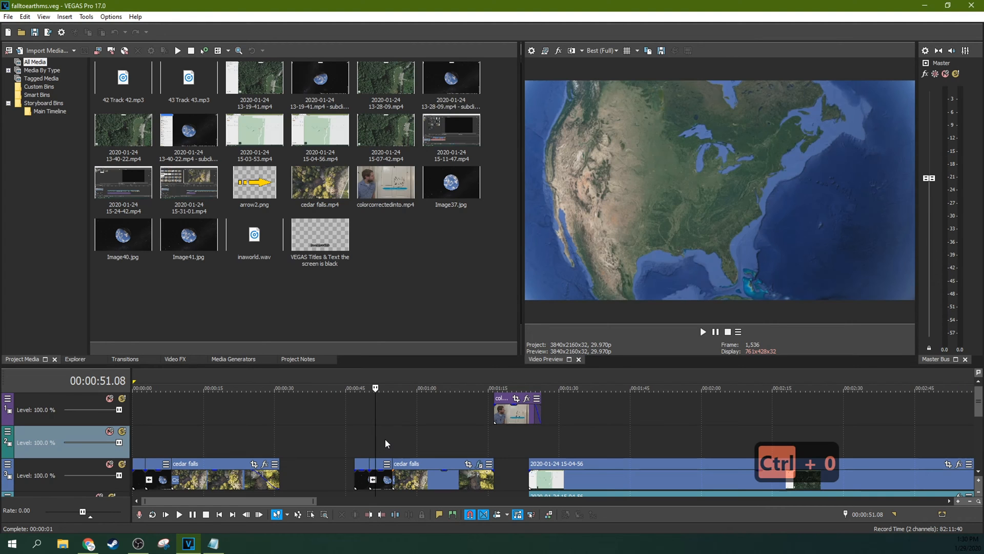
- Check the dialog for opening project and media files, cancel it, and bring up the project properties
key("ctrl+o")
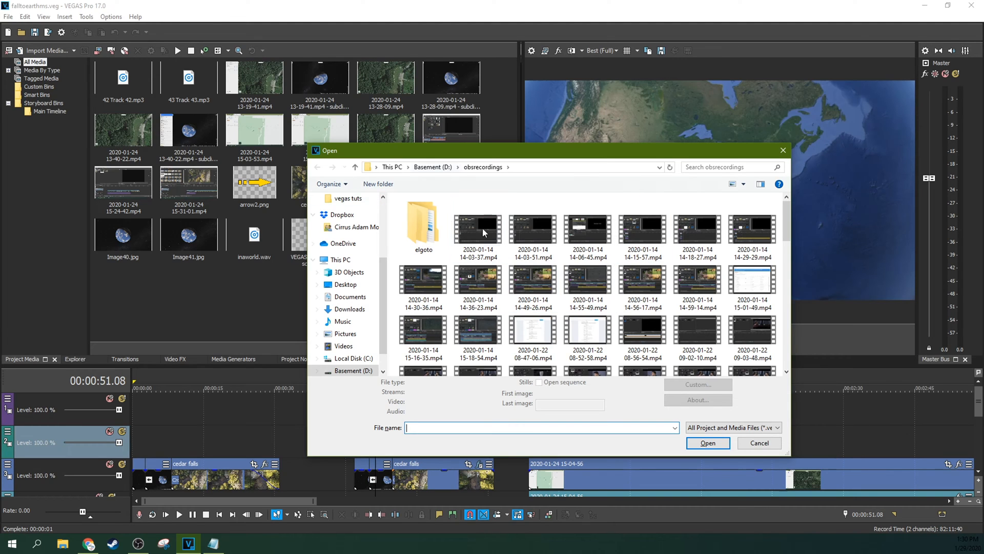
key("Escape")
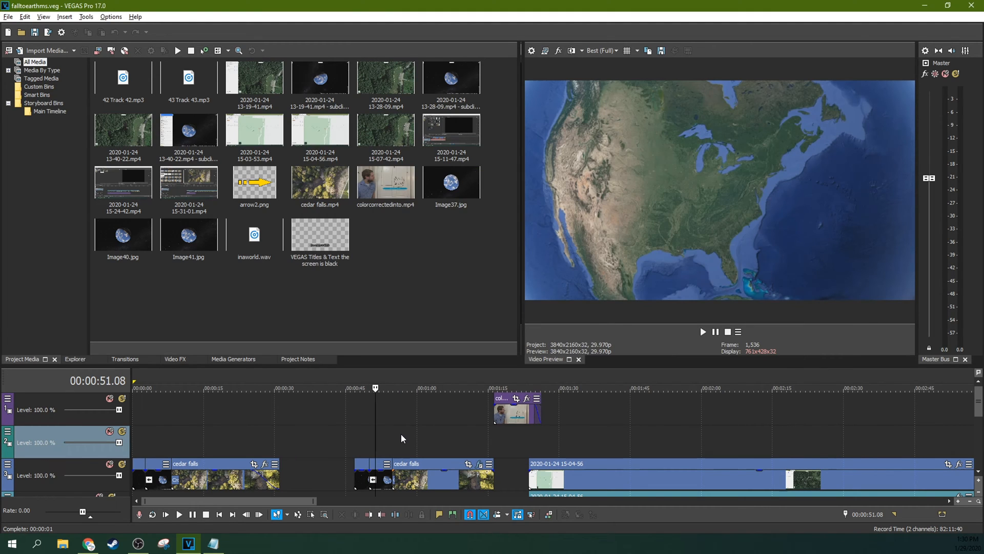
key("alt+Return")
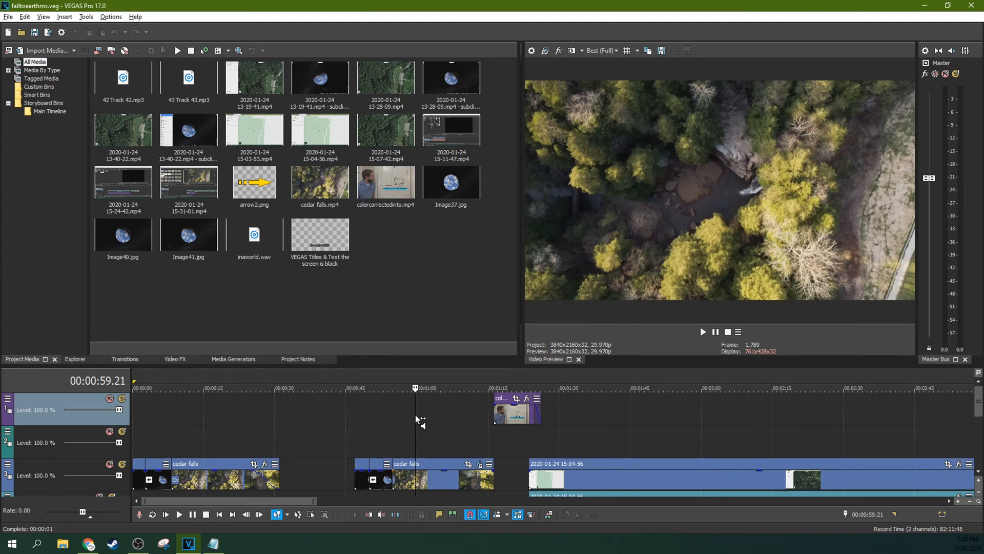
- Save the falltoearthms.veg project
key("ctrl+s")
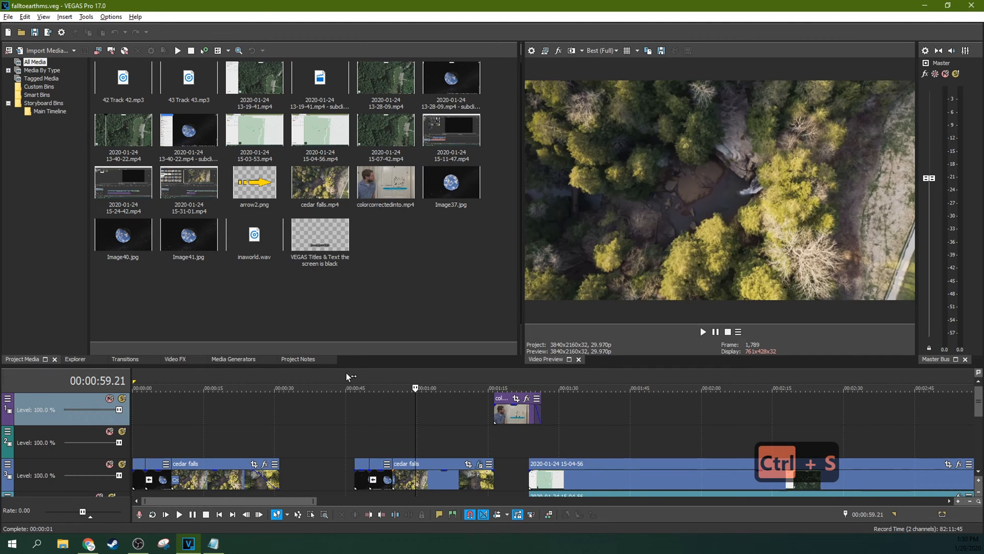
- Split the second cedar falls clip at 00:01:01.19 and undo the split
left_click(430, 441)
scroll(434, 441, "up", 3)
key("s")
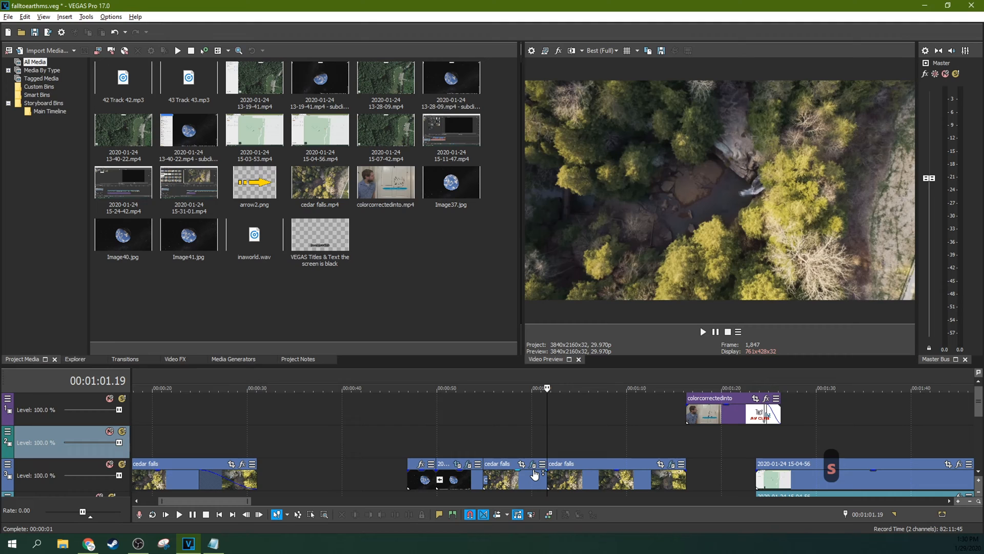
key("ctrl+z")
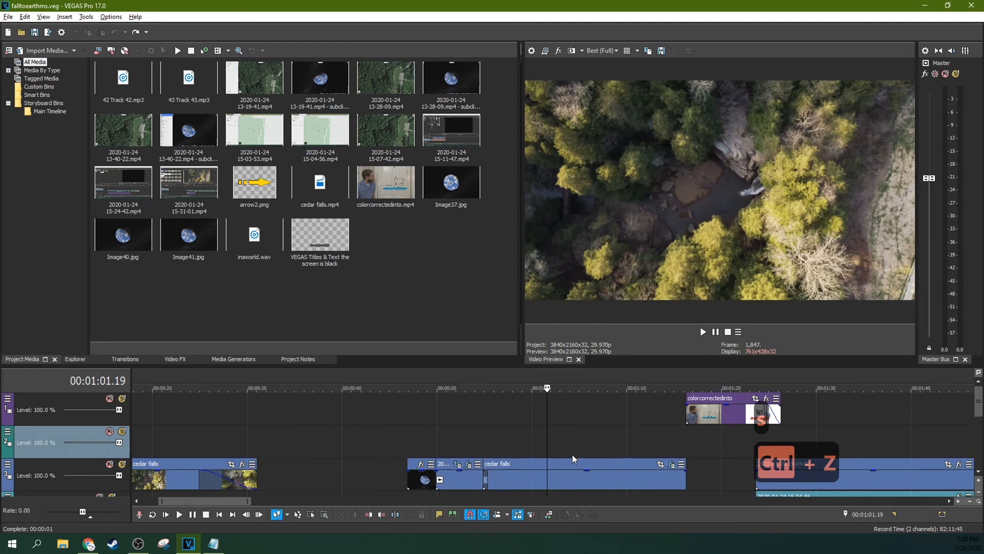
left_click(588, 451)
left_click(536, 457)
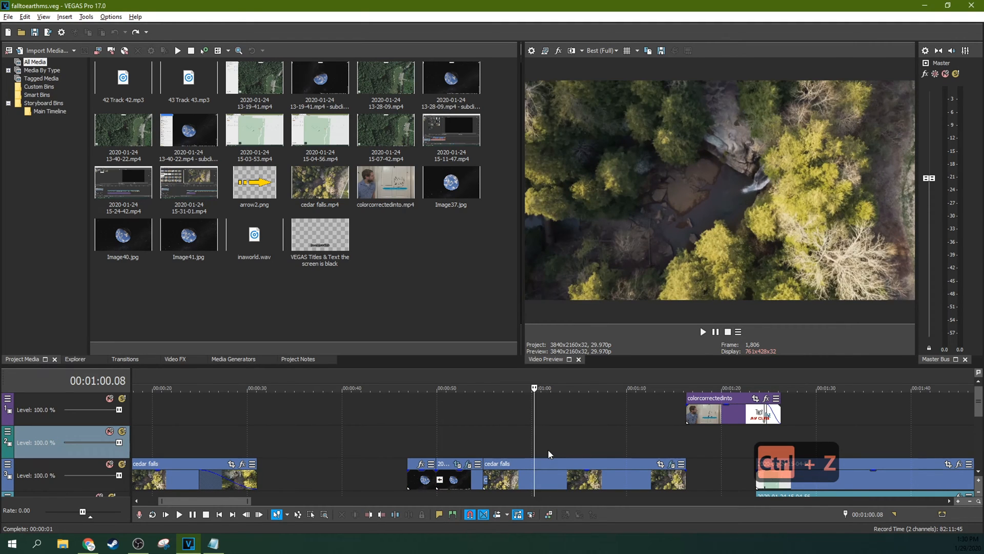
left_click(552, 454)
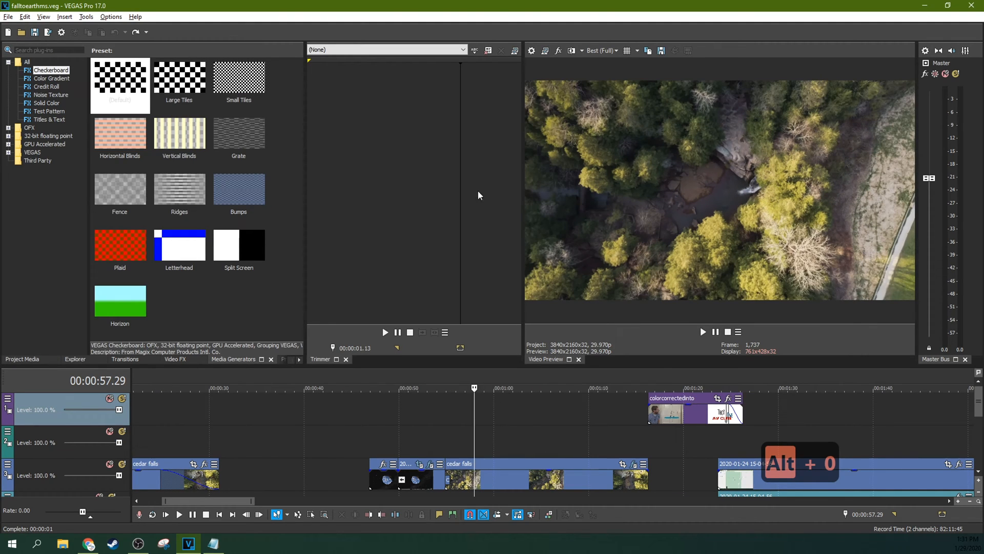
- Return the focus from the Trimmer to the timeline, narrow the Trimmer window and place the playhead at 00:01:00.17
left_click(453, 201)
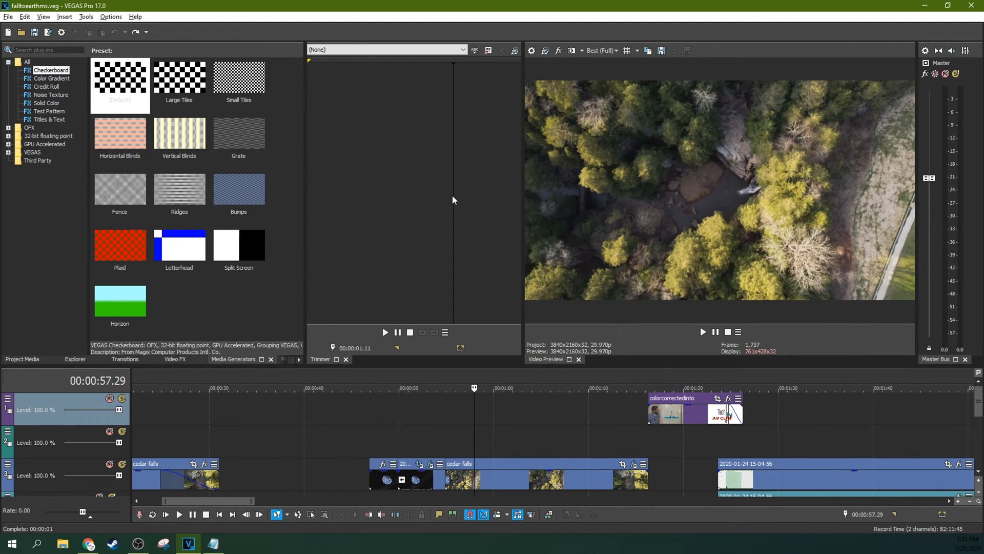
key("alt+0")
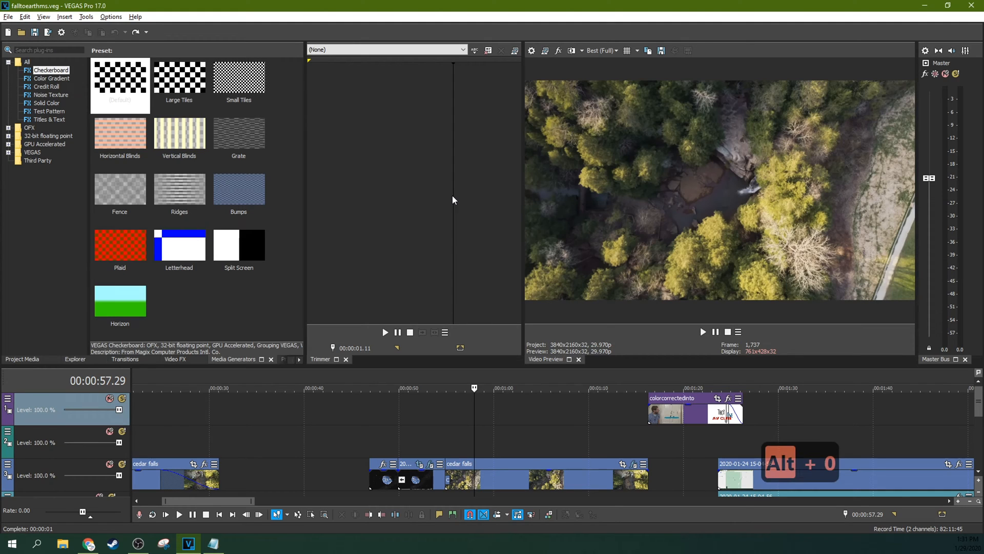
left_click_drag(306, 255, 464, 256)
left_click(499, 407)
- Show the Explorer, switch to the Trimmer and widen the Trimmer window
key("alt+1")
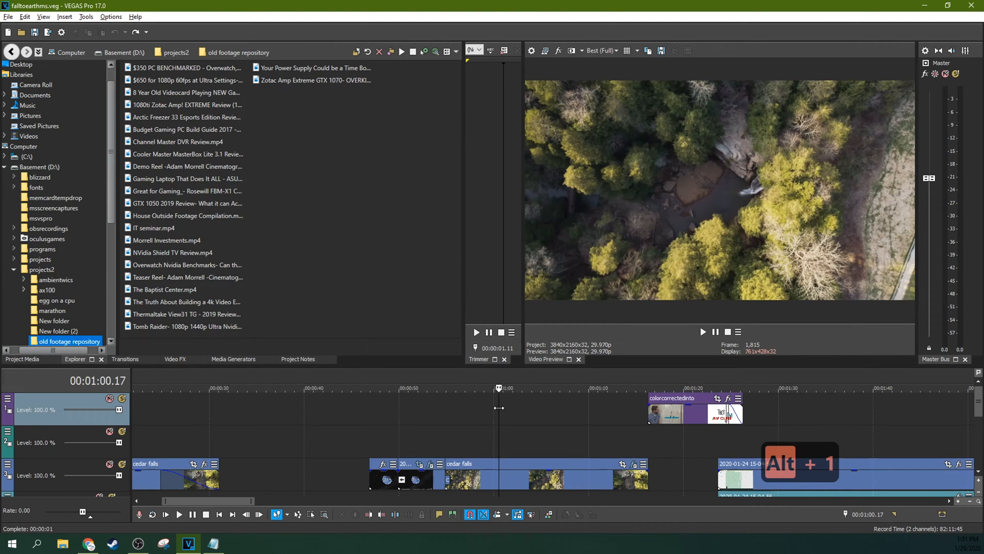
key("alt+2")
left_click_drag(464, 237, 283, 241)
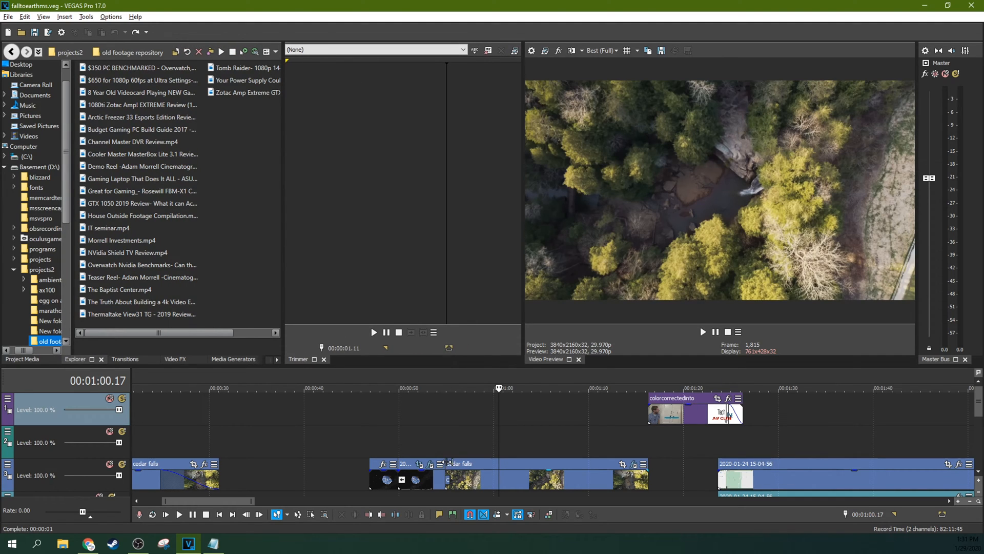
- Bring up the Master Bus and dock it as its own column beside the Video Preview
key("alt+3")
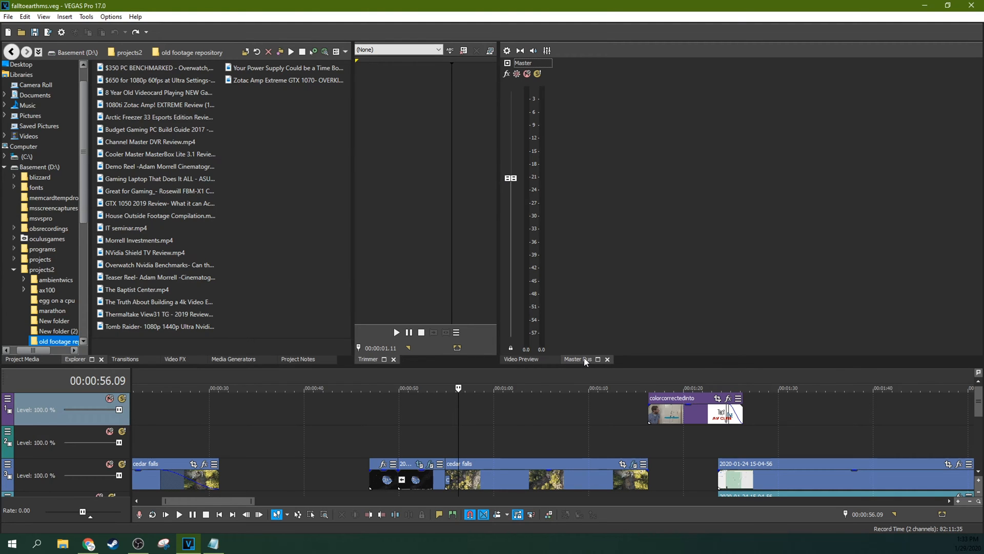
left_click_drag(585, 361, 920, 71)
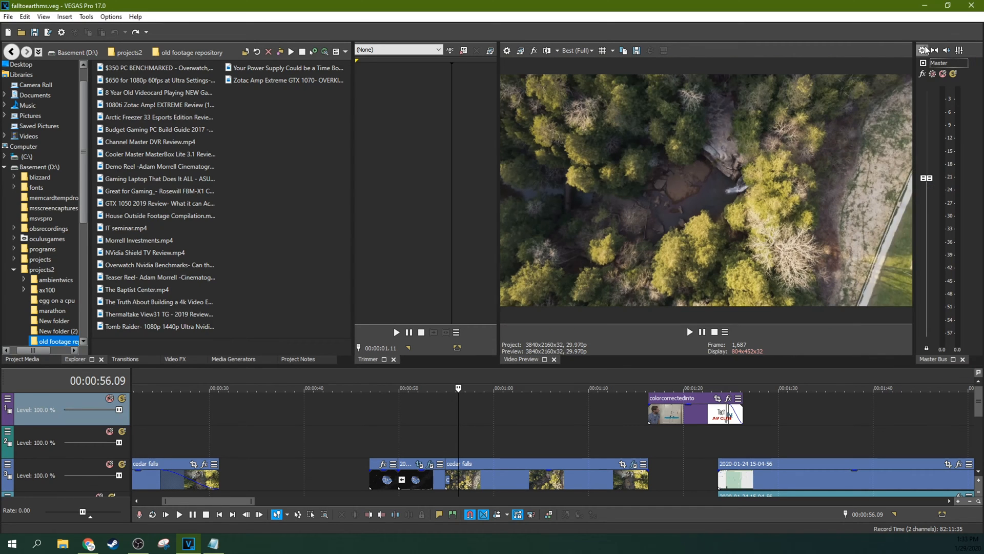
- Show the Project Media, Project Notes, Transitions, Video FX and Media Generators windows one after another
key("alt+5")
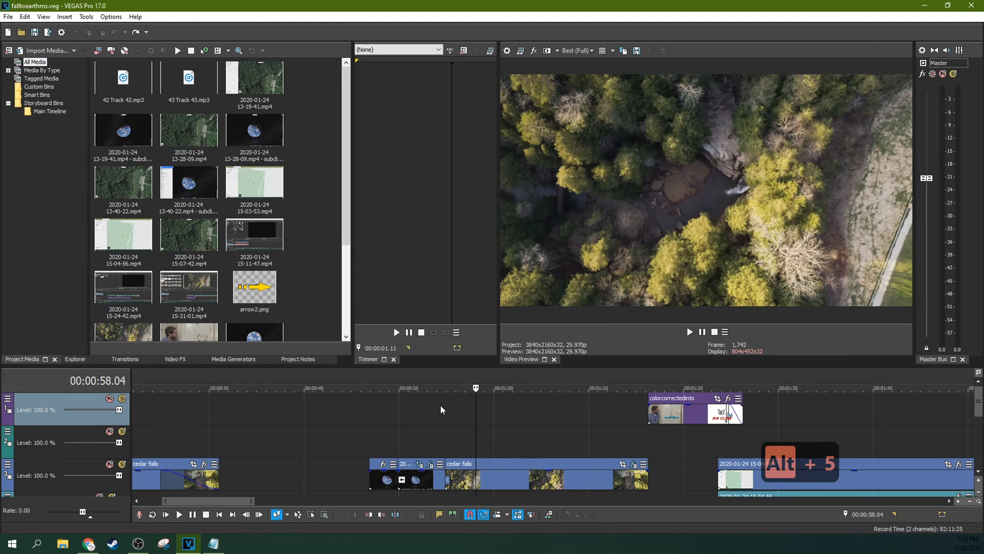
key("alt+6")
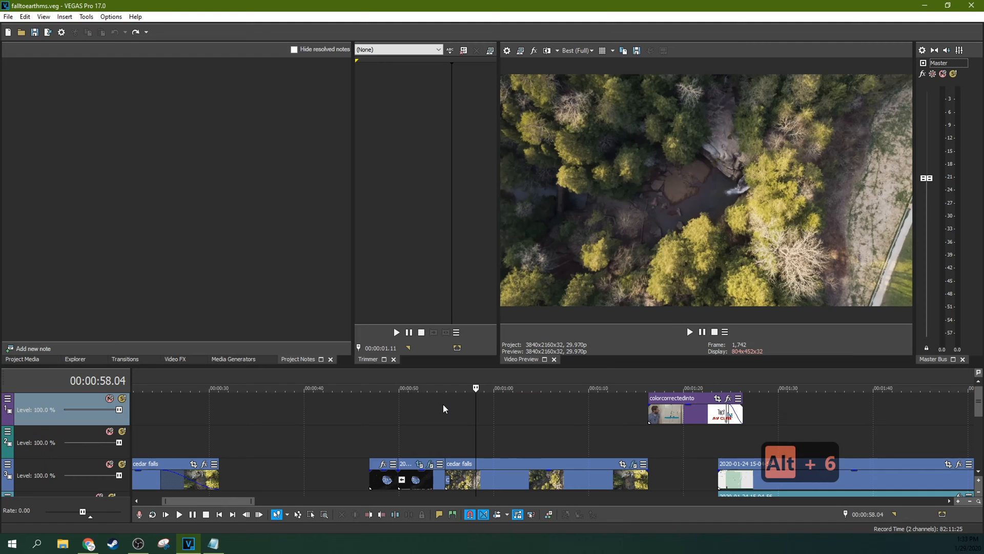
key("alt+7")
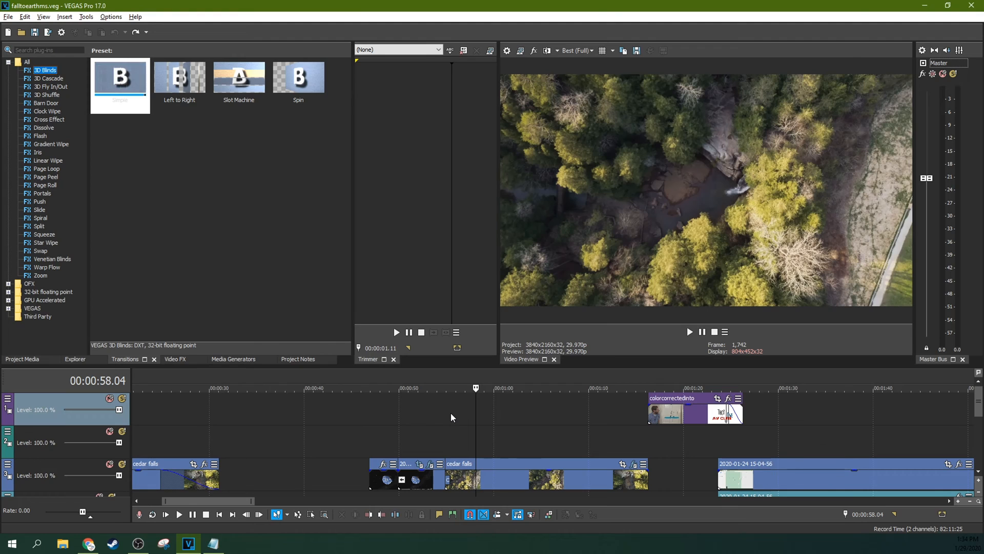
key("alt+8")
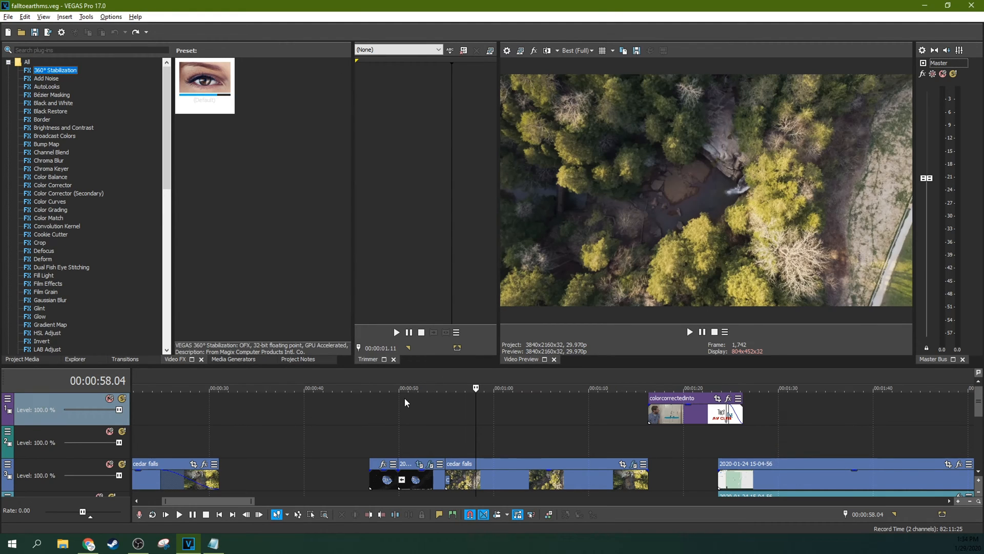
key("alt+9")
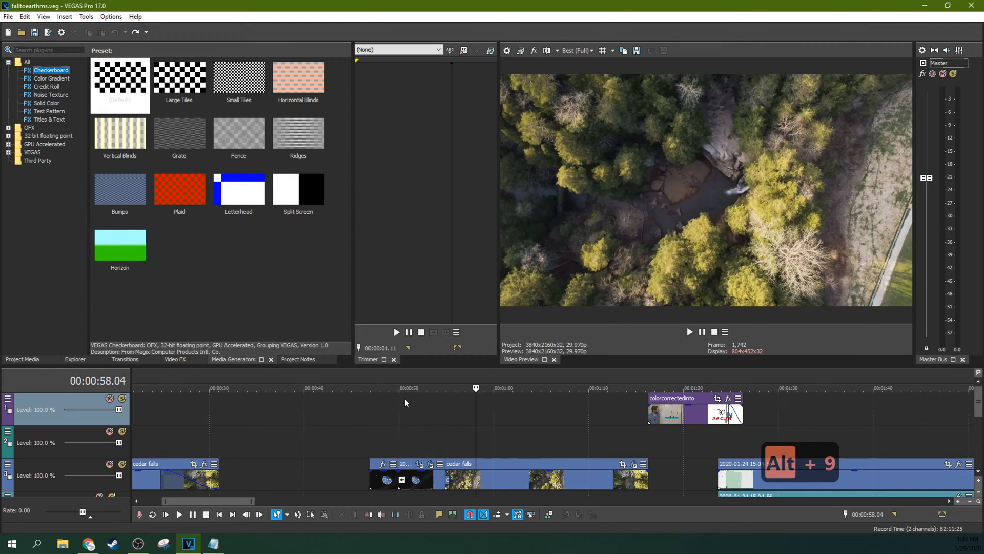
- Place the playhead at 00:00:47.17 and open the Plug-In Manager
left_click(376, 396)
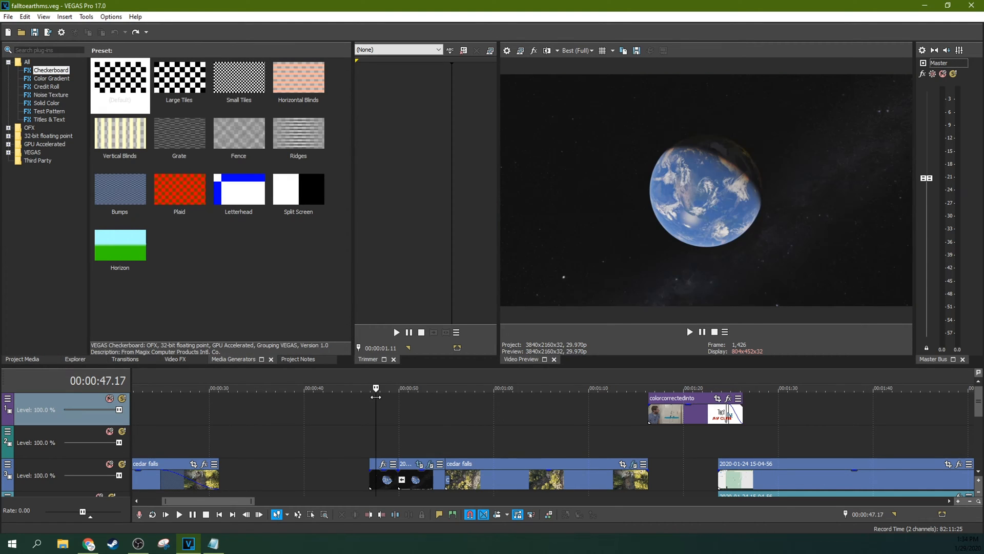
key("ctrl+alt+1")
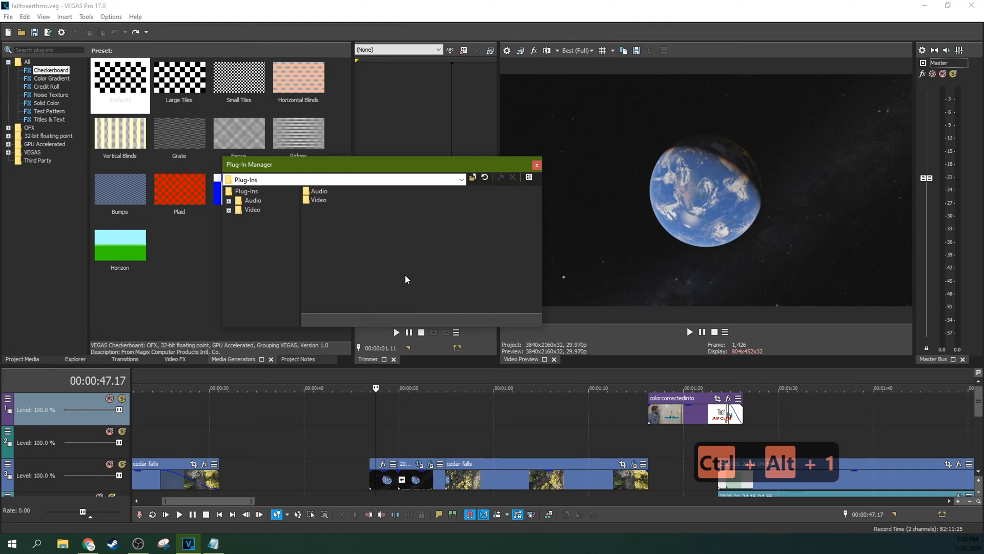
- Close the Plug-In Manager and show the Video Scopes and Surround Panner windows one after another, dismissing each
left_click(536, 165)
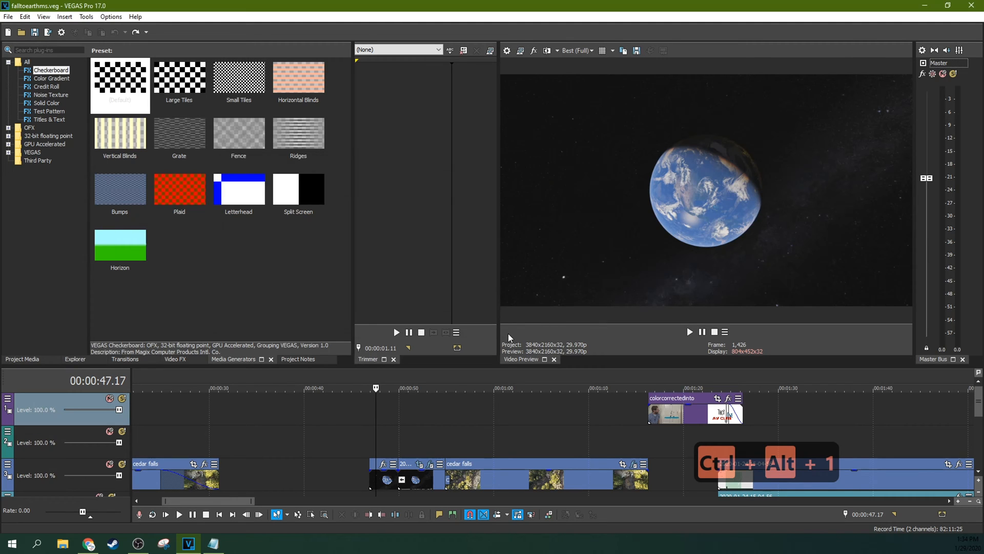
key("ctrl+alt+2")
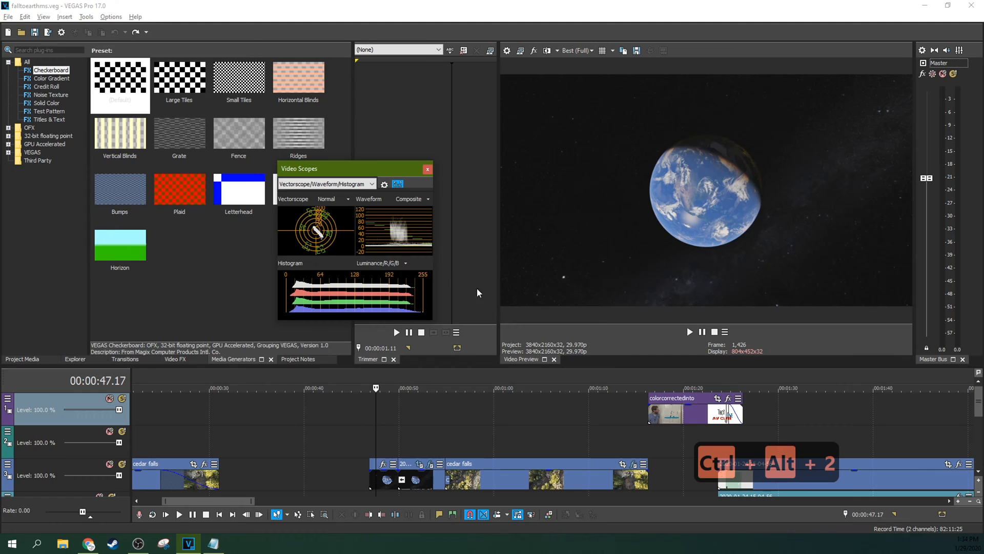
key("ctrl+alt+2")
key("ctrl+alt+3")
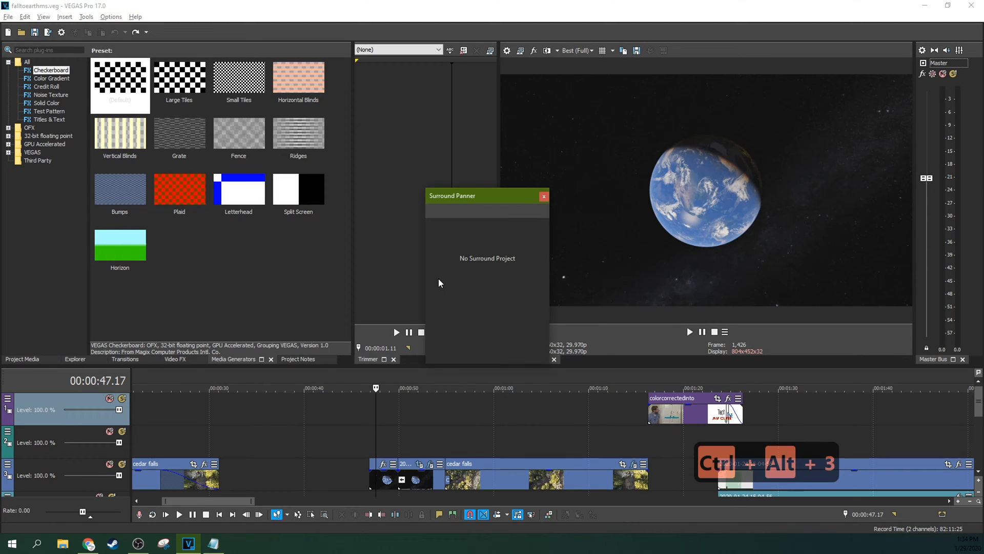
left_click(542, 197)
- Show and hide the audio bus tracks beneath the timeline tracks, and toggle the video bus track
key("b")
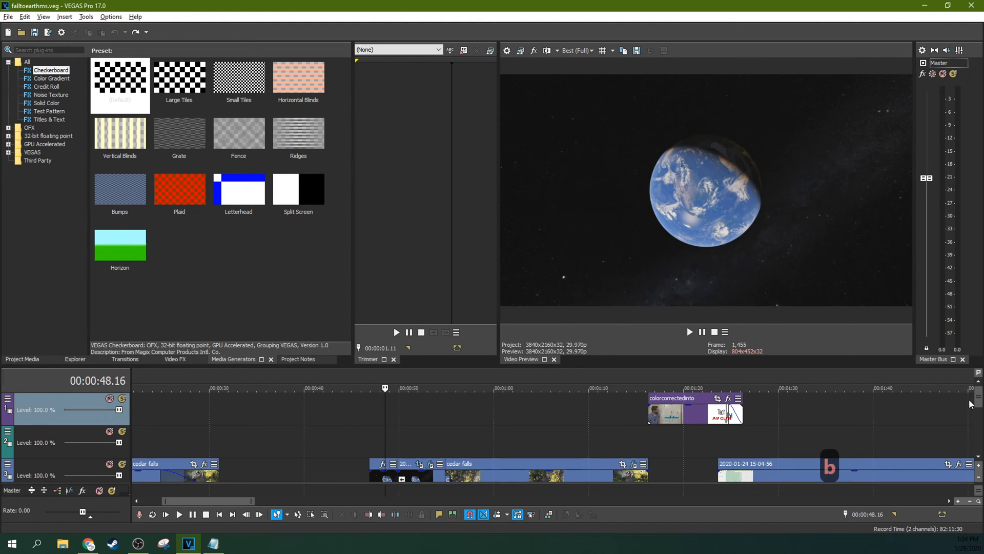
key("b")
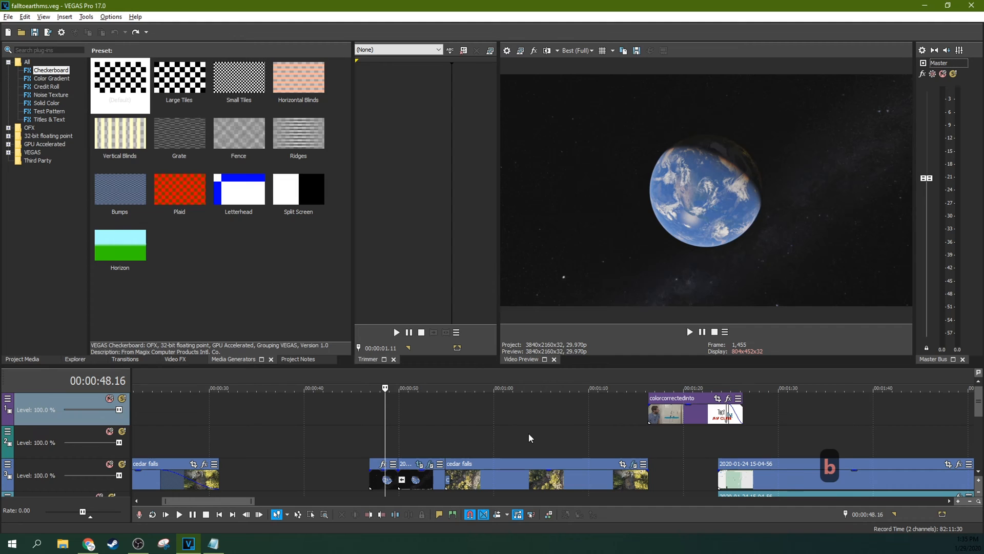
key("ctrl+shift+b")
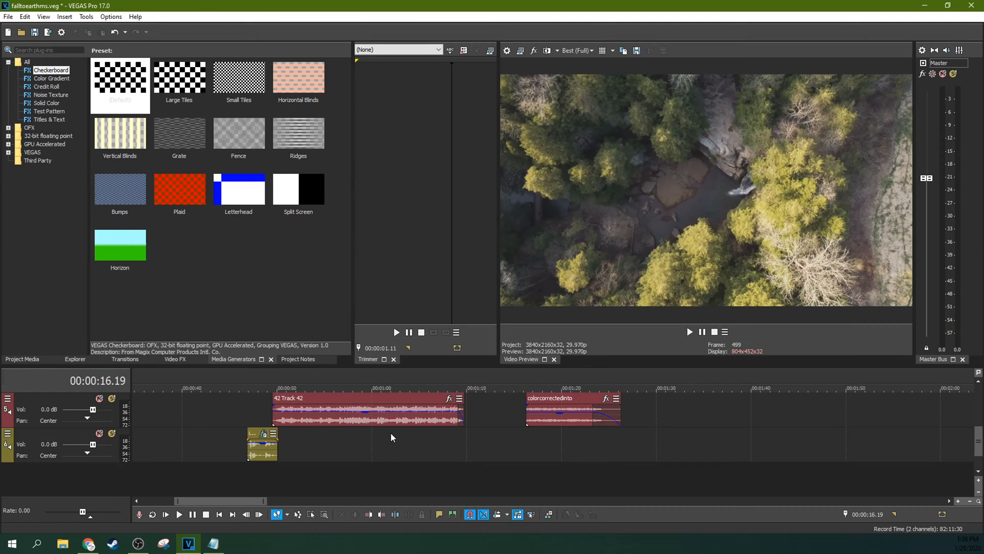
- Toggle the display of waveforms and video frames on the timeline events, and toggle the event buttons
key("ctrl+shift+w")
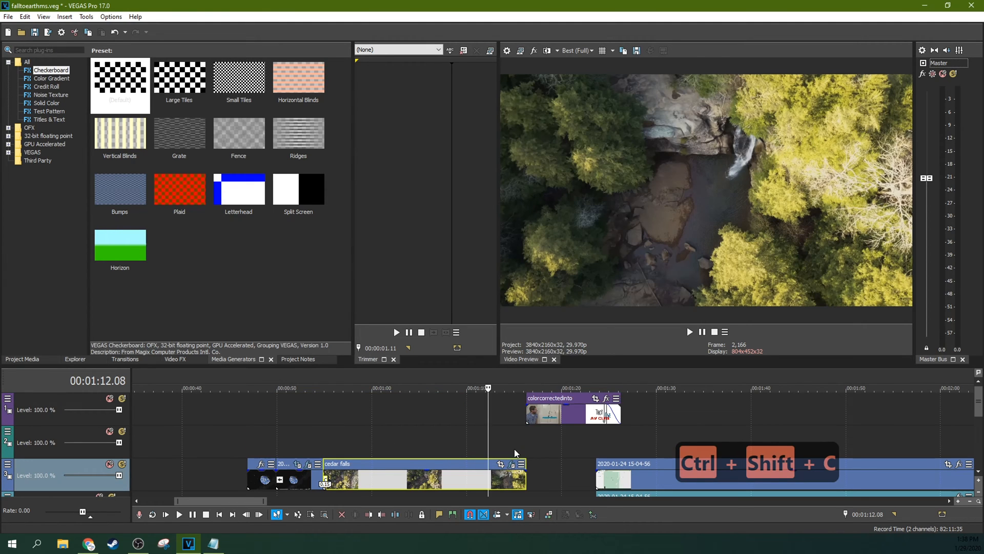
key("ctrl+shift+c")
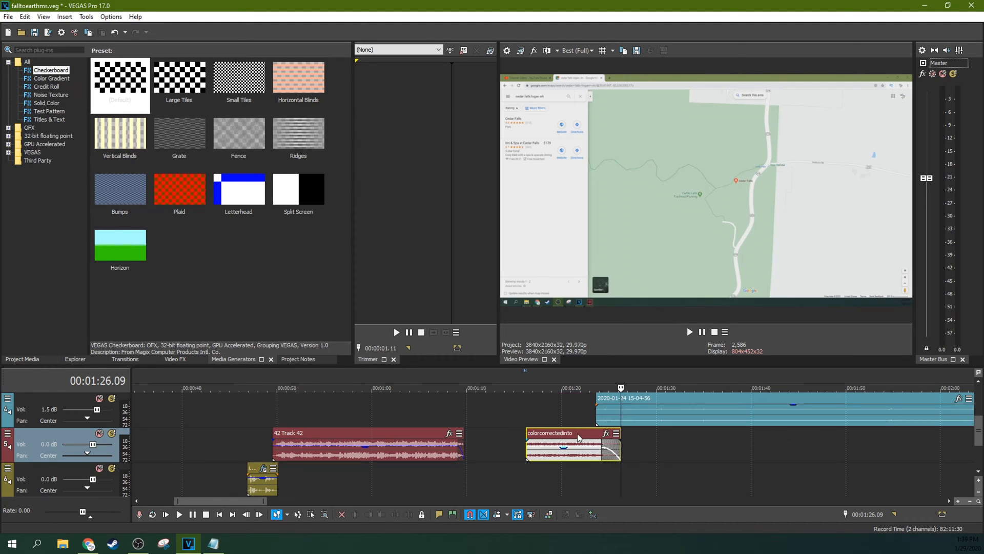
left_click_drag(612, 405, 618, 405)
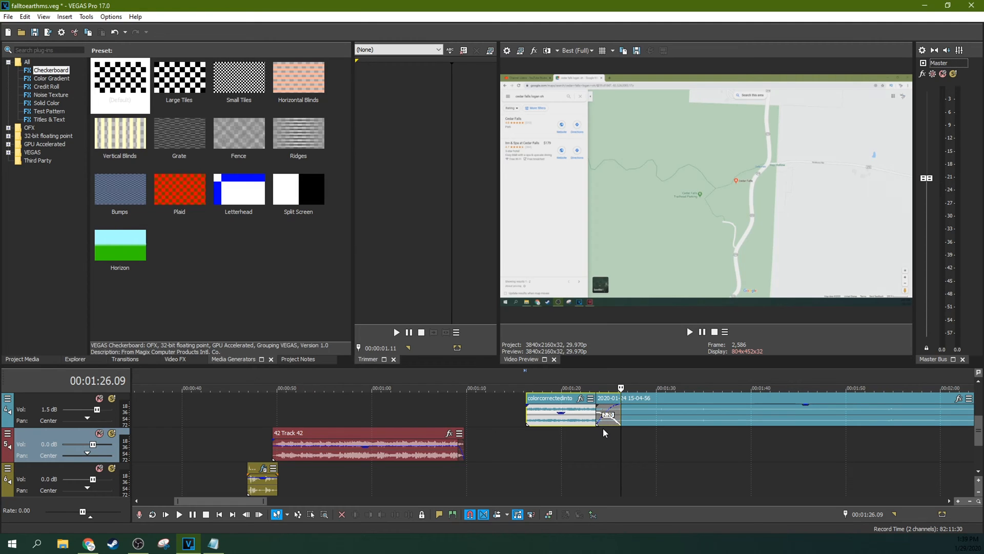
key("ctrl+shift+t")
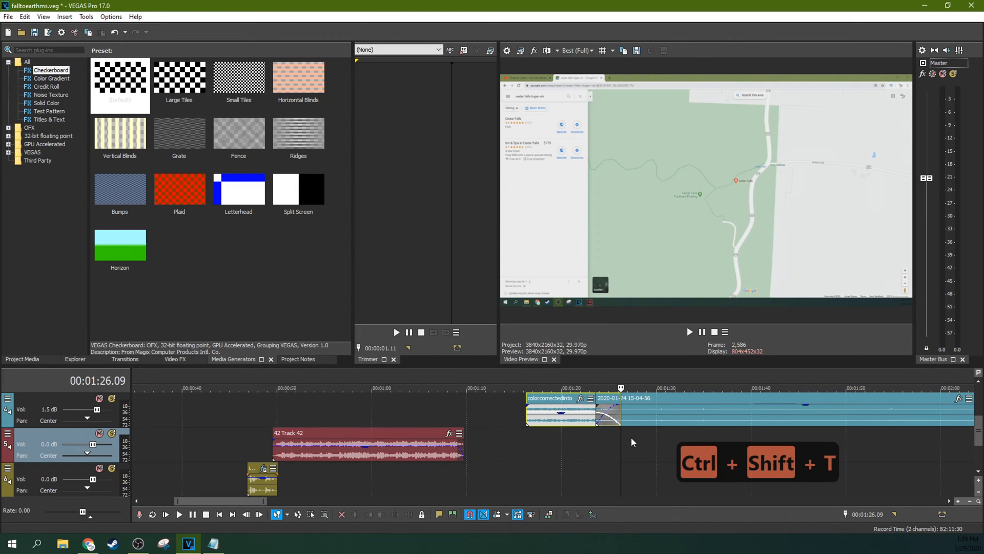
key("ctrl+shift+t")
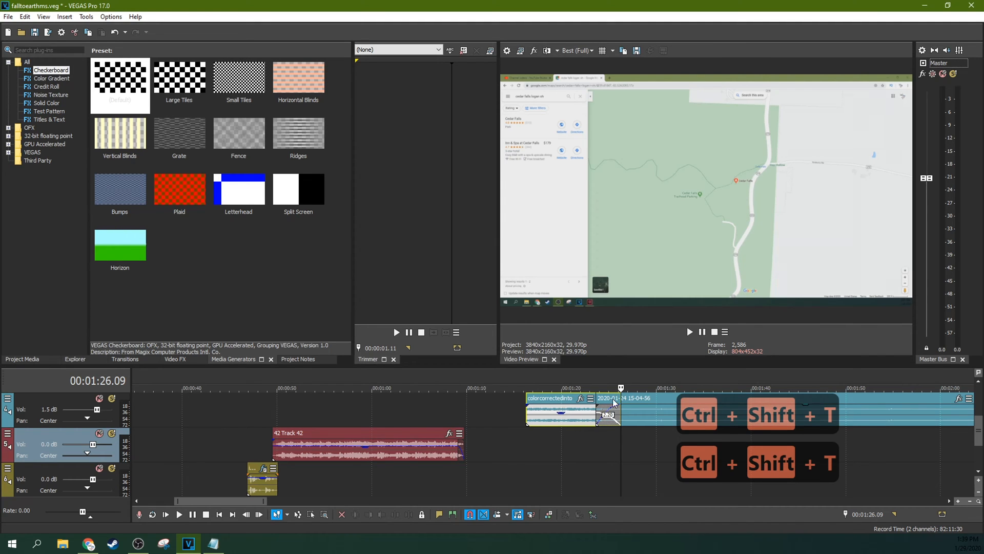
- Place the playhead at 00:01:02.21 on track 4 and toggle the hardware performance overlay
left_click(390, 402)
key("ctrl+shift+o")
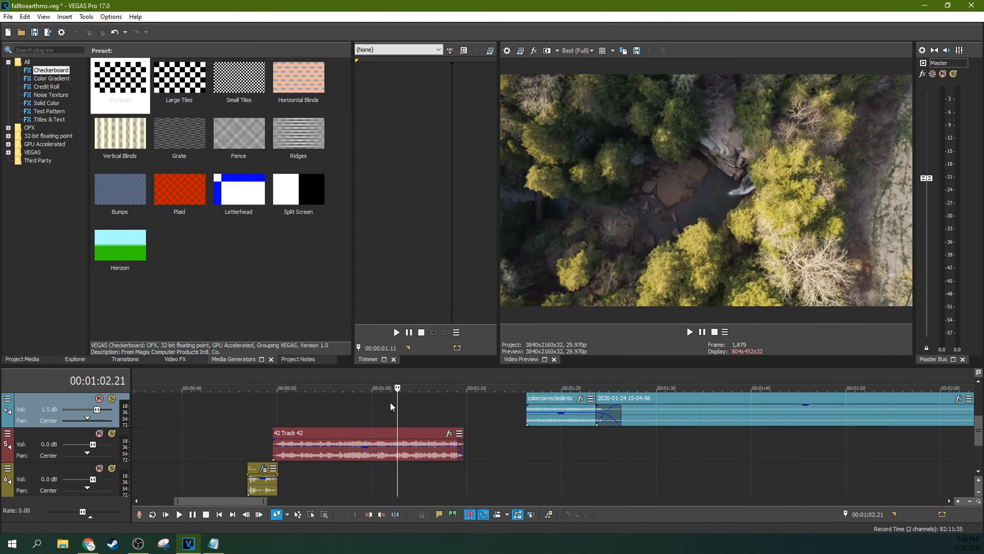
key("ctrl+shift+o")
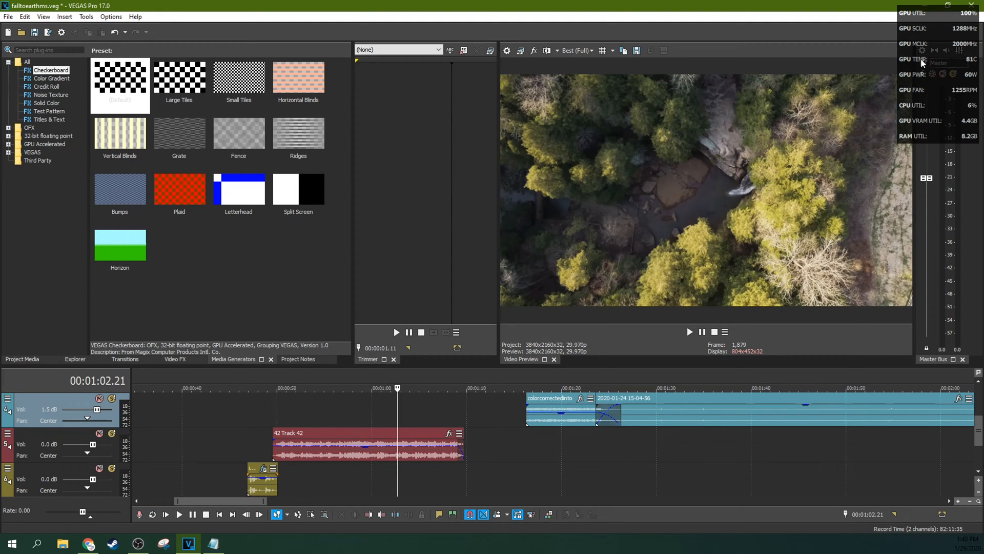
- Insert volume envelopes on audio tracks 4 and 5, and a pan envelope on track 6
left_click(64, 16)
mouse_move(103, 28)
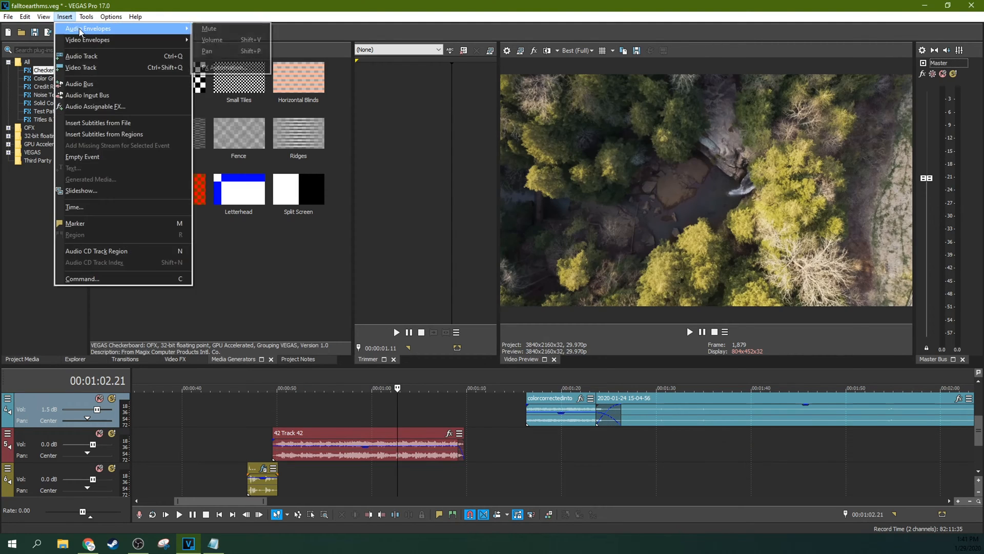
left_click(204, 41)
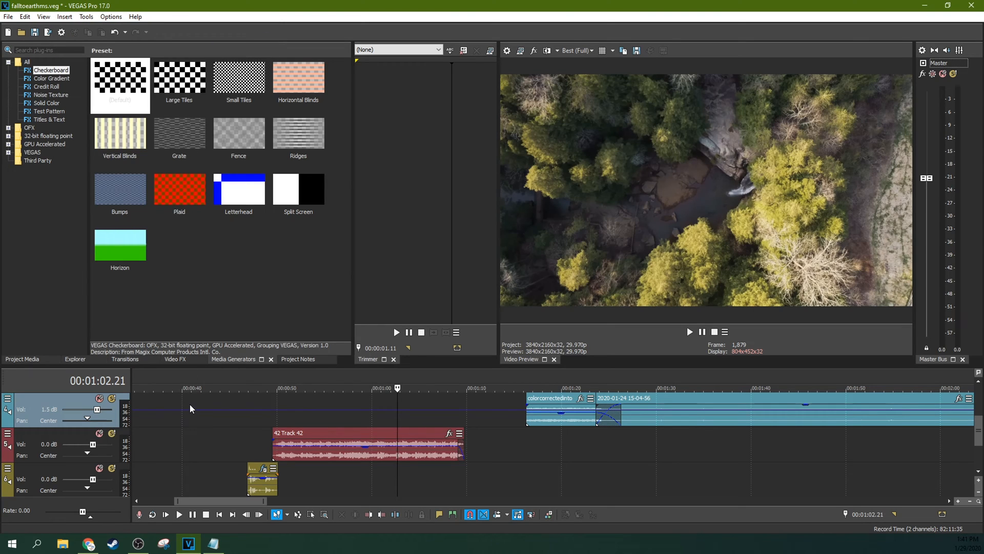
left_click(160, 439)
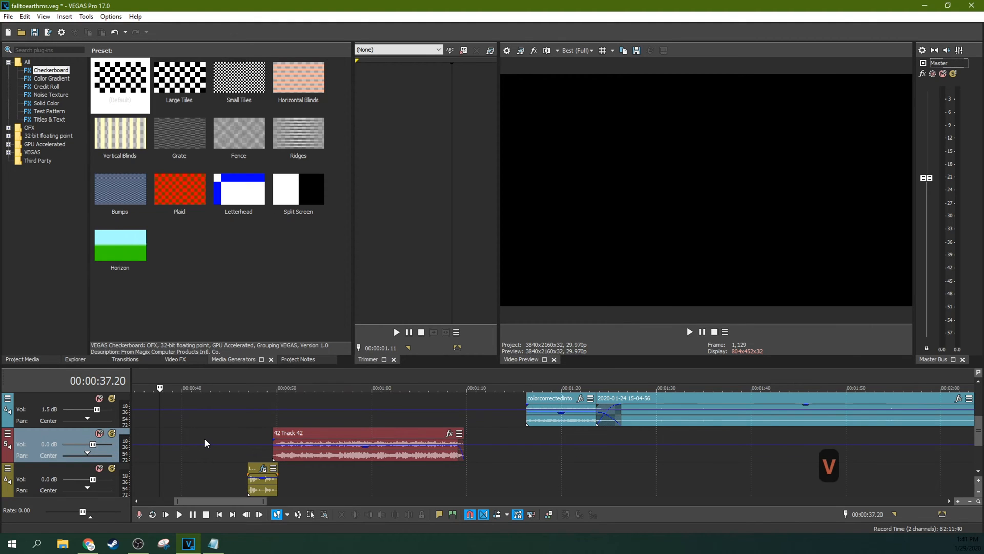
left_click(142, 476)
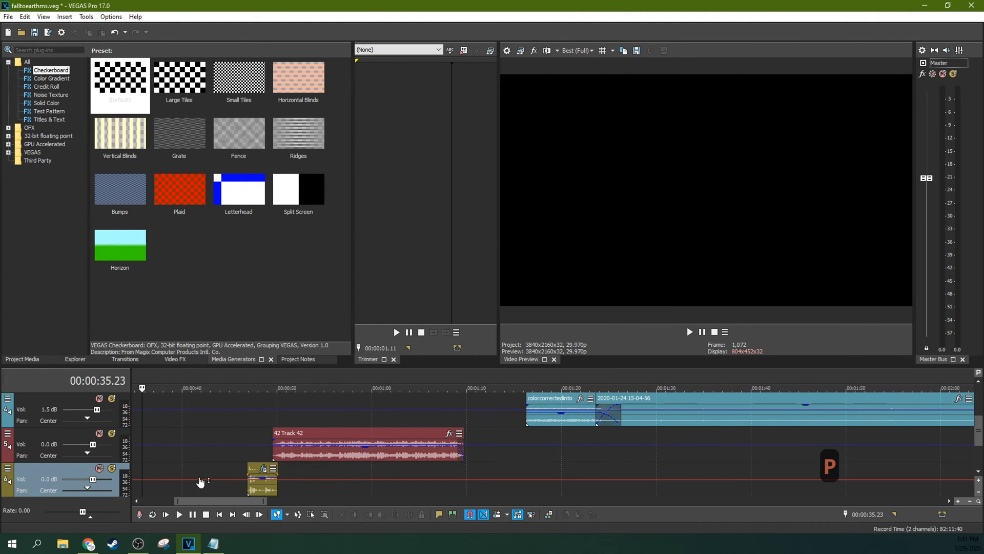
- Place the playhead at 00:00:37.02 on track 5 and toggle the visibility of the audio track envelopes
left_click(153, 430)
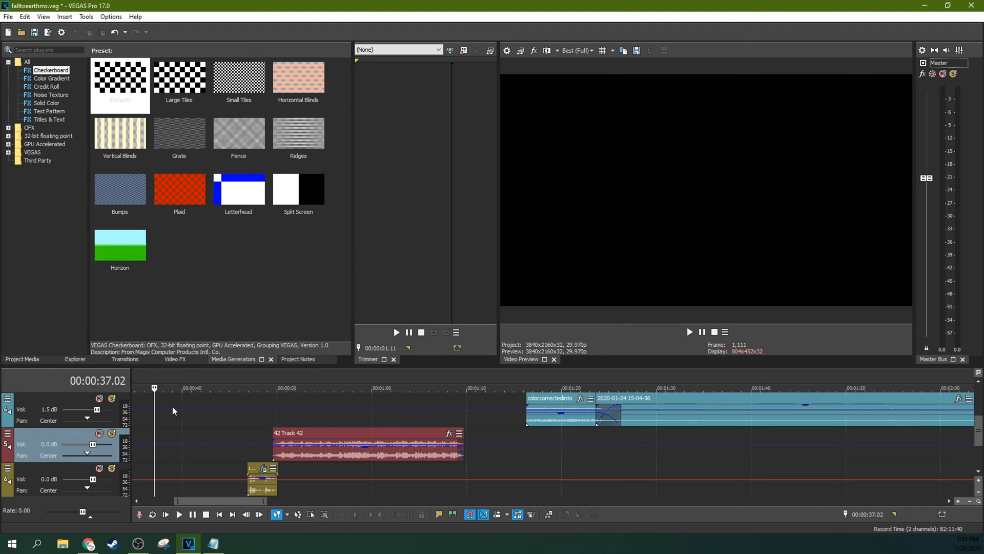
key("ctrl+shift+e")
key("ctrl+shift+e")
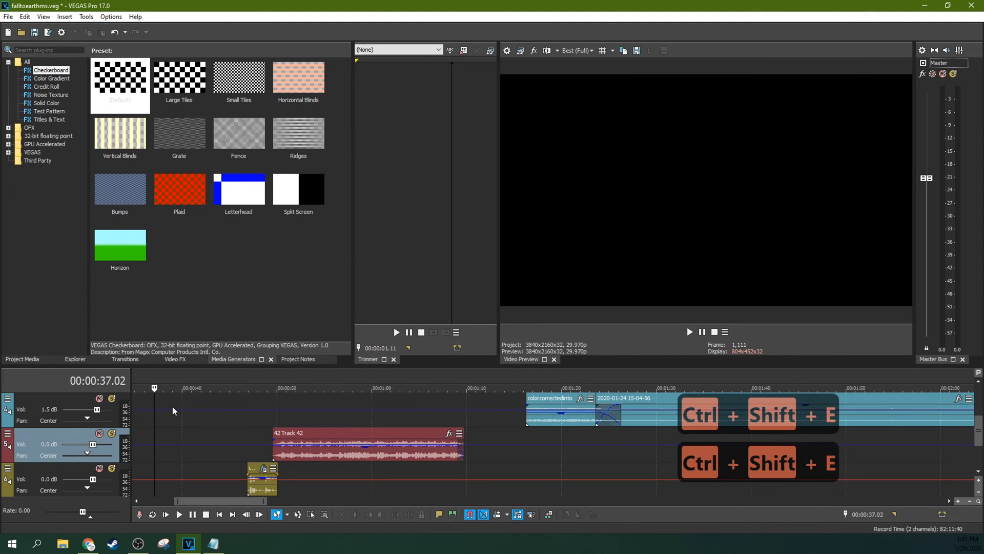
- Cycle forward through the tabbed windows, past Project Notes, to the Explorer
key("ctrl+Tab")
key("ctrl+Tab")
key("ctrl+Tab")
key("ctrl+Tab")
key("ctrl+Tab")
key("ctrl+Tab")
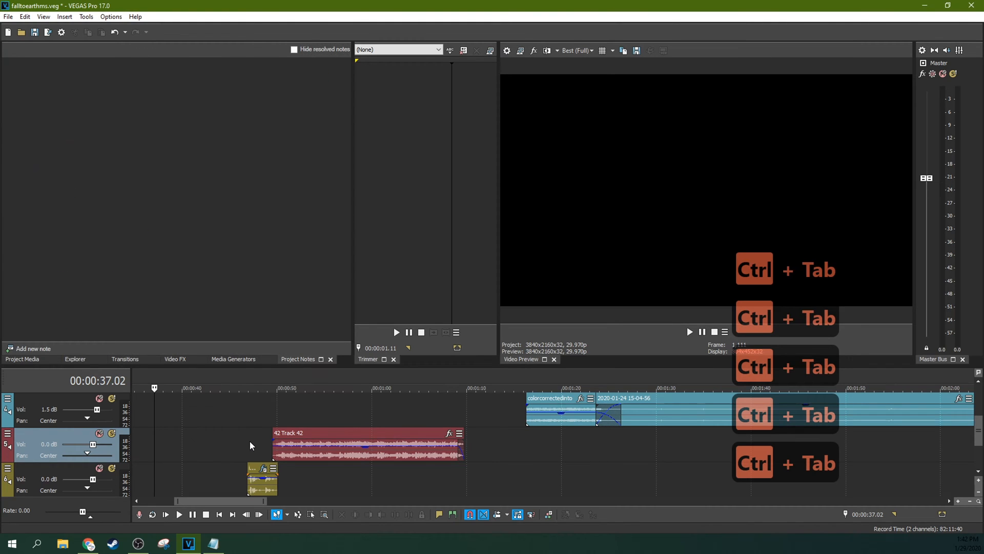
key("ctrl+Tab")
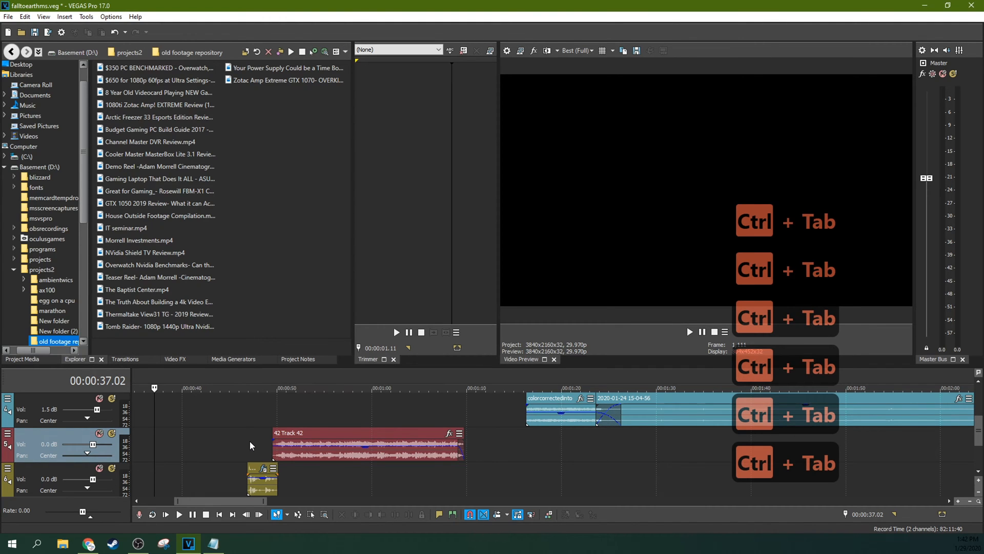
- Move the focus forward from window to window until Project Media is shown
key("F6")
key("F6")
key("F6")
key("F6")
key("F6")
key("F6")
key("F6")
key("F6")
key("F6")
key("F6")
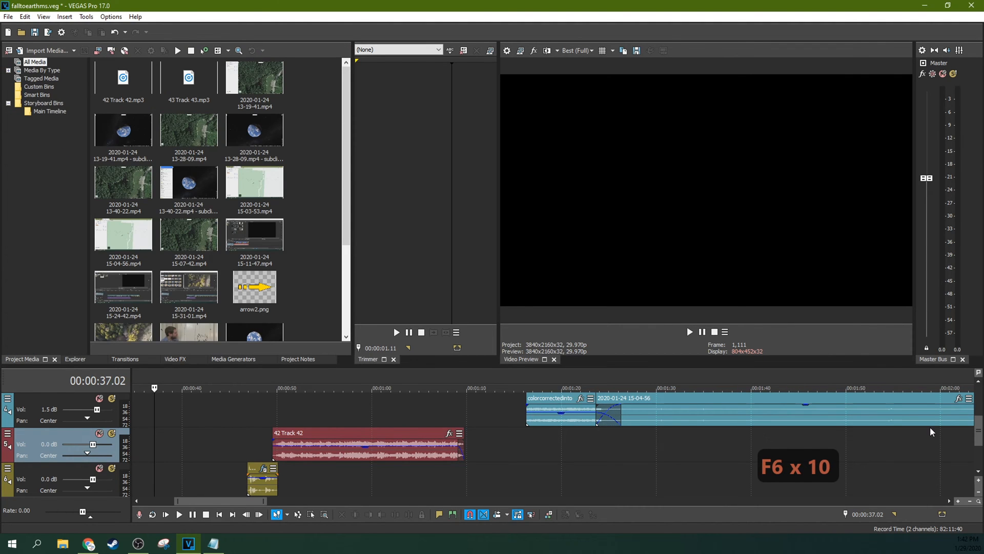
- Place the playhead at 00:01:13.28 and move the window focus backward, past Video FX, to Project Media
left_click(504, 413)
key("shift+F6")
key("shift+F6")
key("shift+F6")
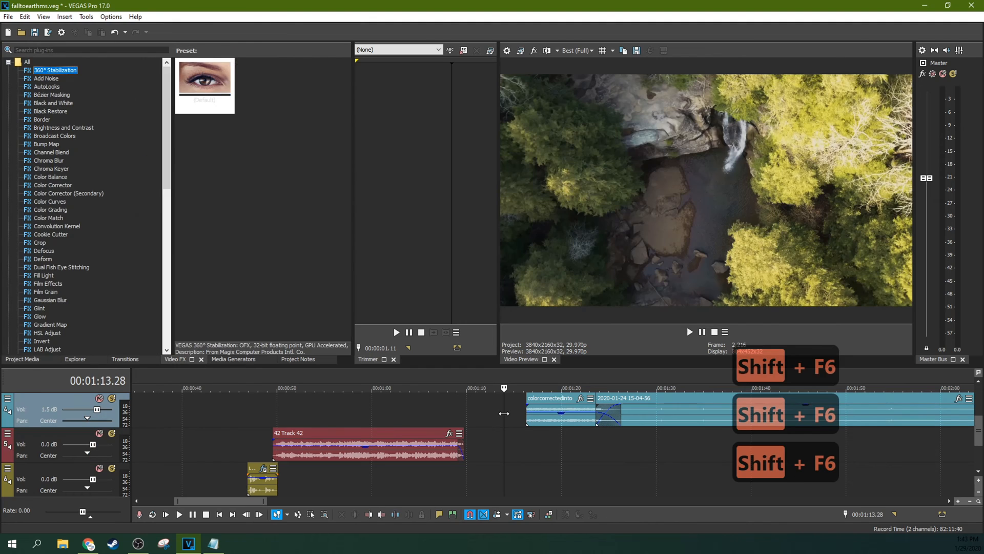
key("shift+F6")
key("shift+F6")
key("shift+F6")
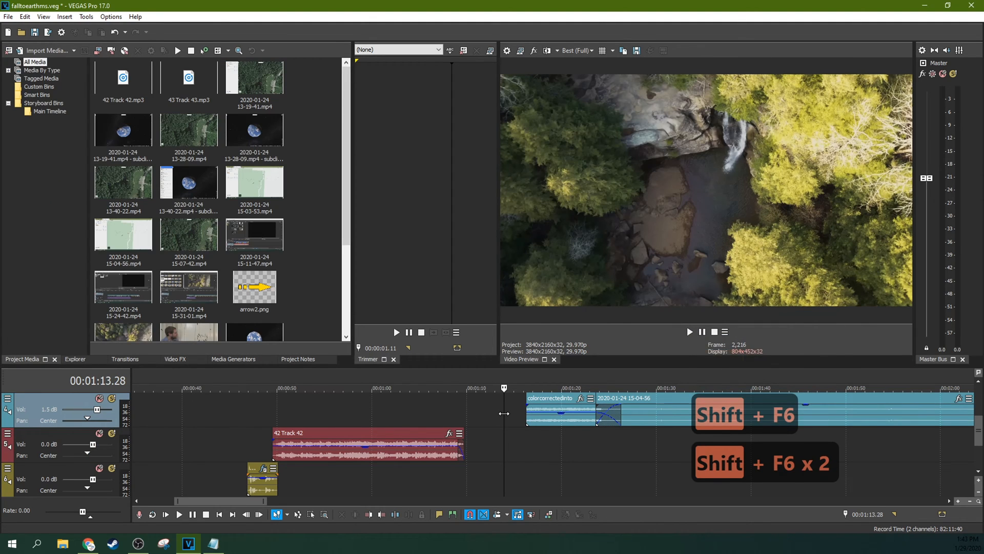
- Cycle backward through the tabbed windows from Project Media, past Project Notes, to Video FX
key("ctrl+shift+Tab")
key("ctrl+shift+Tab")
key("ctrl+shift+Tab")
key("ctrl+shift+Tab")
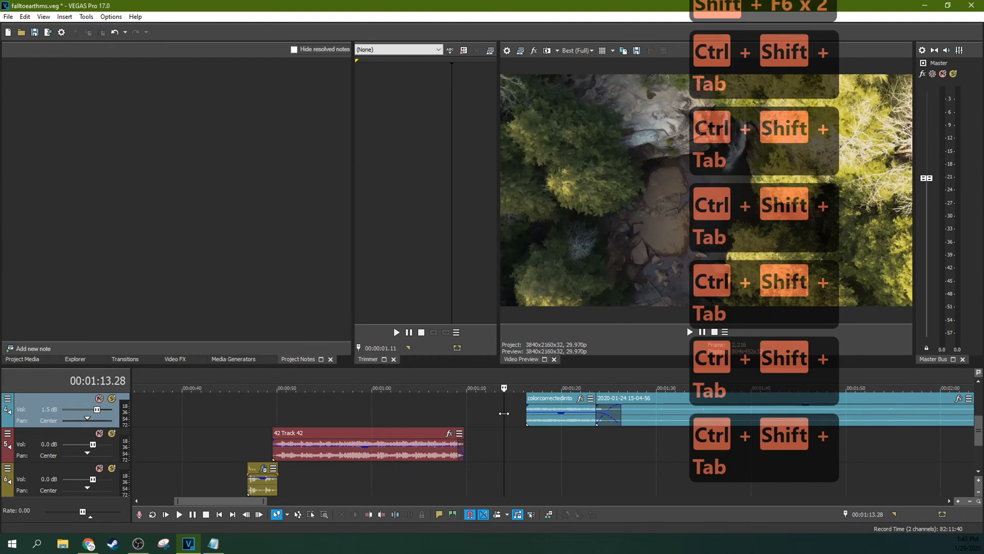
key("ctrl+shift+Tab")
key("ctrl+shift+Tab")
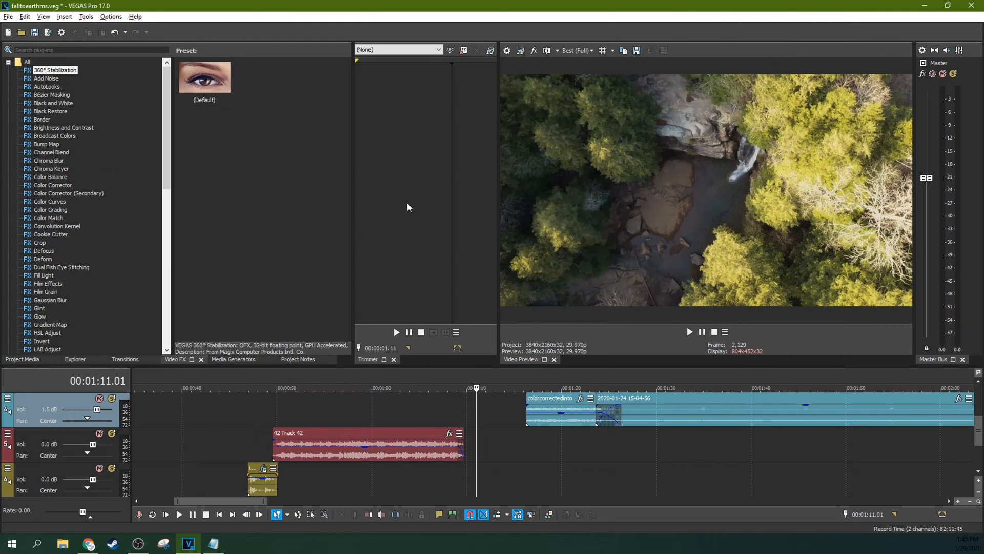
- Save the current window layout under the name lkjsadf with shortcut 2
key("ctrl+alt+0")
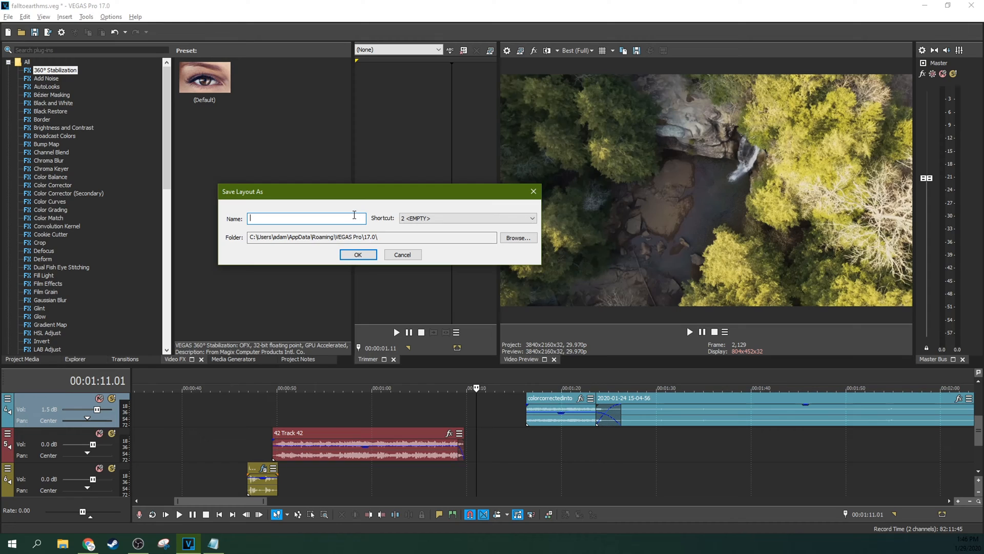
type("lkjsadf")
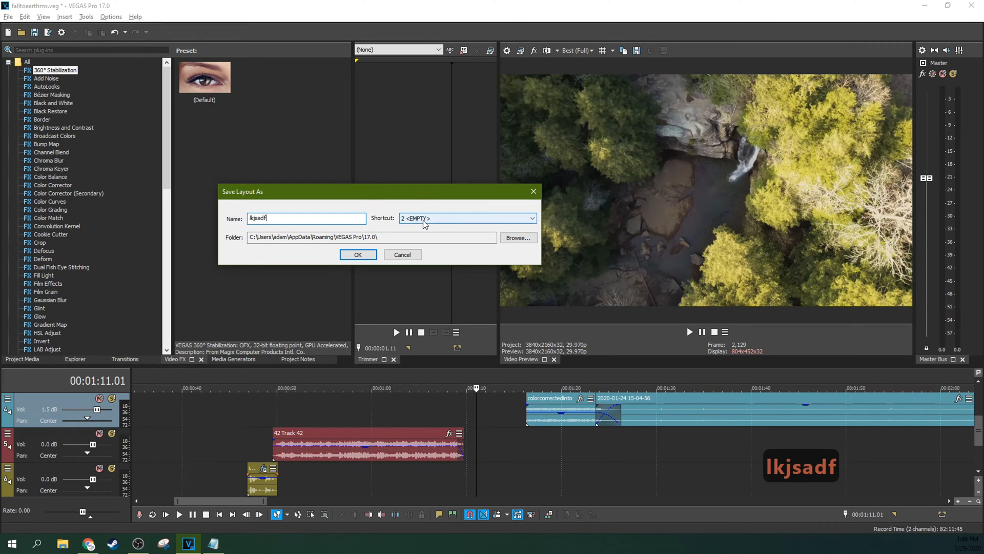
left_click(364, 255)
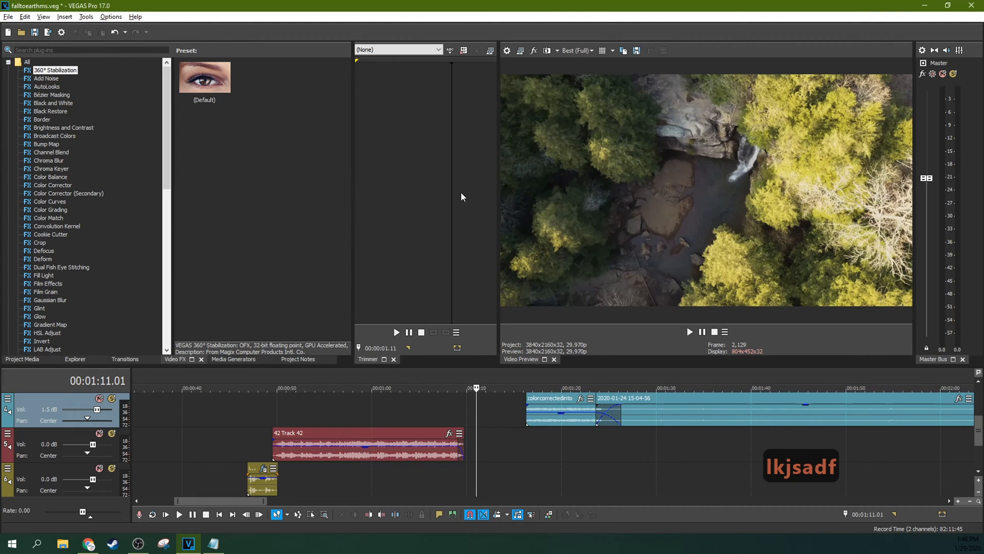
- Rearrange the widths of the Video FX, Trimmer and Video Preview windows, and recall the saved window layout 2
left_click_drag(498, 203, 183, 214)
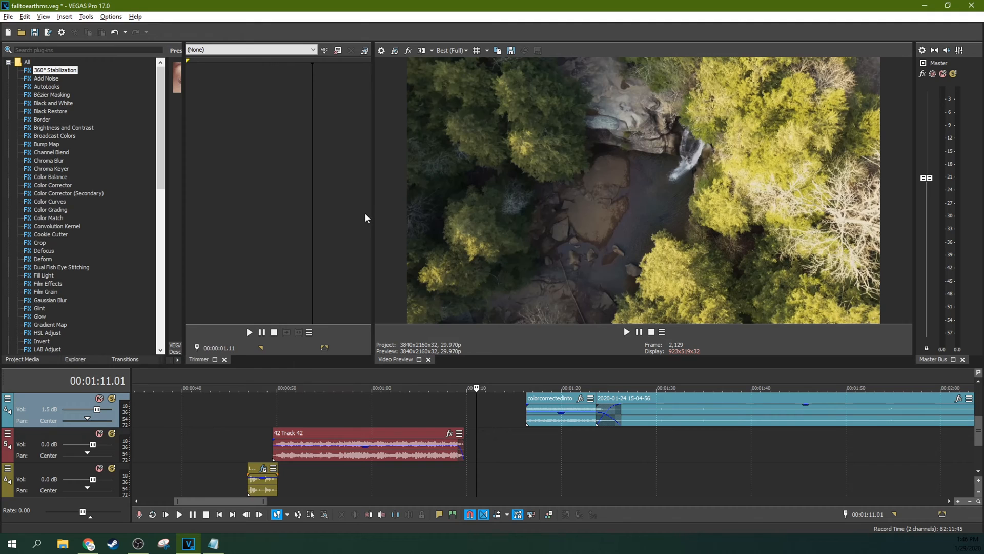
left_click_drag(372, 217, 433, 226)
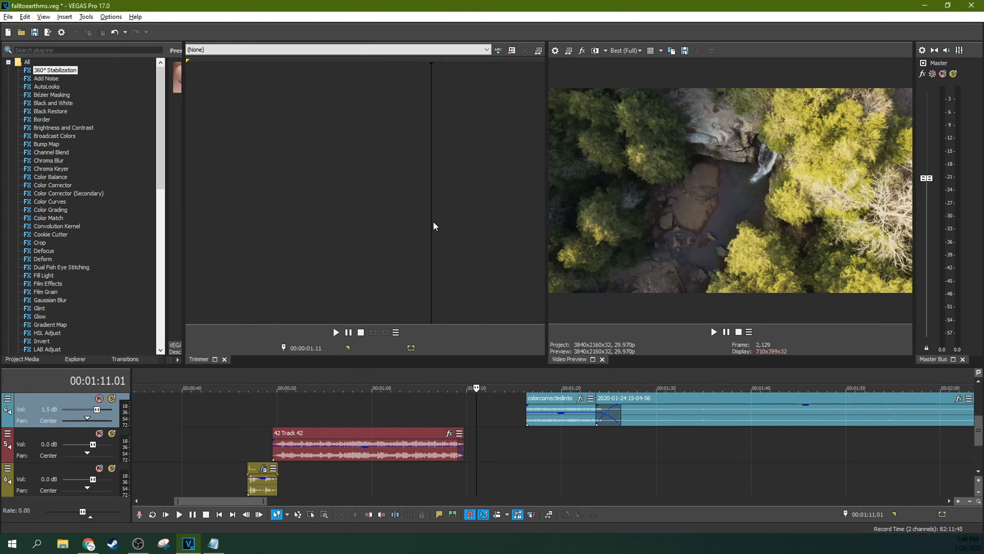
key("alt+d")
key("alt+2")
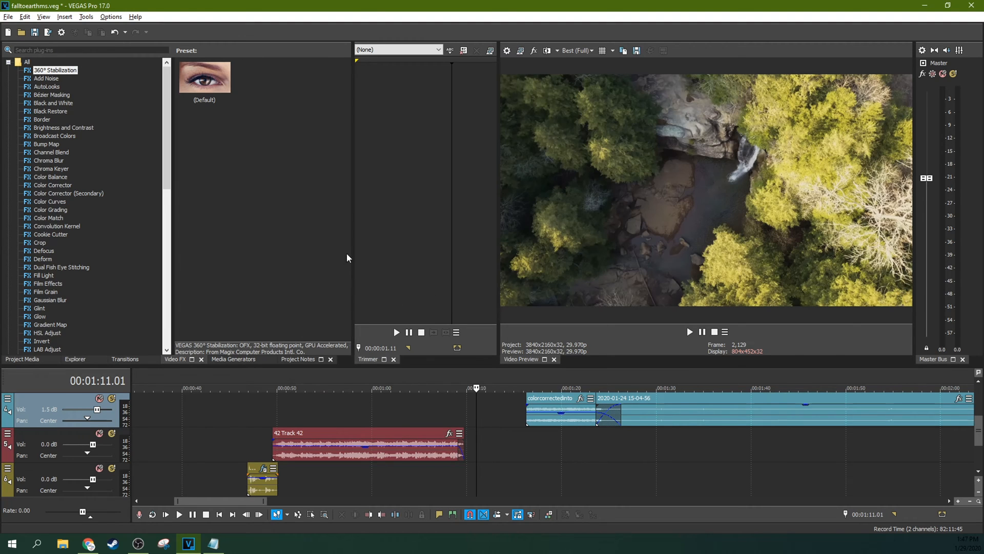
- Move the track selection repeatedly up and down through the track list, reaching track 1 and finishing on track 4
key("alt+shift+Up")
key("alt+shift+Down")
key("alt+shift+Down")
key("alt+shift+Down")
key("alt+shift+Up")
key("alt+shift+Up")
key("alt+shift+Up")
key("alt+shift+Up")
key("alt+shift+Up")
key("alt+shift+Up")
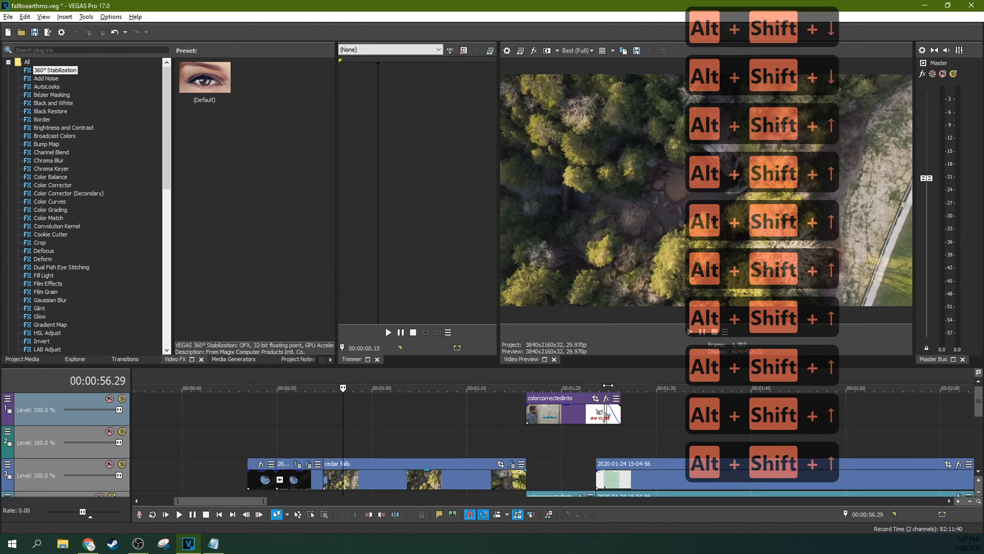
key("alt+shift+Down")
key("alt+shift+Down")
key("alt+shift+Down")
key("alt+shift+Down")
key("alt+shift+Up")
key("alt+shift+Up")
key("alt+shift+Up")
key("alt+shift+Up")
key("alt+shift+Down")
key("alt+shift+Down")
key("alt+shift+Down")
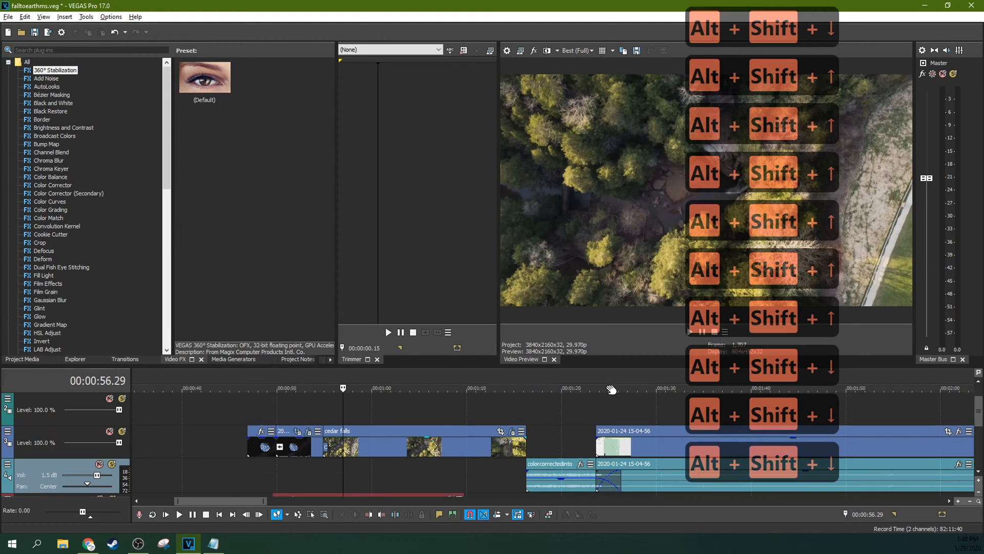
key("alt+shift+Down")
key("alt+shift+Down")
key("alt+shift+Up")
key("alt+shift+Up")
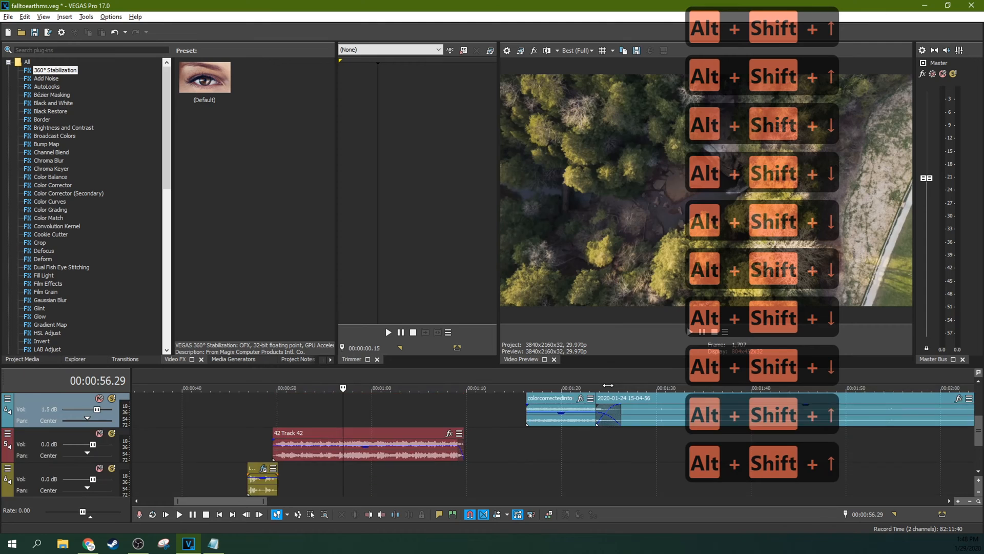
- Move the track selection down through the track list and back up, ending on track 4
key("alt+shift+Down")
key("alt+shift+Down")
key("alt+shift+Down")
key("alt+shift+Down")
key("alt+shift+Down")
key("alt+shift+Up")
- Increase the height of all timeline tracks until track 4 fills the track area
key("ctrl+shift+Up")
key("ctrl+shift+Up")
key("ctrl+shift+Up")
key("ctrl+shift+Up")
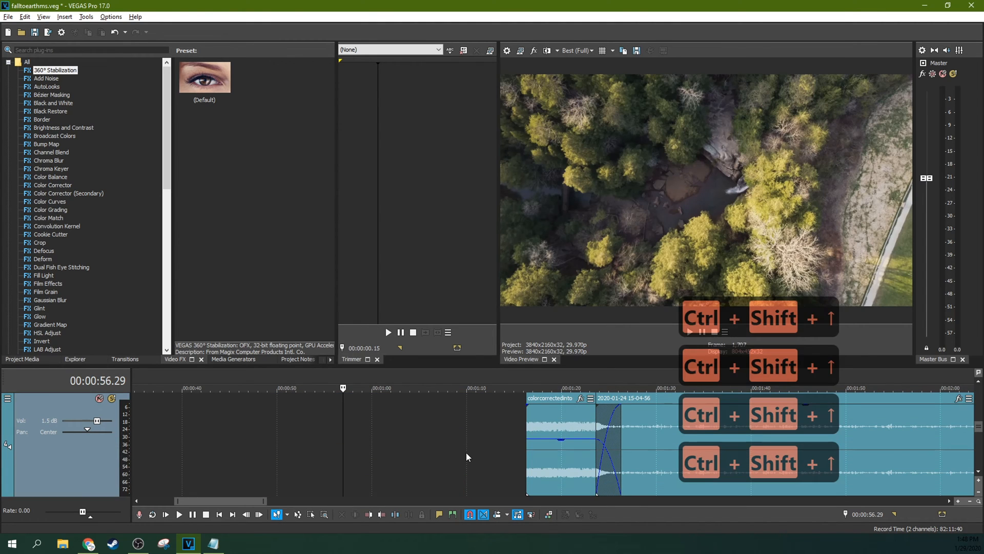
- Shrink the height of all timeline tracks, and enlarge them again by a few increments
key("ctrl+shift+Down")
key("ctrl+shift+Down")
key("ctrl+shift+Down")
key("ctrl+shift+Down")
key("ctrl+shift+Down")
key("ctrl+shift+Down")
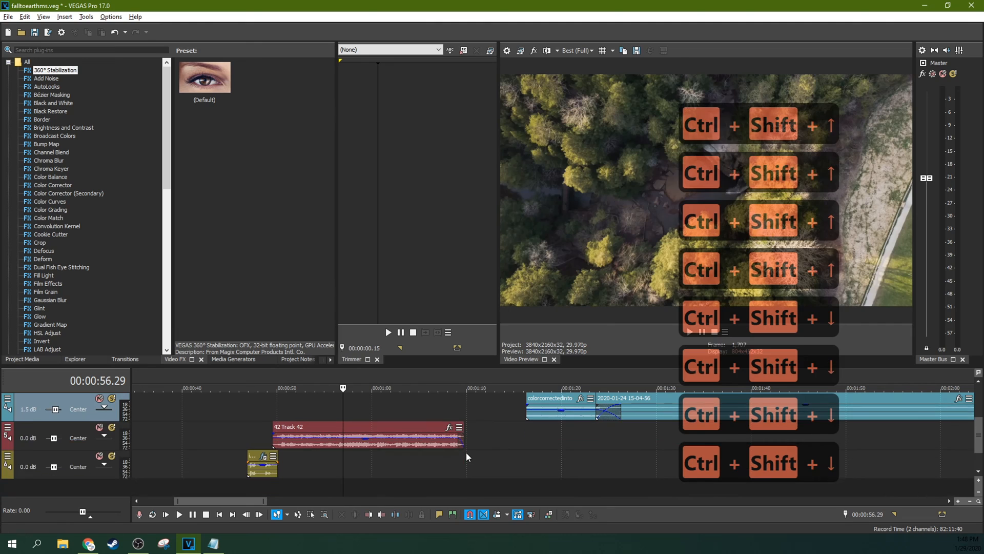
key("ctrl+shift+Up")
key("ctrl+shift+Up")
key("ctrl+shift+Up")
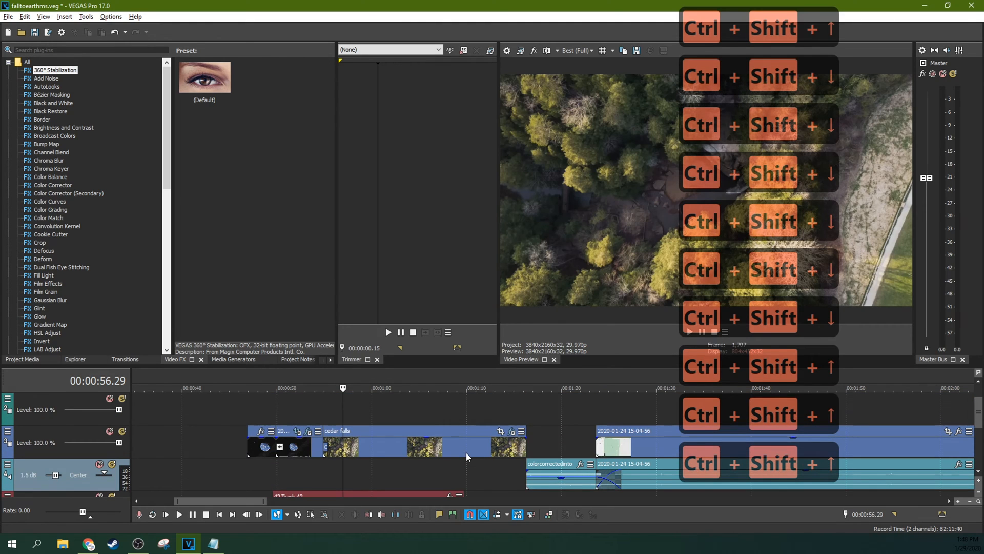
- Minimize the height of all tracks, and restore them to the default track height
key("grave")
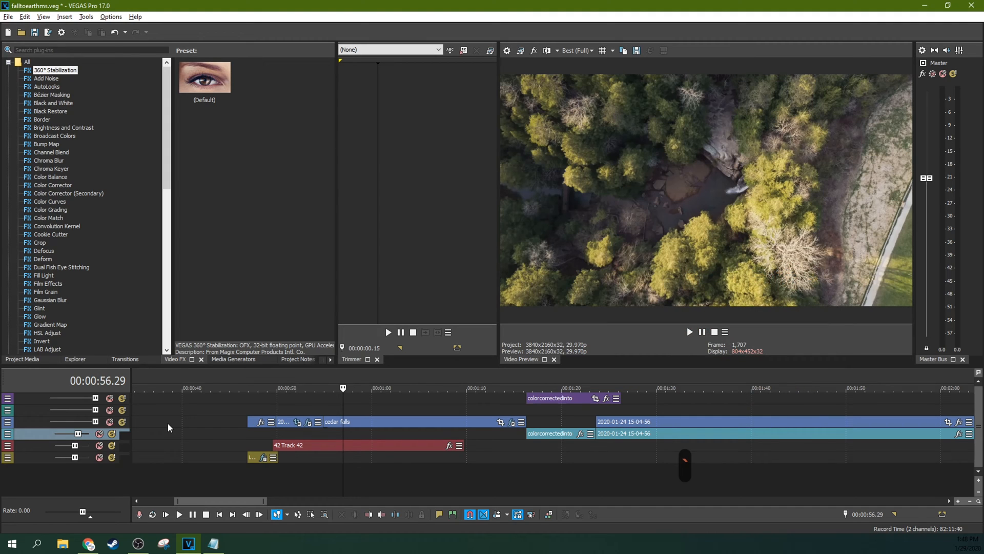
key("ctrl+grave")
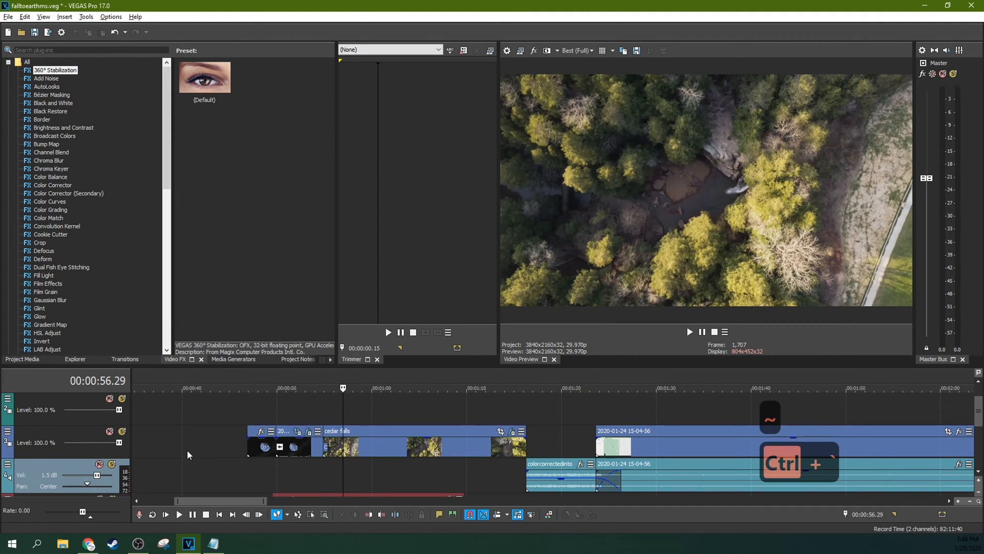
- Place the cursor at 00:01:10.18 on track 2 and zoom the timeline fully in around it
left_click(472, 404)
scroll(472, 405, "down", 8)
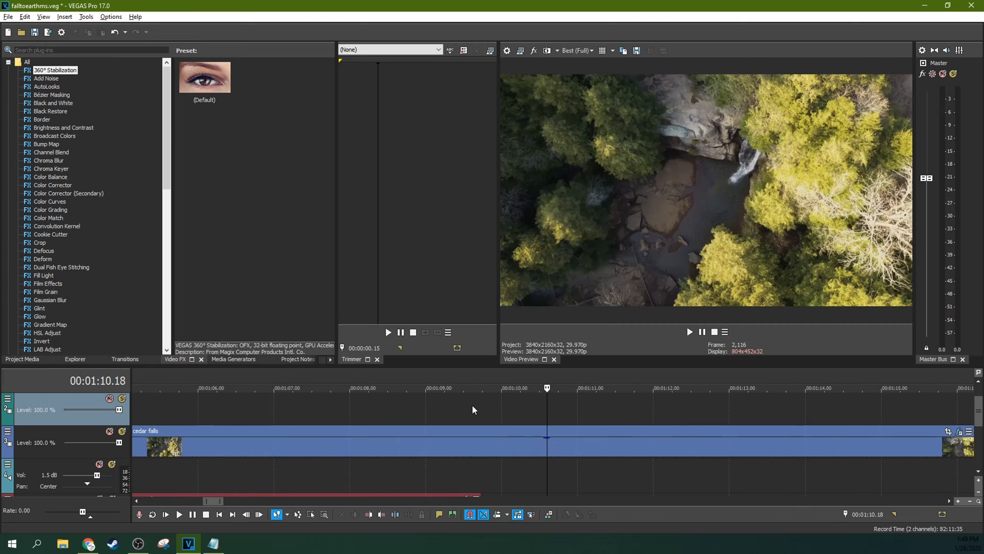
scroll(472, 405, "up", 6)
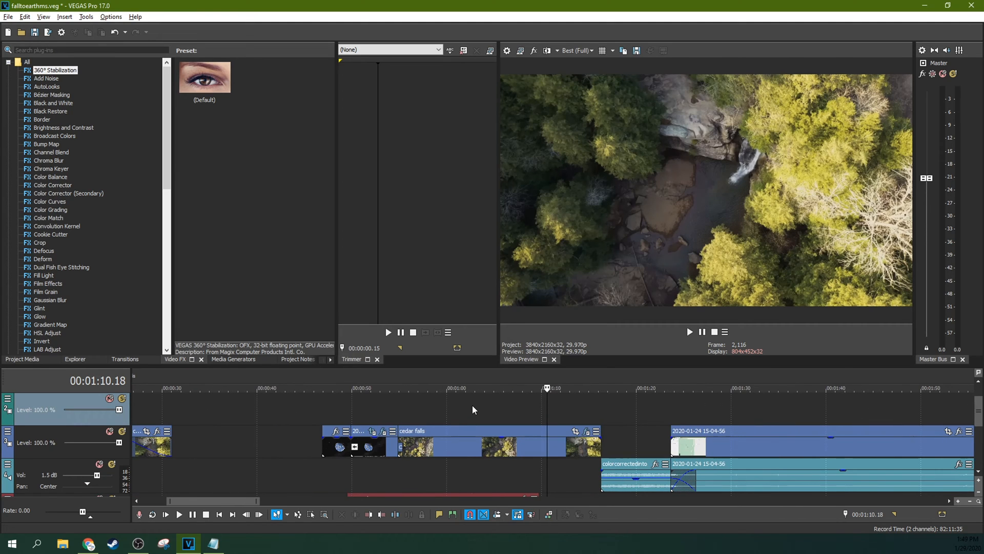
key("ctrl+Up")
key("ctrl+Up")
key("ctrl+Up")
key("ctrl+Up")
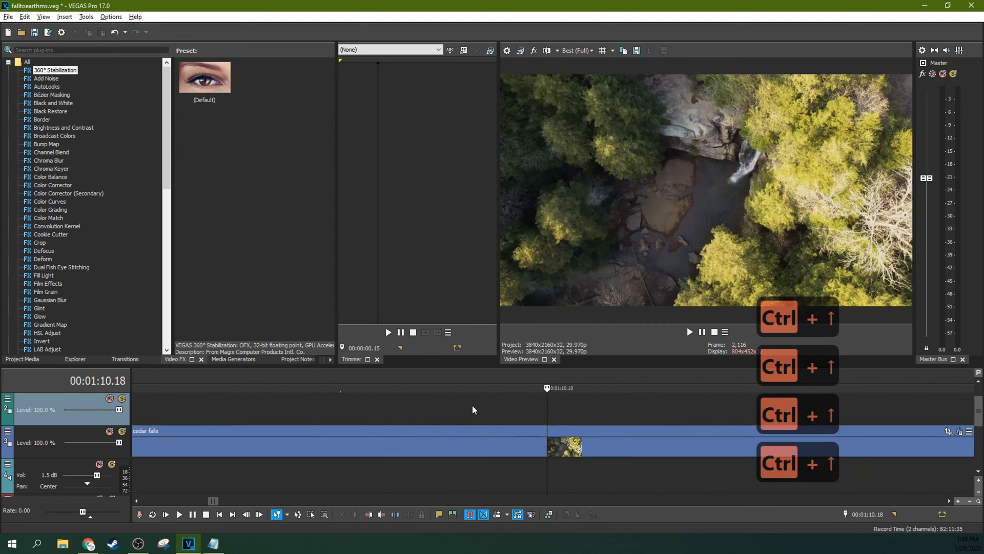
- Zoom the timeline repeatedly out to the whole project and in, finishing at maximum magnification around 00:01:10.18
key("ctrl+Down")
key("ctrl+Down")
key("ctrl+Down")
key("ctrl+Down")
key("ctrl+Up")
key("ctrl+Down")
key("ctrl+Up")
key("ctrl+Down")
key("ctrl+Up")
key("ctrl+Up")
key("ctrl+Up")
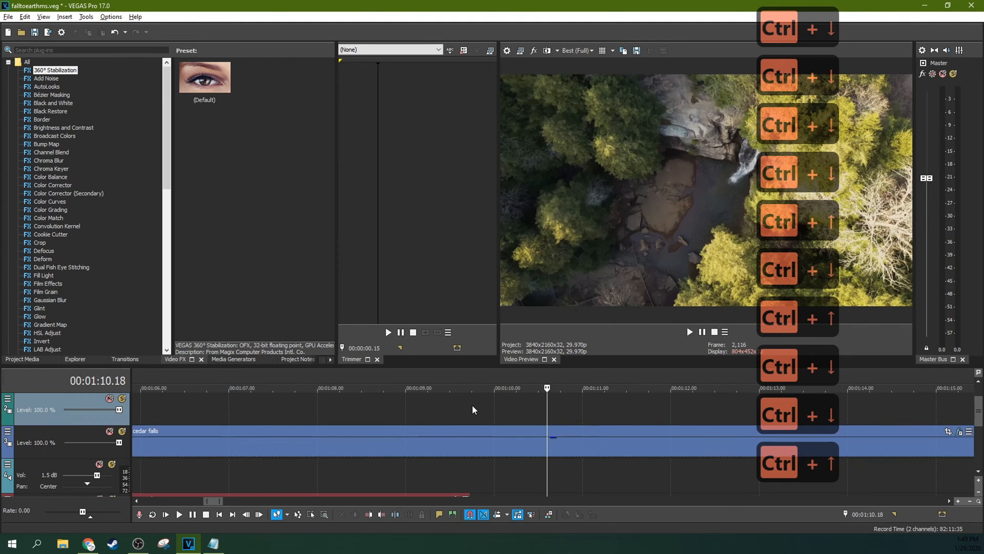
key("ctrl+Down")
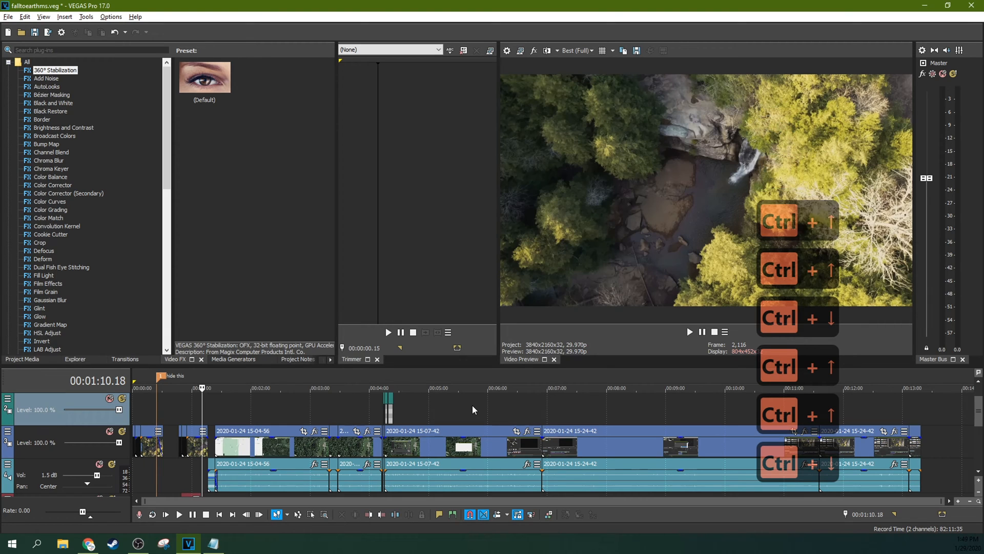
key("ctrl+Up")
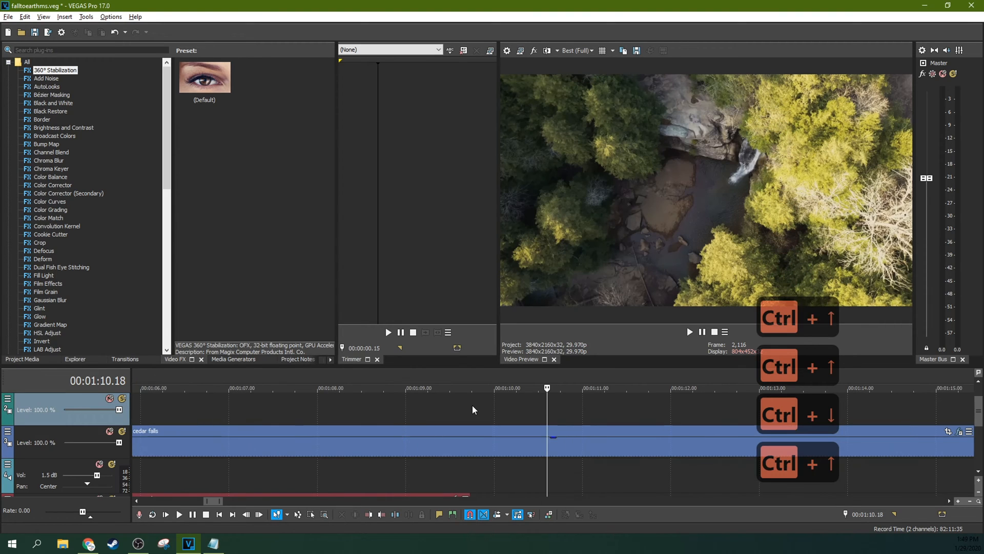
key("ctrl+Up")
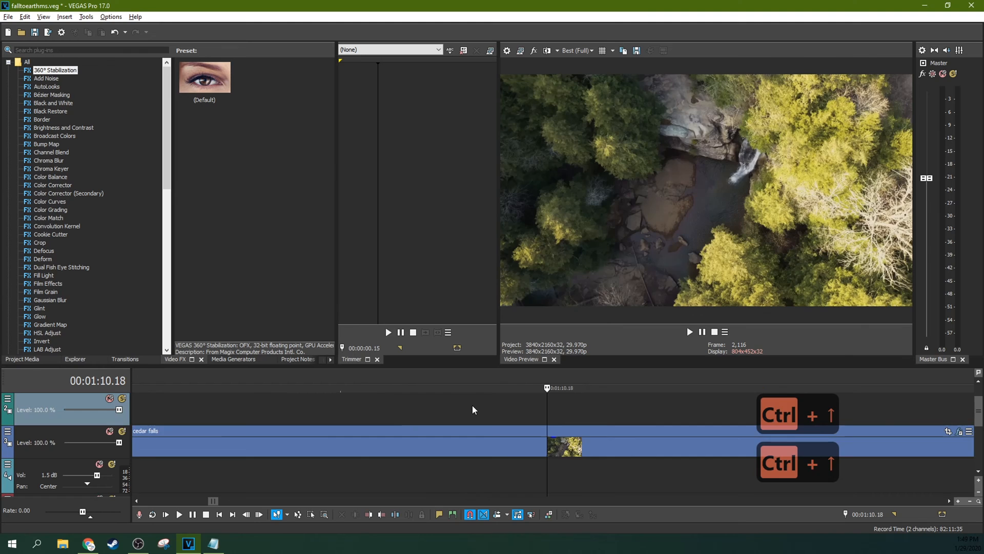
- Zoom the timeline in around the cursor at 00:05:40.00 in small increments, and zoom back out
key("Up")
key("Up")
key("Up")
key("Up")
key("Up")
key("Up")
key("Up")
key("Up")
key("Up")
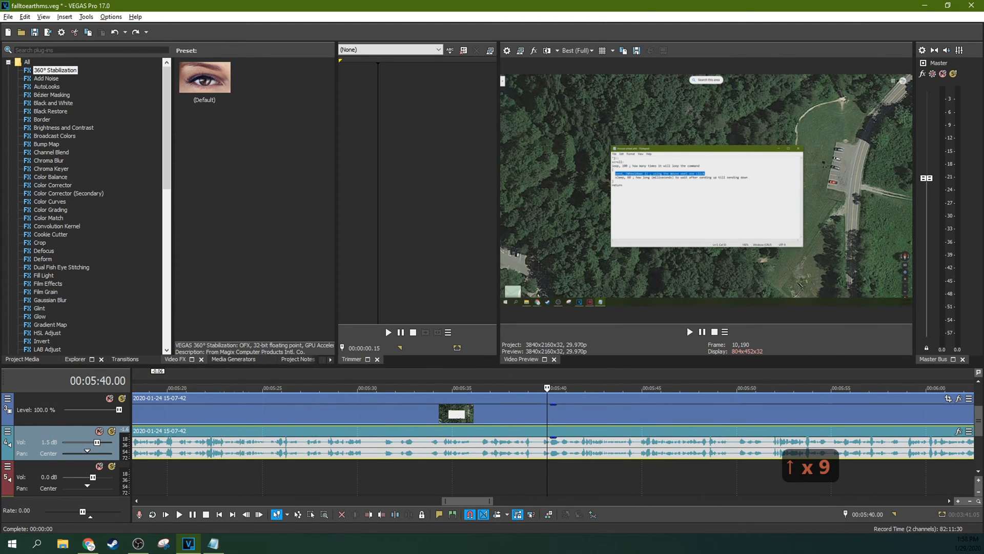
key("Up")
key("Up")
key("Down")
key("Down")
key("Down")
key("Down")
key("Down")
key("Down")
key("Down")
key("Down")
key("Down")
key("Down")
key("Down")
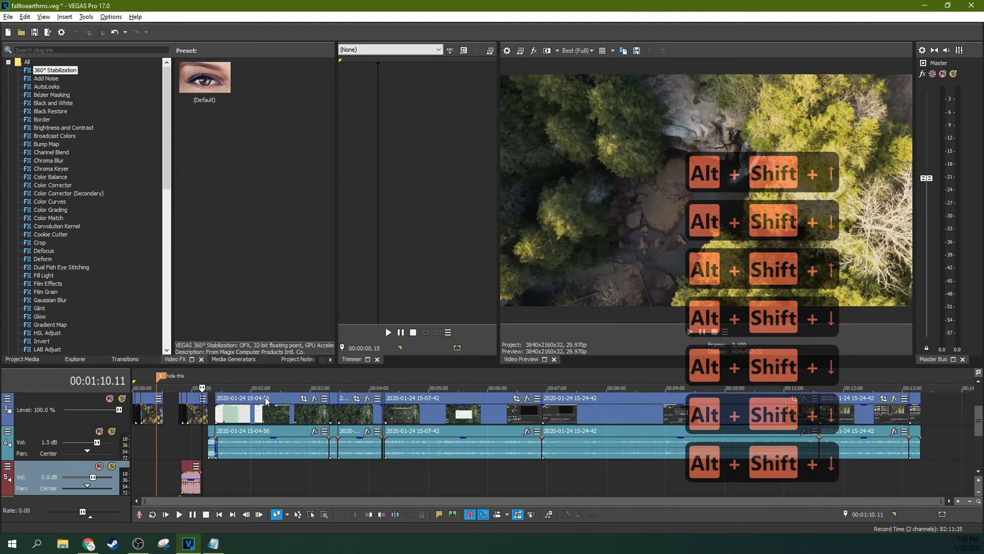
- Move the track selection up through the track list to track 1 and back down two tracks
key("alt+shift+Up")
key("alt+shift+Up")
key("alt+shift+Up")
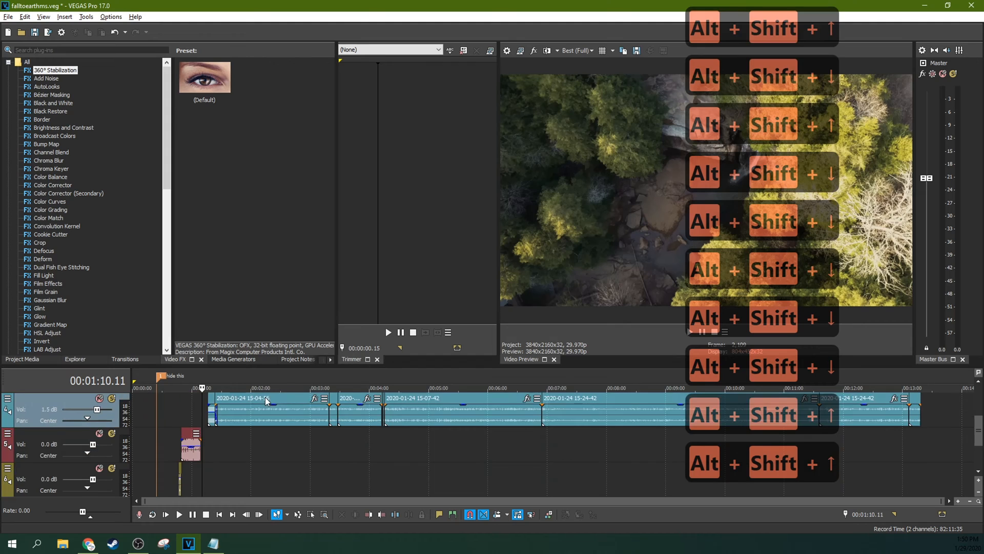
key("alt+shift+Up")
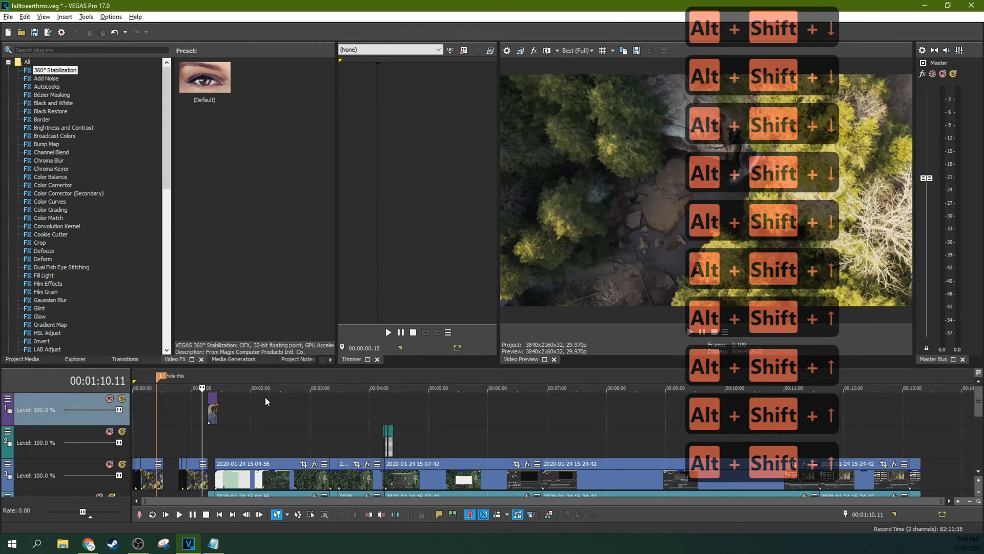
key("alt+shift+Down")
key("alt+shift+Down")
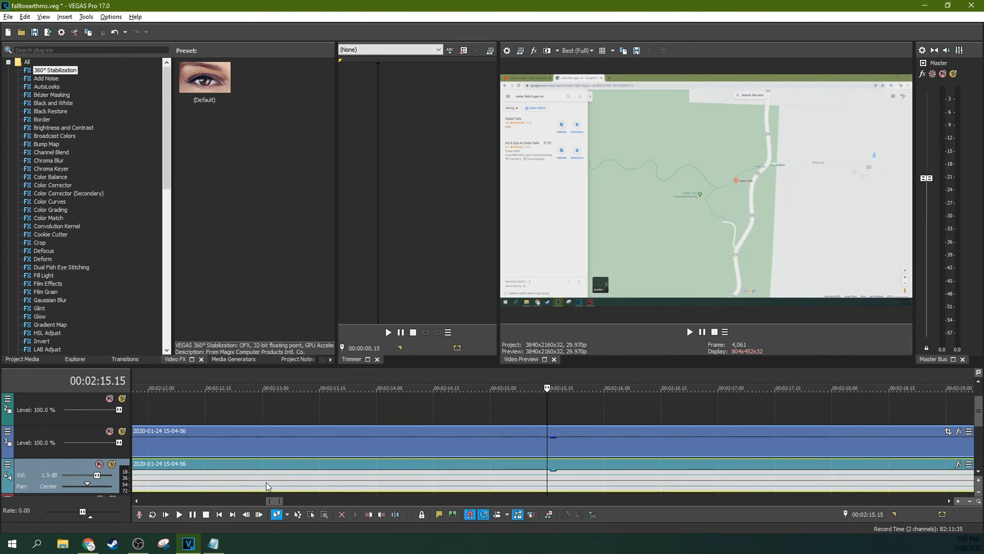
key("shift+Up")
key("shift+Up")
key("shift+Up")
key("shift+Up")
key("shift+Up")
key("shift+Up")
key("shift+Up")
key("shift+Up")
key("shift+Up")
key("shift+Up")
key("shift+Up")
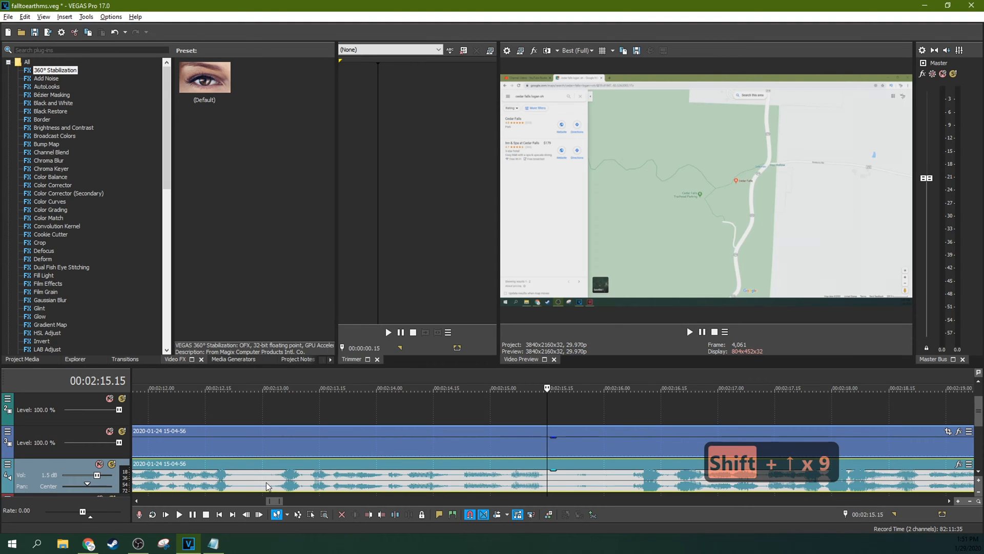
- Decrease the audio waveform height on track 4 until the waveform is nearly flat
key("shift+Down")
key("shift+Down")
key("shift+Down")
key("shift+Down")
key("shift+Down")
key("shift+Down")
key("shift+Down")
key("shift+Down")
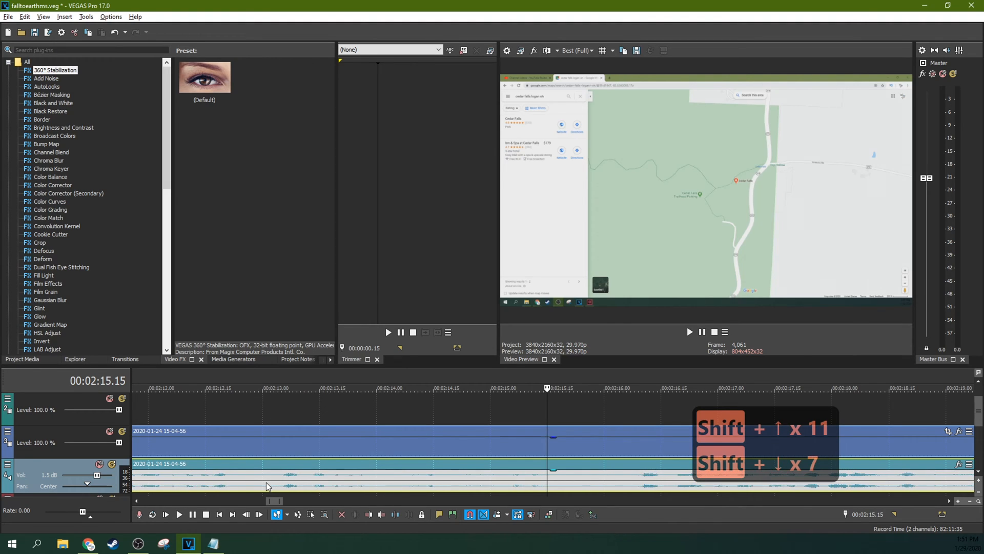
key("shift+Down")
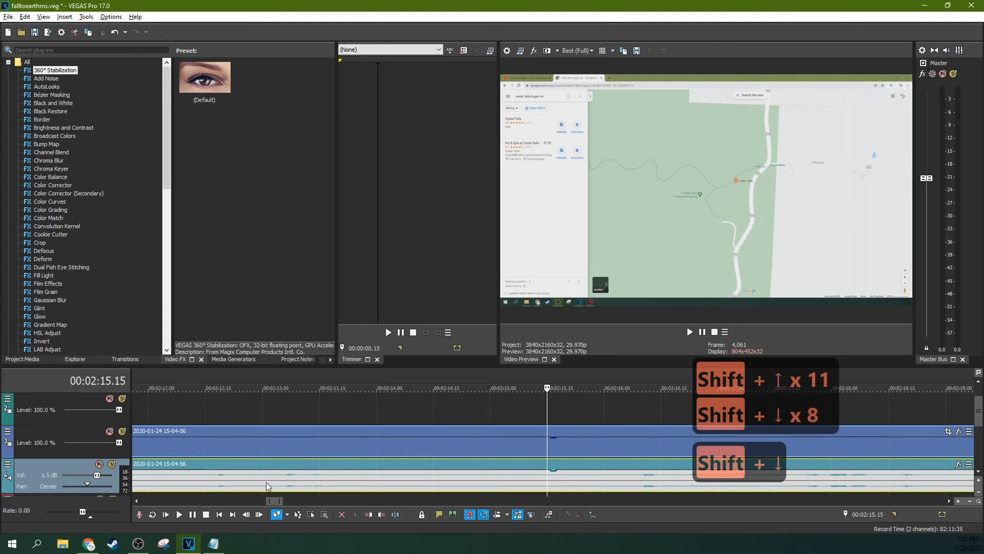
- Enlarge the audio waveforms on track 4 again, alternating smaller and larger until the peaks exceed the track height
key("shift+Up")
key("shift+Up")
key("shift+Up")
key("shift+Up")
key("shift+Up")
key("shift+Up")
key("shift+Up")
key("shift+Up")
key("shift+Up")
key("shift+Up")
key("shift+Up")
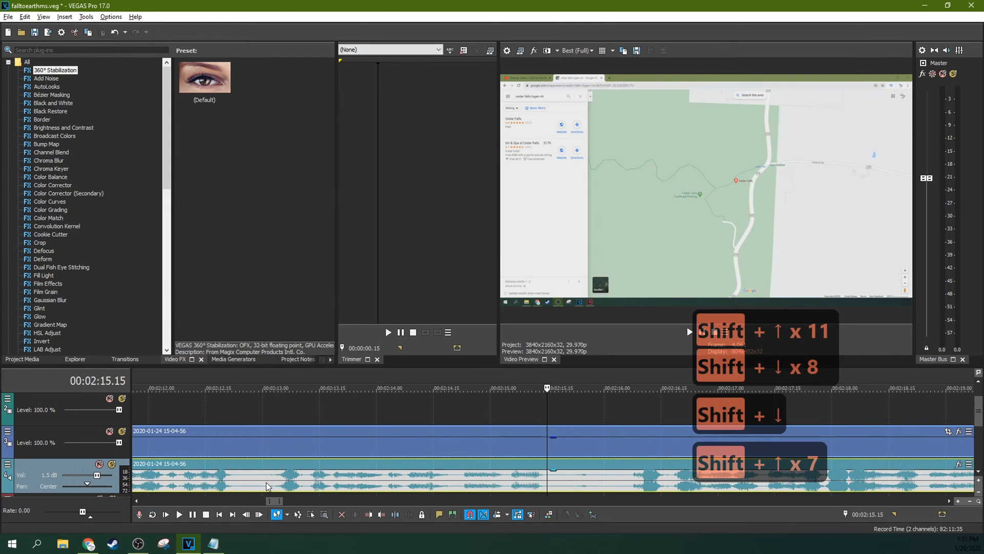
key("shift+Down")
key("shift+Down")
key("shift+Down")
key("shift+Up")
key("shift+Up")
key("shift+Up")
key("shift+Up")
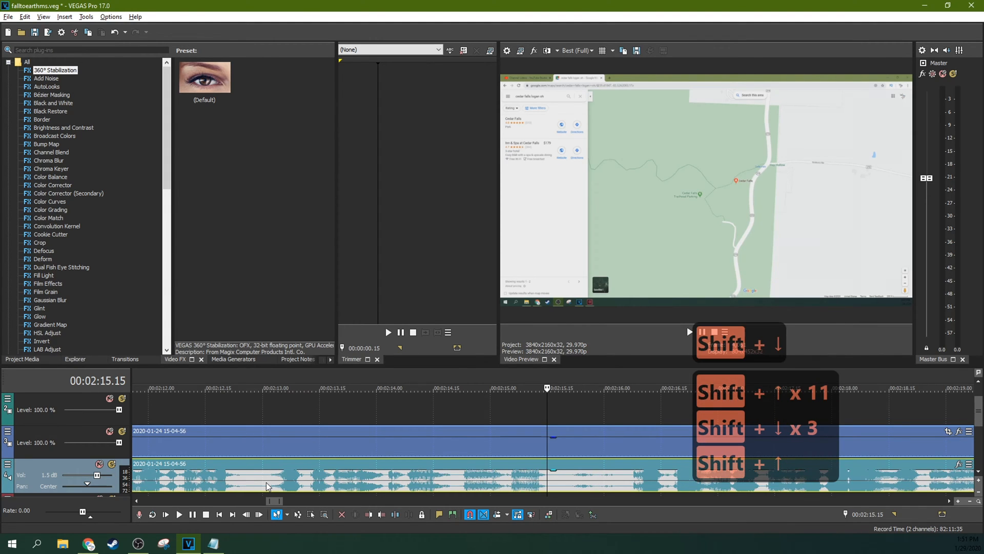
key("shift+Down")
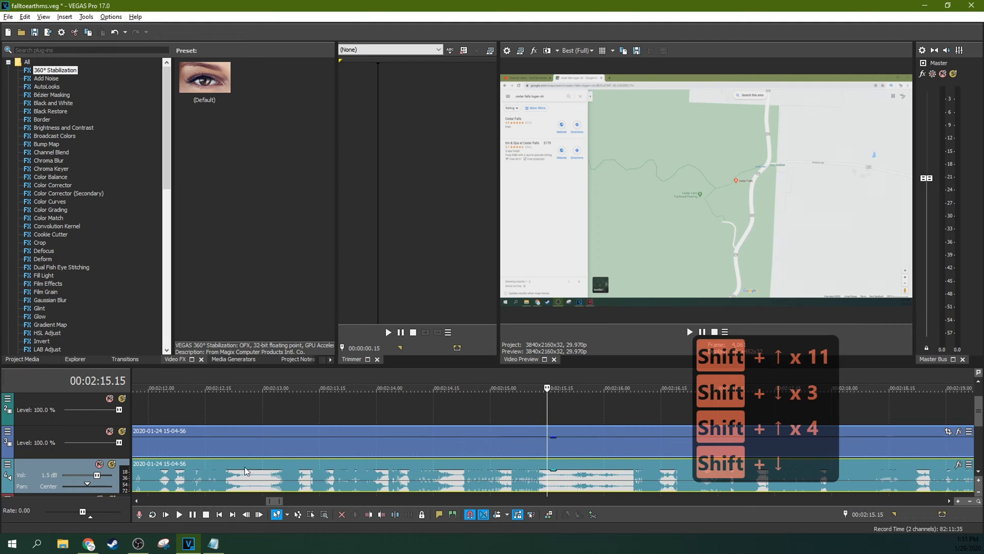
- Play briefly from 00:02:14.12, and reduce the audio waveform height by two increments
left_click(421, 418)
key("space")
key("space")
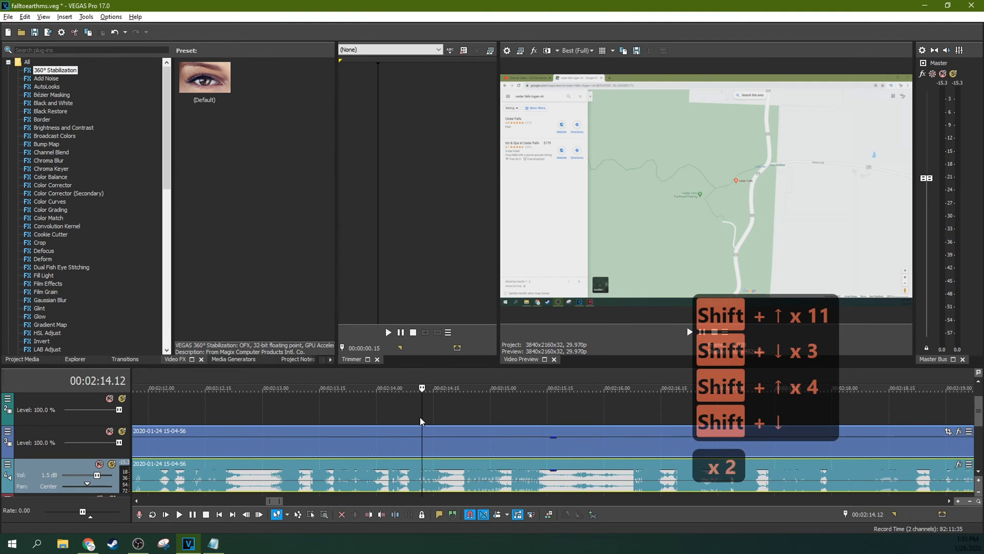
key("shift+Down")
key("shift+Down")
scroll(498, 467, "down", 10)
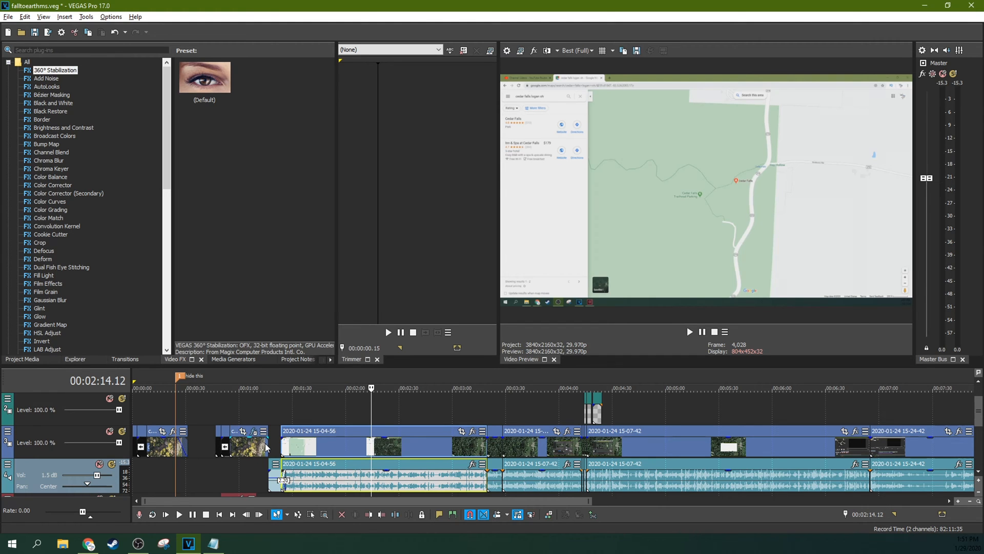
- Group the second cedar falls video event with the 42 Track audio event and move the group slightly
left_click_drag(265, 448, 250, 445)
mouse_move(548, 442)
left_mouse_down()
mouse_move(531, 442)
mouse_move(547, 439)
left_mouse_up()
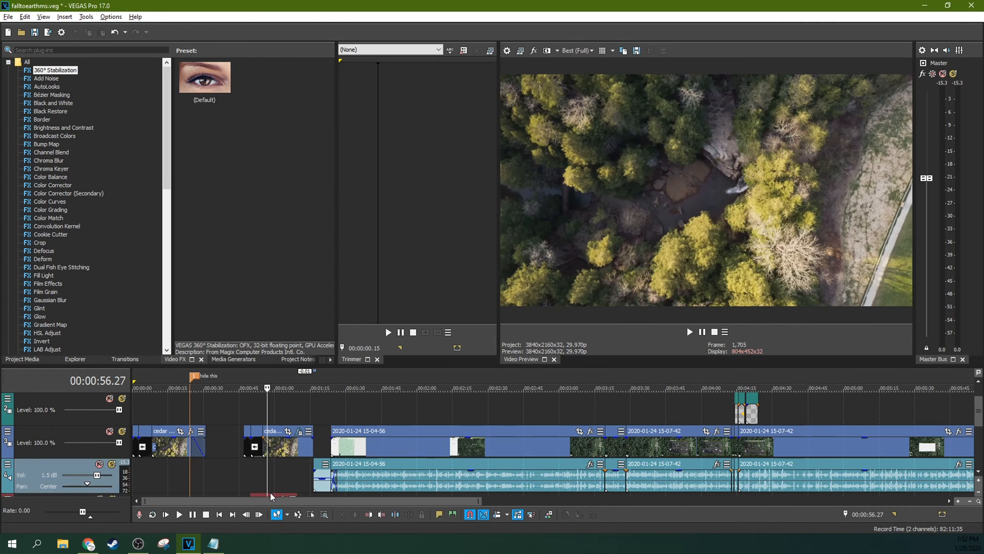
left_click(270, 492)
left_click(276, 493)
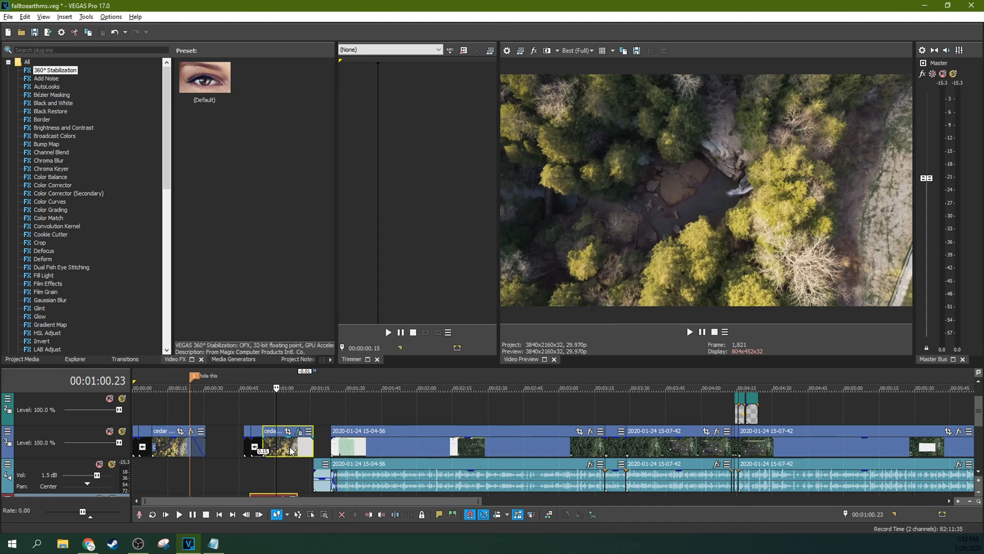
key("g")
left_click_drag(290, 450, 304, 450)
- Enlarge the timeline area to show track 5, and move the second cedar falls event on track 3 slightly
left_click_drag(513, 365, 513, 337)
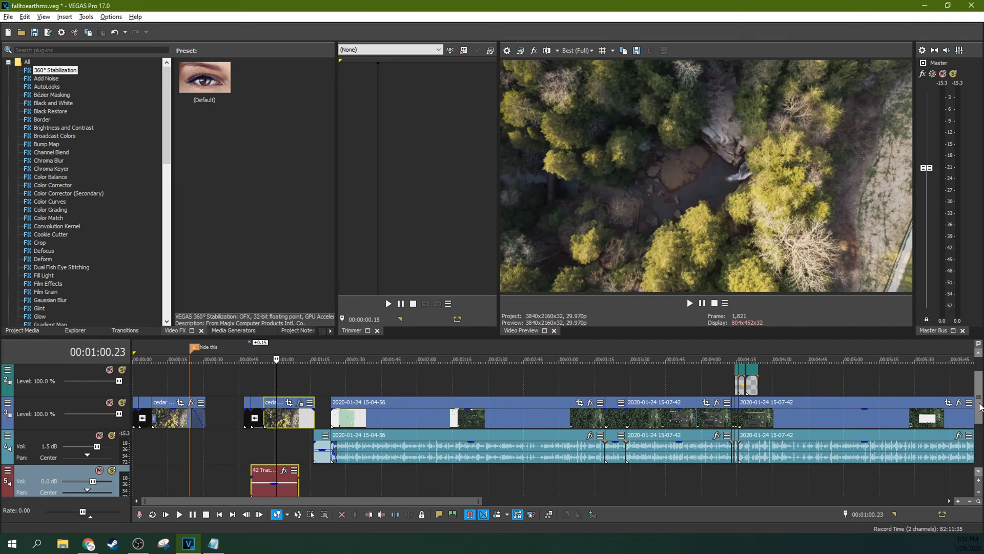
scroll(981, 402, "down", 1)
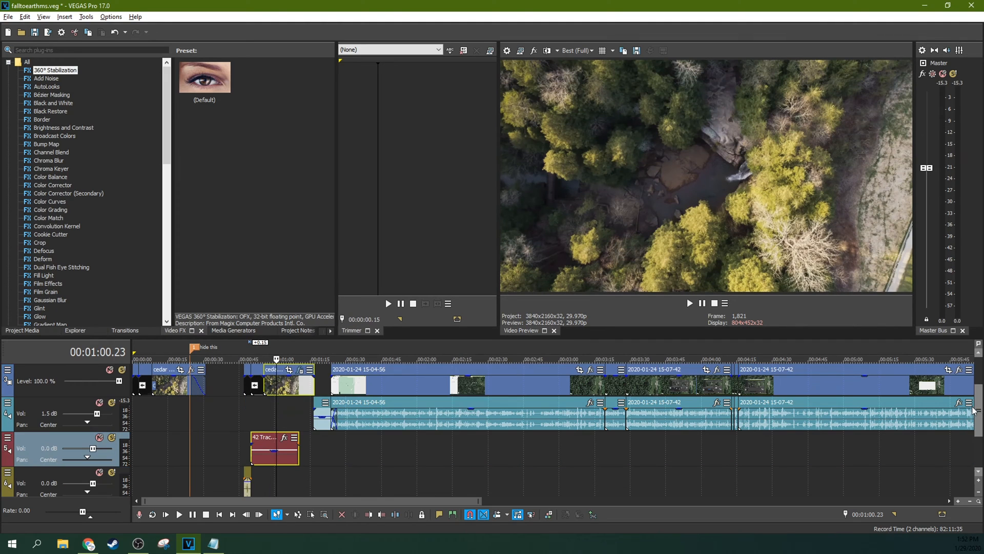
left_click(299, 388)
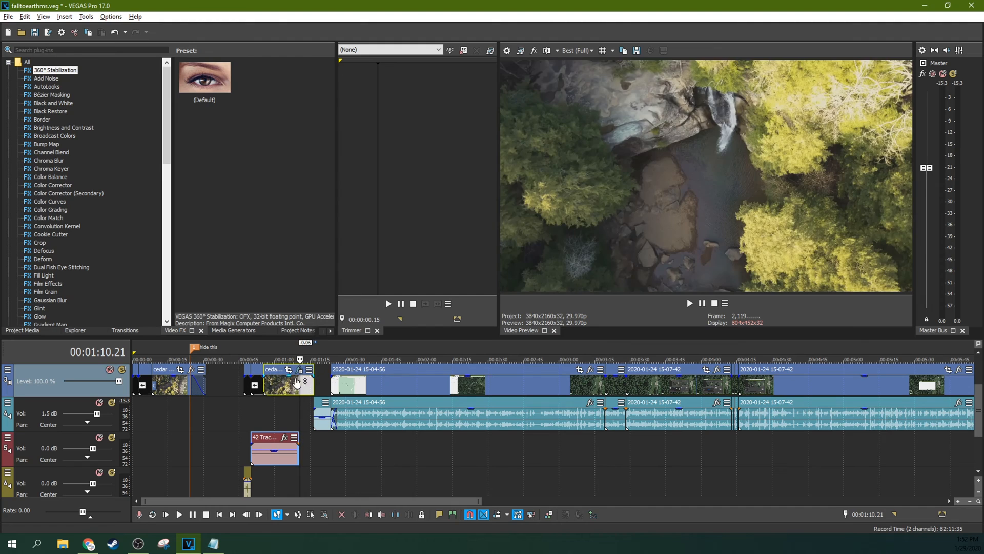
mouse_move(312, 384)
left_mouse_down()
mouse_move(276, 384)
mouse_move(314, 384)
left_mouse_up()
left_click(549, 384)
key("ctrl+g")
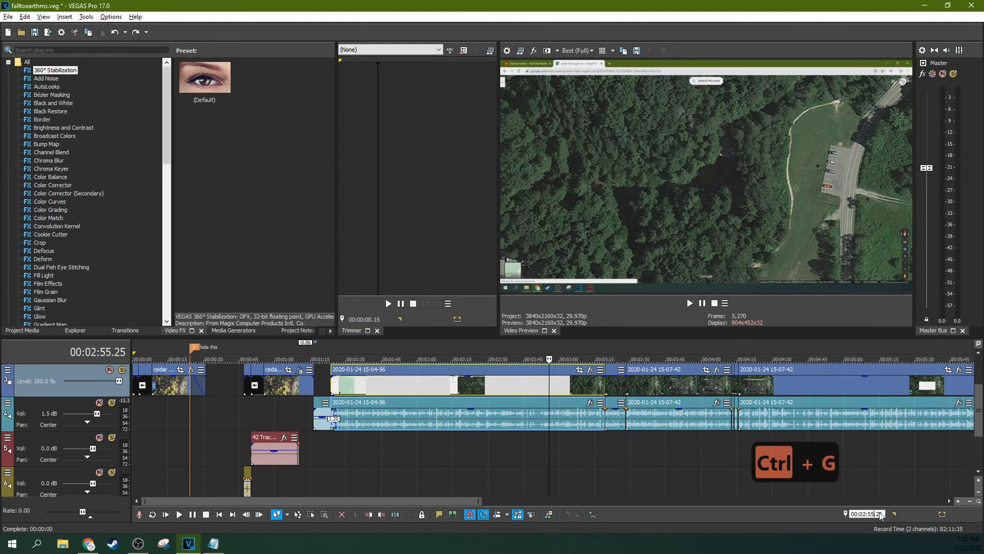
type("11:09.11")
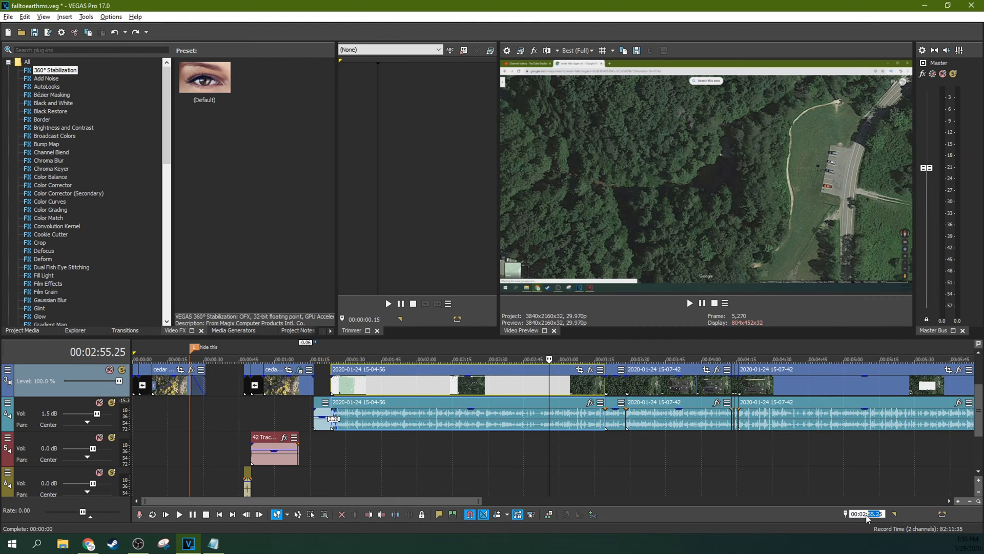
key("Return")
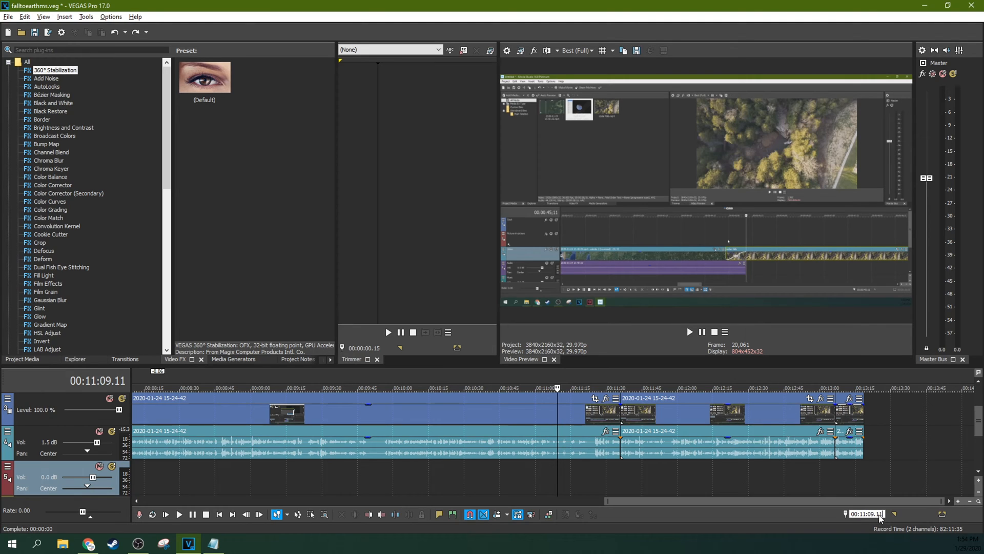
left_click(704, 444)
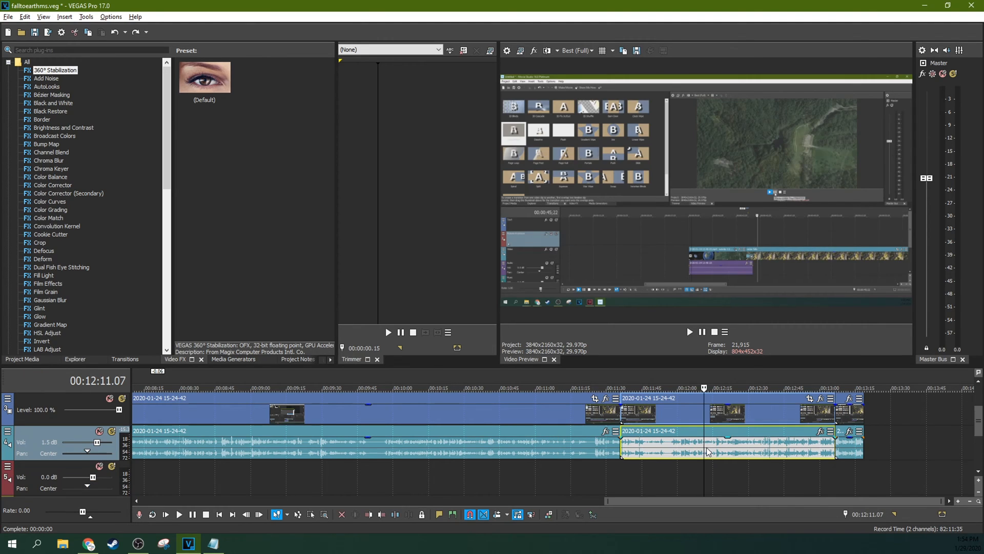
left_click(864, 515)
type("00:00:10:")
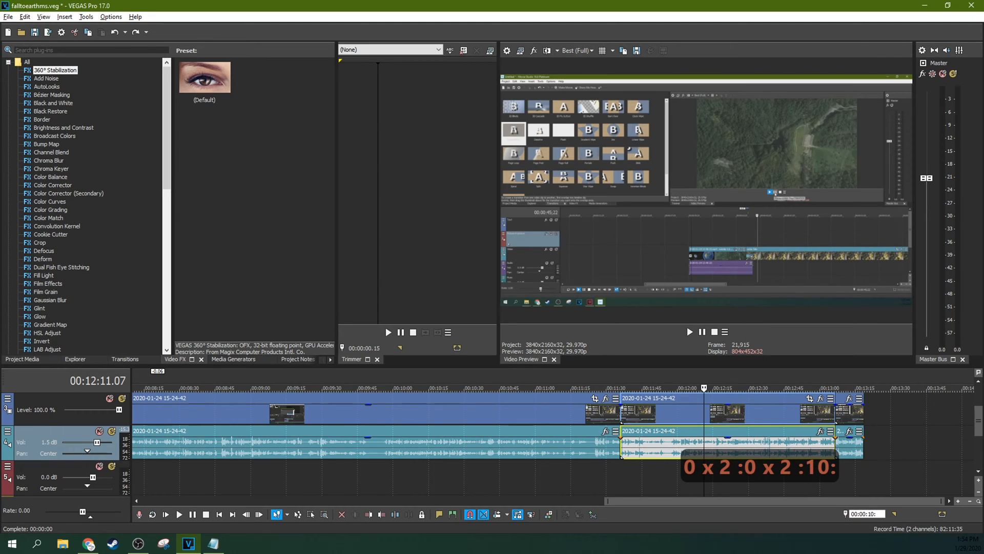
type("00")
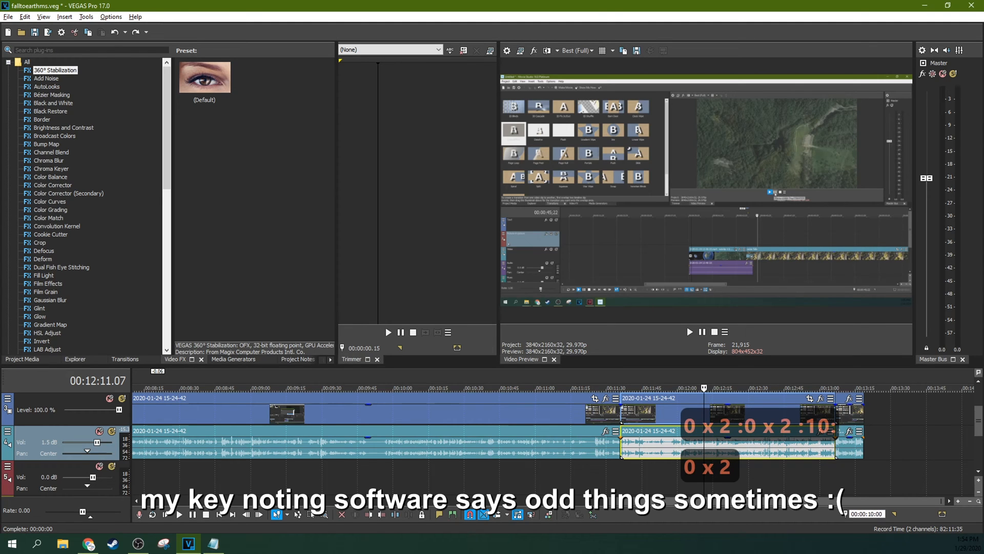
key("Return")
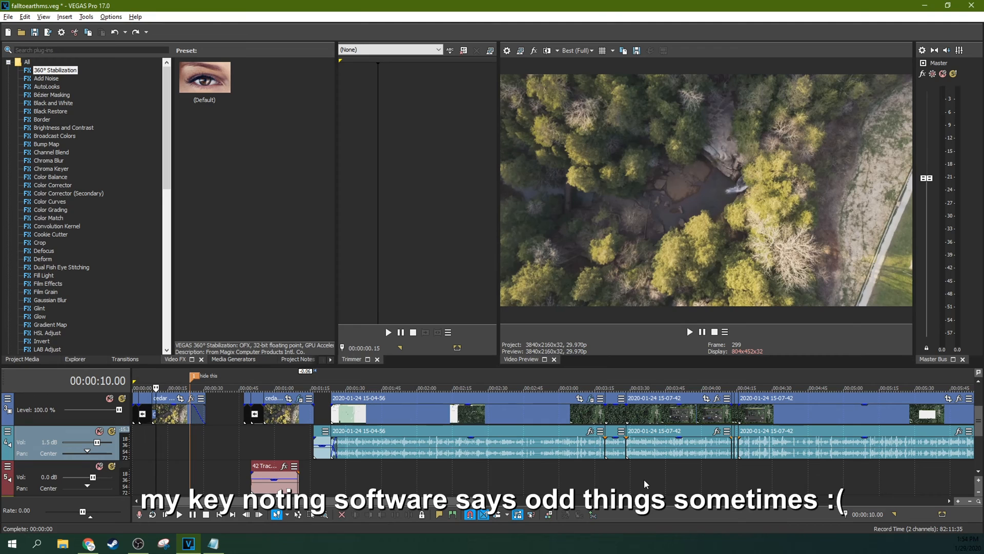
- Jump the cursor to the project start and to the end of the timeline at 00:14:00.00
key("Home")
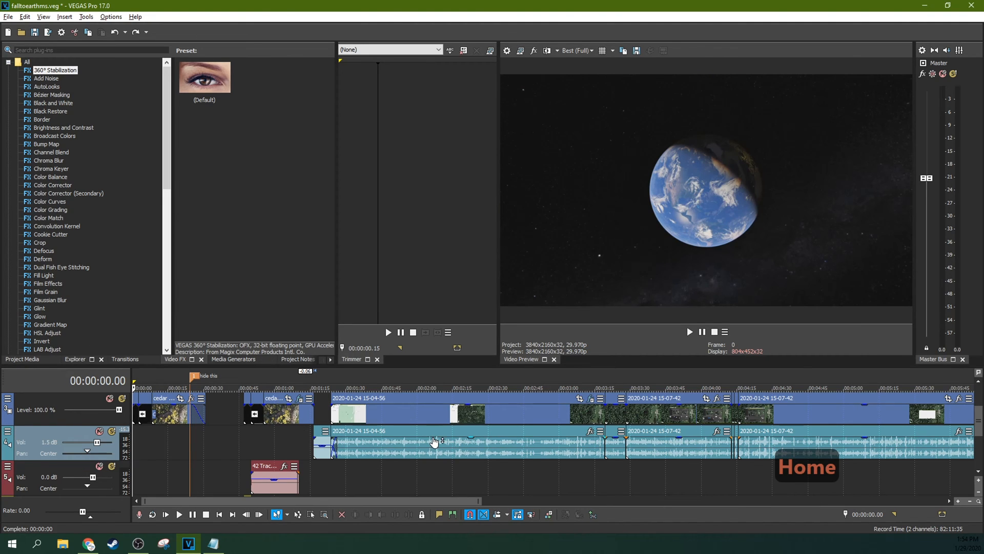
key("End")
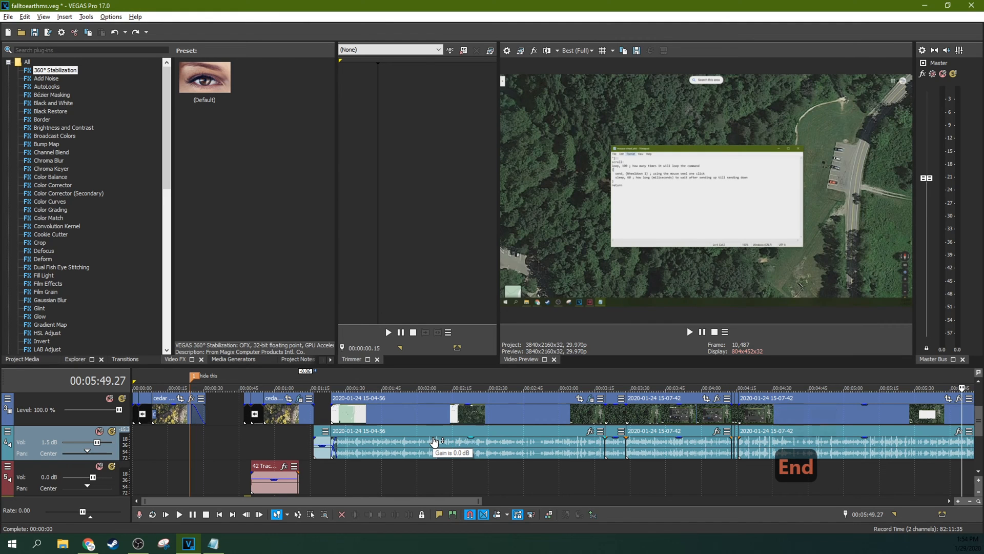
key("End")
key("End")
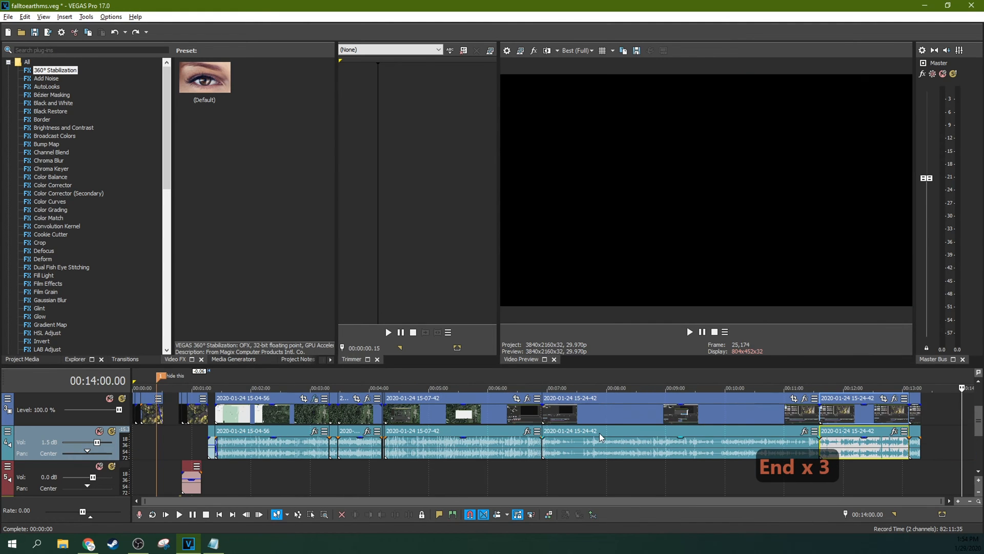
- Place the cursor at the end of the last audio event on track 4, and jump it to the end of the zoomed-in timeline view
left_click(921, 433)
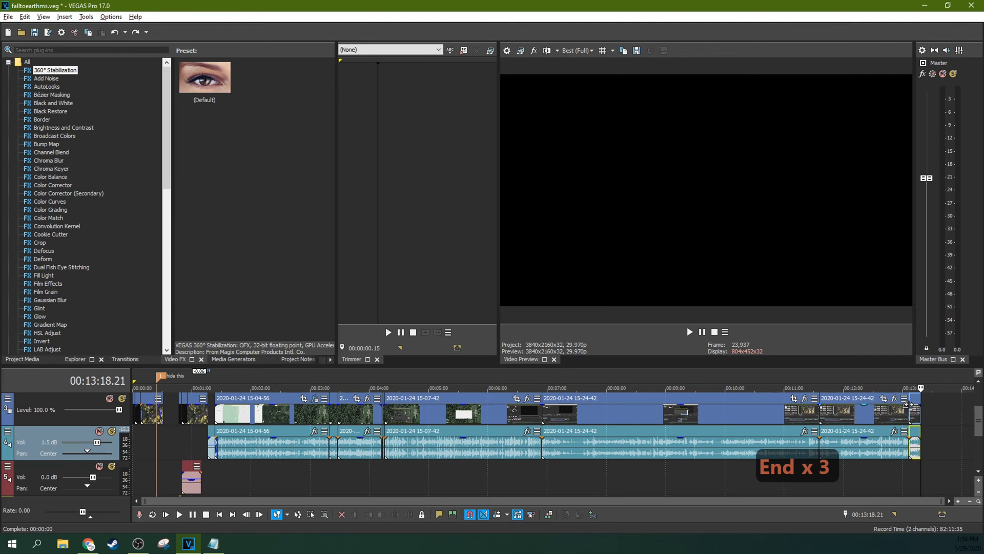
scroll(423, 458, "up", 10)
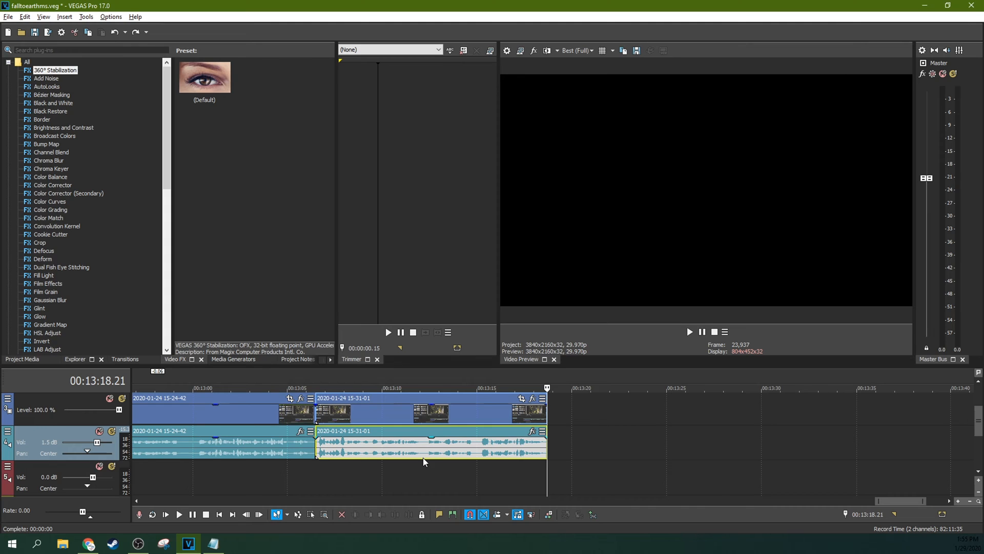
key("End")
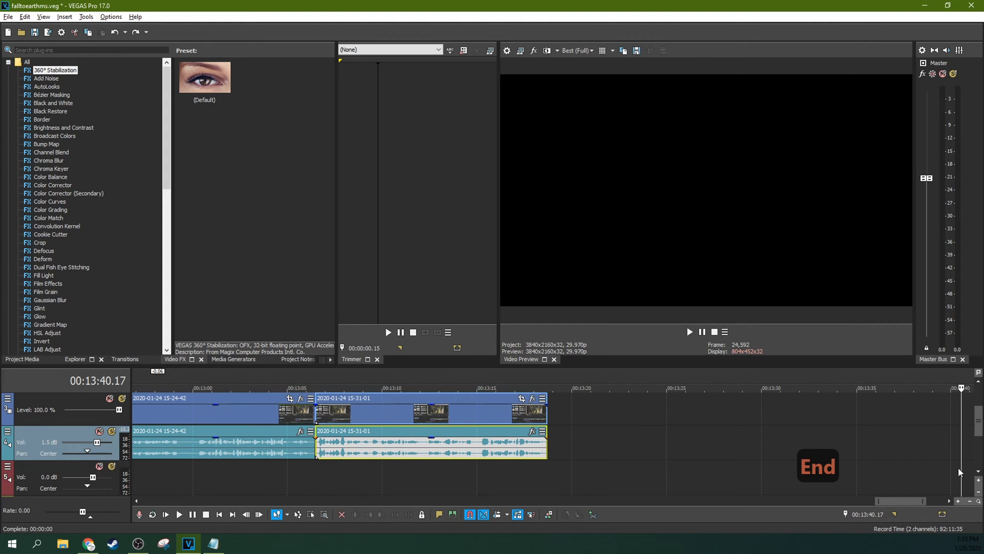
scroll(626, 377, "down", 10)
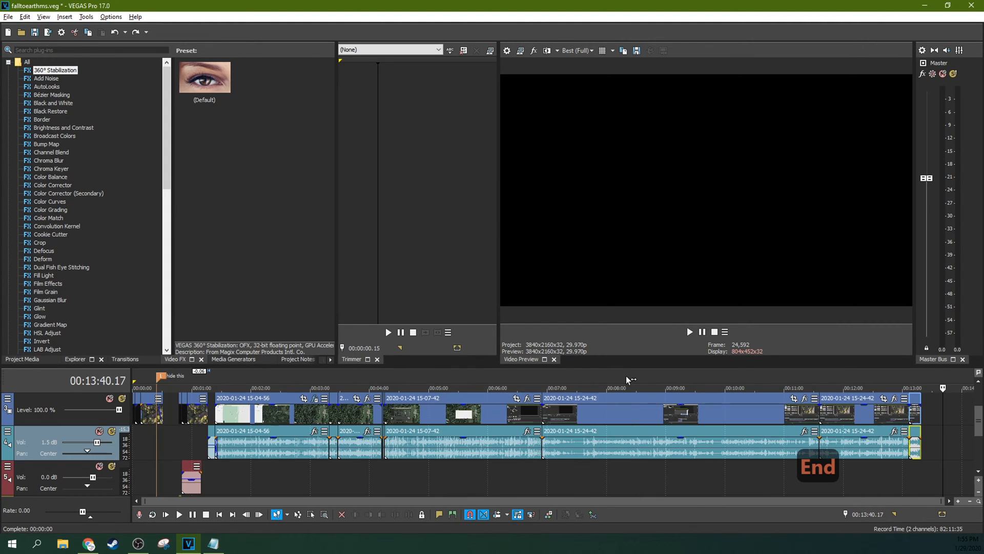
- Toggle loop playback twice and select the loop region from 00:05:07.26 to 00:08:49.01
key("q")
key("q")
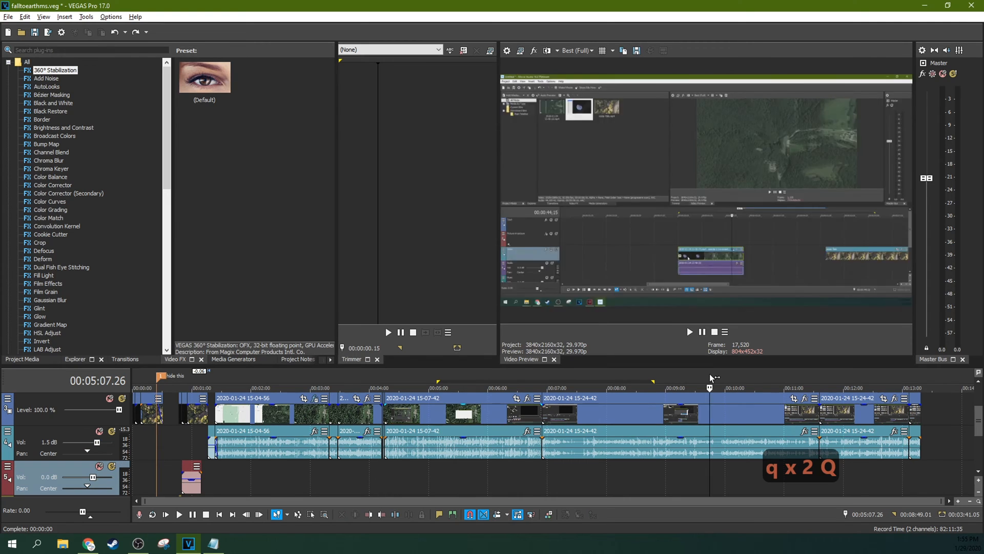
key("shift+q")
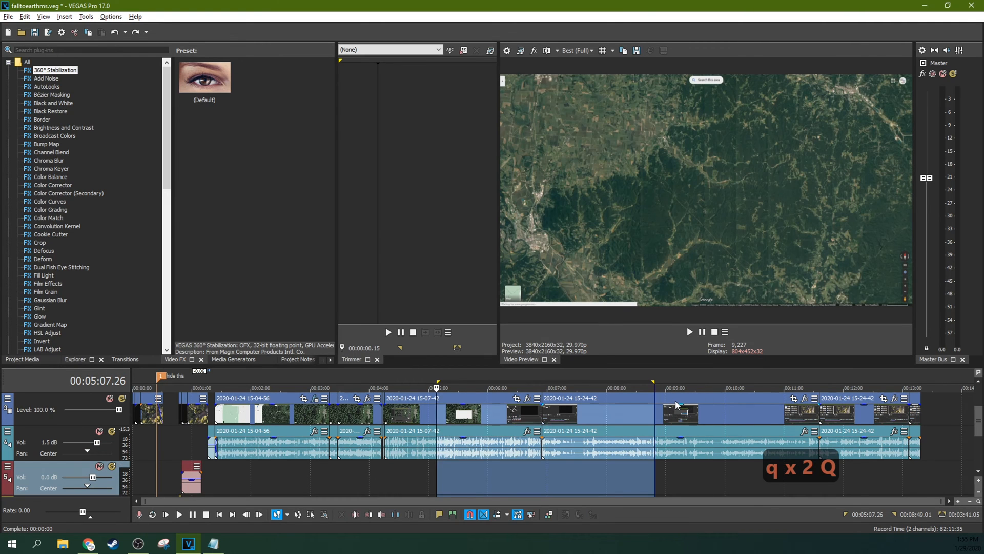
key("shift+q")
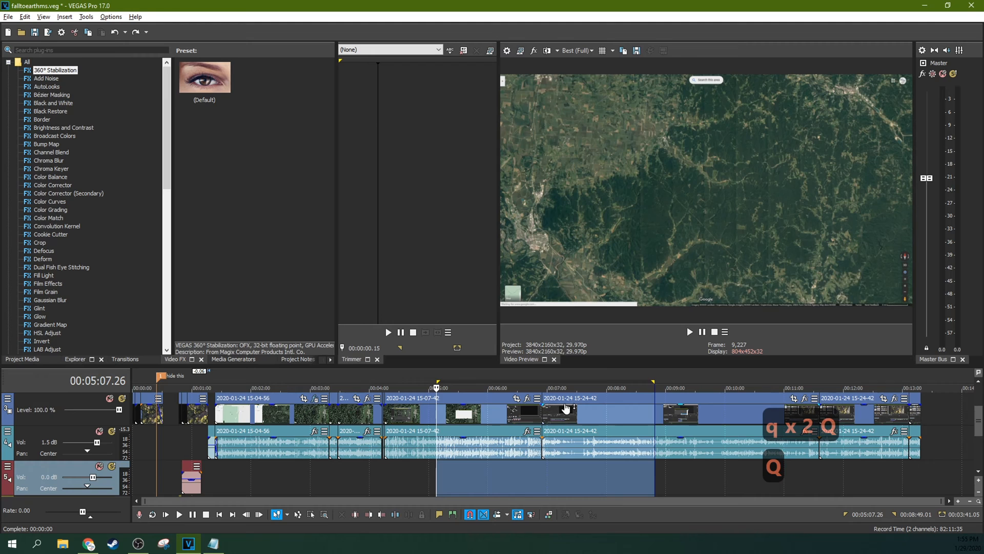
left_click(681, 420)
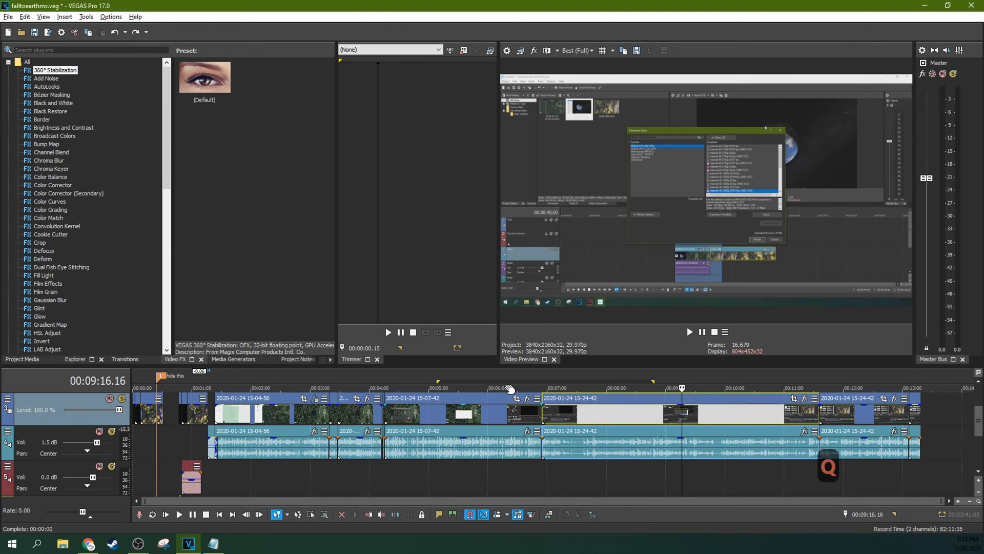
left_click_drag(435, 382, 438, 382)
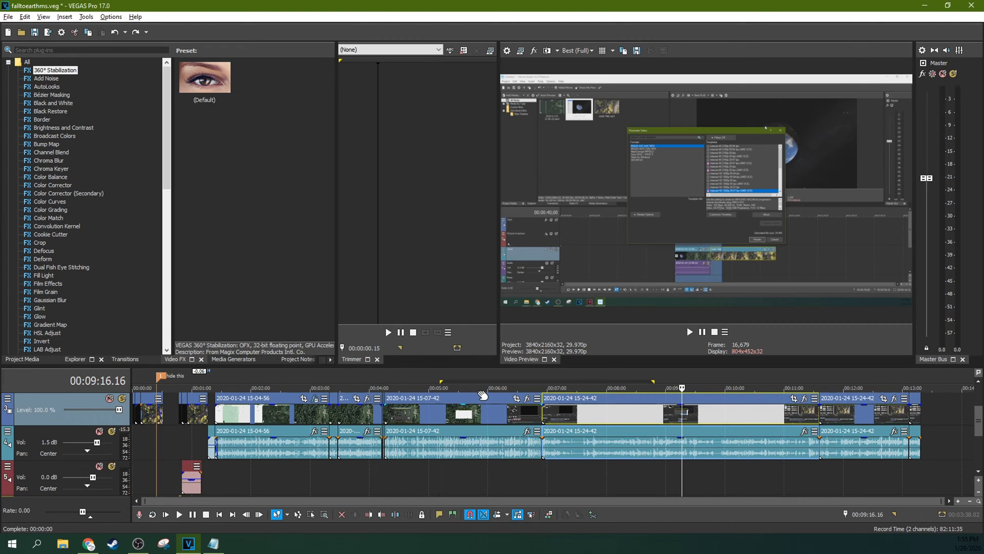
key("q")
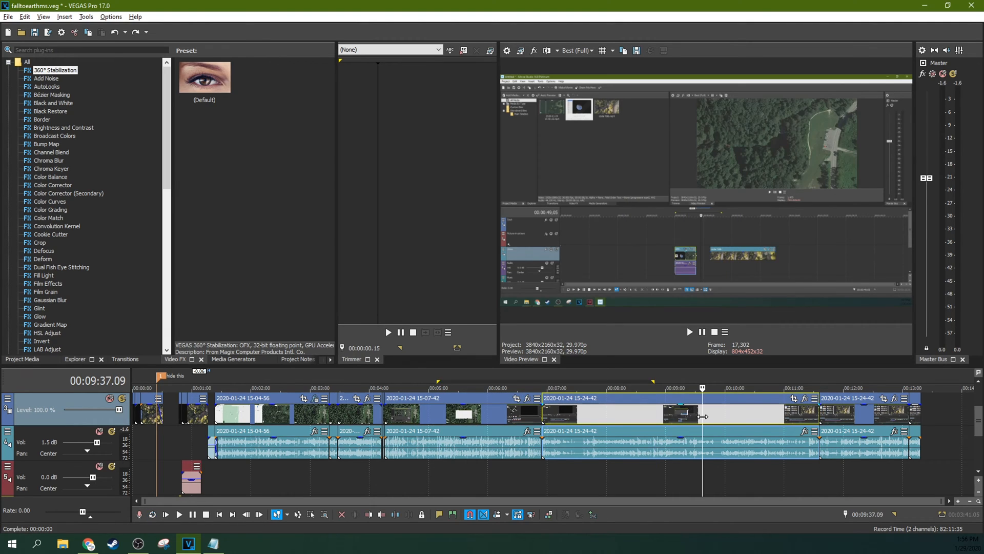
key("BackSpace")
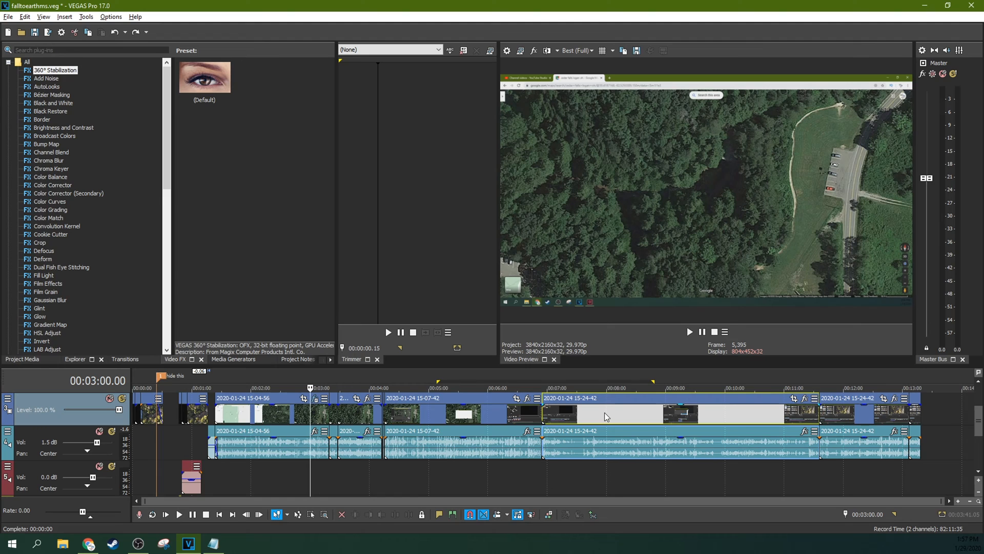
- Step the cursor back by timeline grid marks to 00:00:00.00
key("Page_Up")
key("Page_Up")
key("Page_Up")
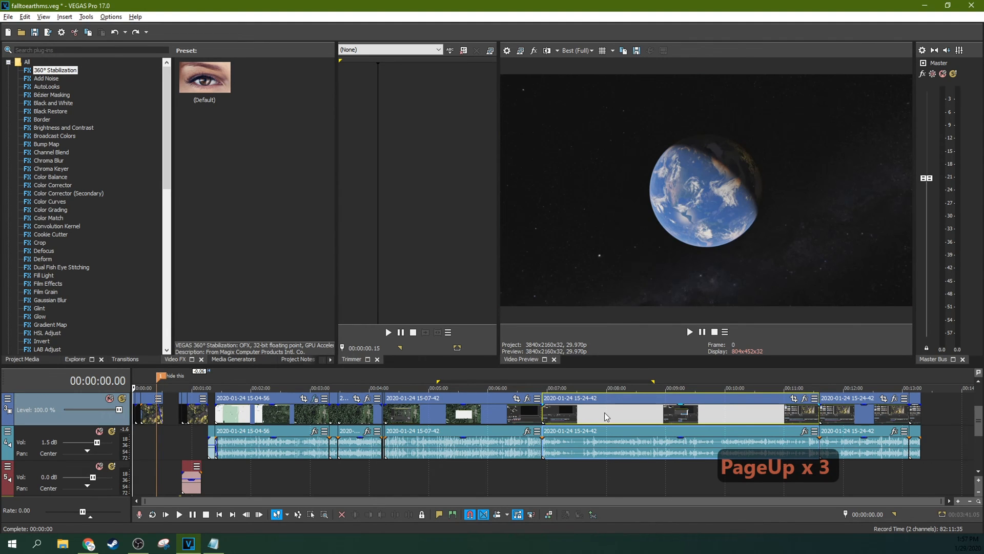
key("Page_Up")
- Step the cursor forward by grid marks to 00:14:00.00, and back by two marks
key("Page_Down")
key("Page_Down")
key("Page_Down")
key("Page_Down")
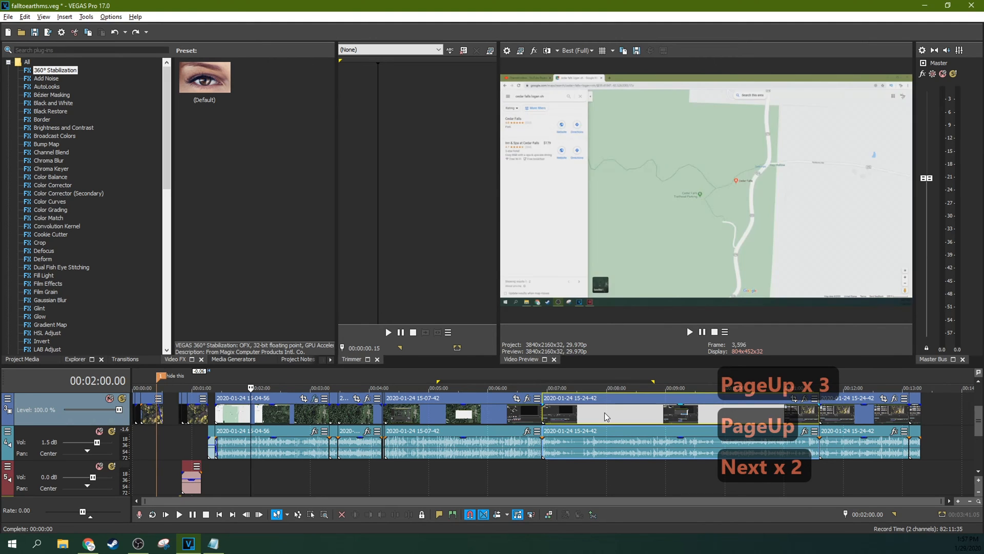
key("Page_Down")
key("Page_Down")
key("Page_Down")
key("Page_Down")
key("Page_Down")
key("Page_Down")
key("Page_Down")
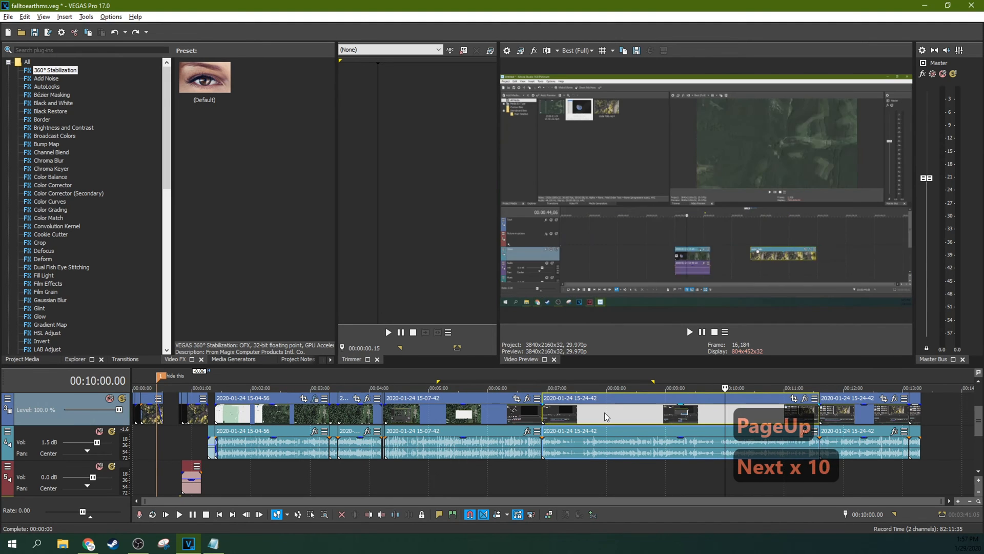
key("Page_Down")
key("Page_Down")
key("Page_Down")
key("Page_Down")
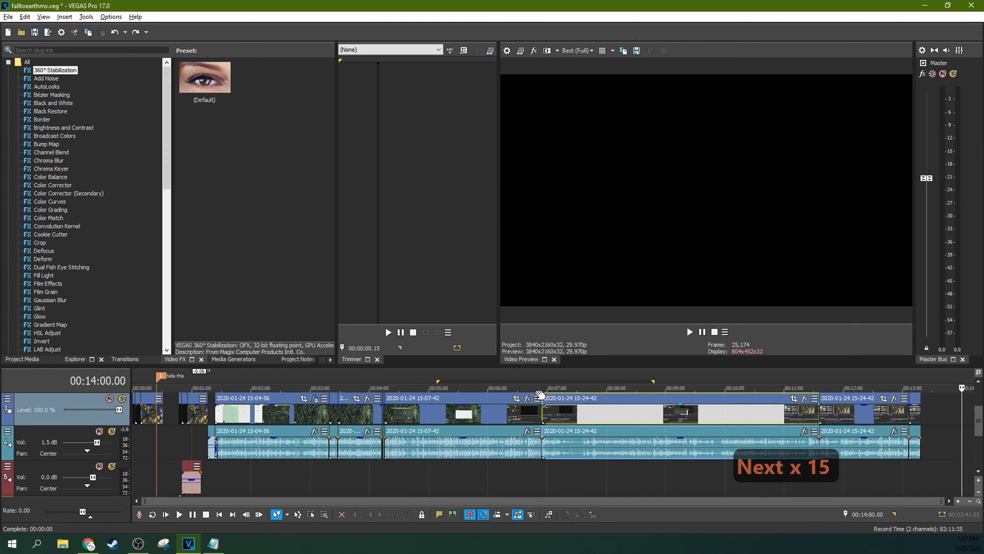
key("Page_Up")
key("Page_Up")
left_click(508, 442)
key("Right")
key("Right")
key("Left")
key("Left")
key("Left")
key("Left")
key("Left")
key("Left")
key("Left")
key("Left")
key("Left")
key("Left")
key("Left")
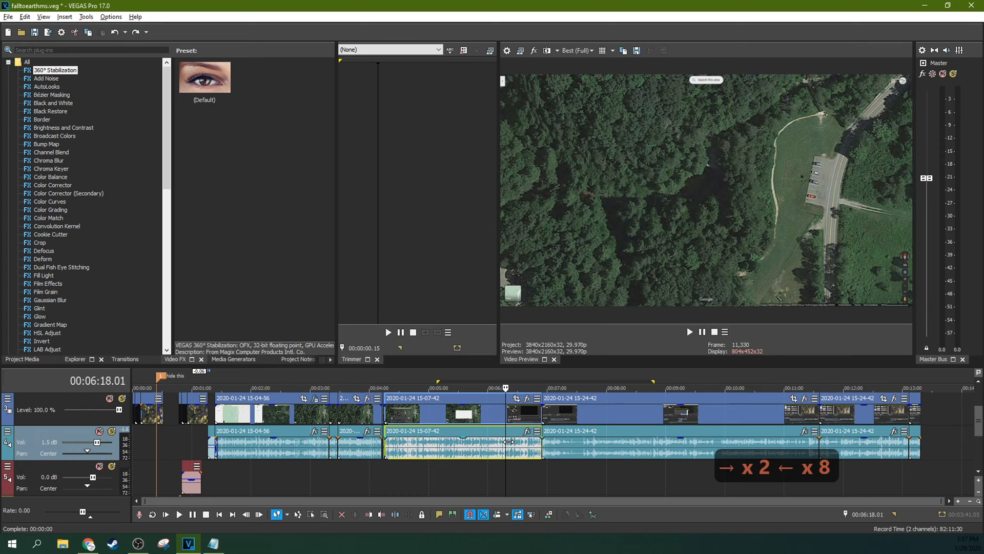
key("Right")
key("Right")
key("Right")
key("Left")
key("Down")
- Move the cursor continuously backward frame by frame to about 00:05:10.29
key("Left")
key("Left")
key("Left")
key("Left")
key("Left")
key("Left")
key("Left")
key("Left")
key("Left")
key("Left")
key("Left")
key("Left")
key("Left")
key("Left")
key("Left")
key("Left")
key("Left")
key("Left")
key("Left")
key("Left")
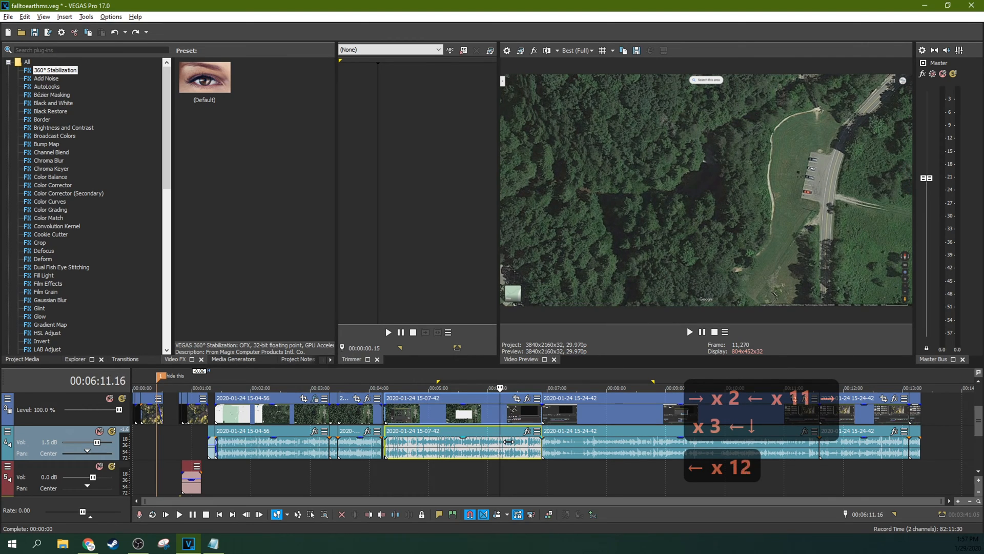
key("Left")
key("Left")
key("Left")
key("Left")
key("Left")
key("Left")
key("Left")
key("Left")
key("Left")
key("Left")
key("Left")
key("Left")
key("Left")
key("Left")
key("Left")
key("Left")
key("Left")
key("Left")
key("Left")
key("Left")
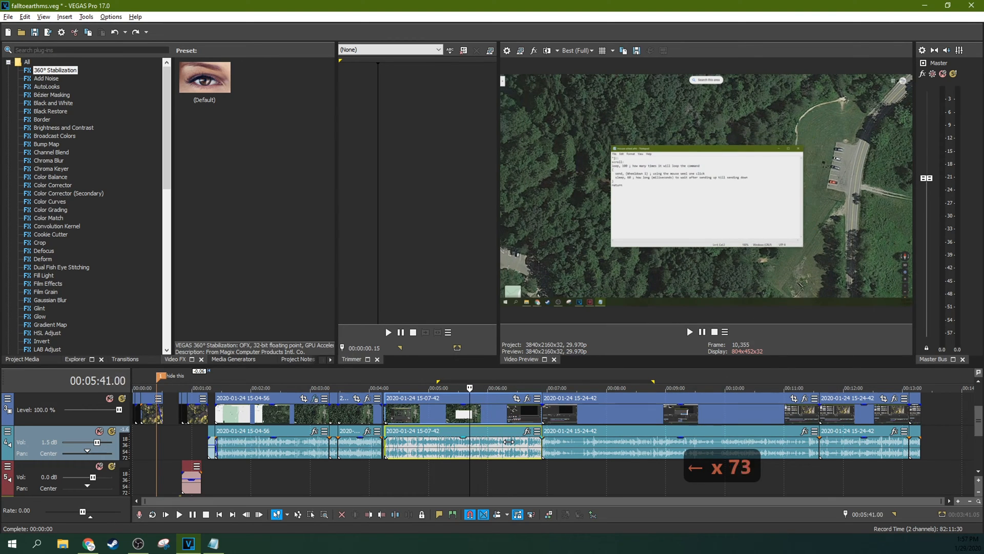
key("Left")
key("Left")
key("Left")
key("Left")
key("Left")
key("Left")
key("Left")
key("Left")
key("Left")
key("Left")
key("Left")
key("Left")
key("Left")
key("Left")
key("Left")
key("Left")
key("Left")
key("Left")
key("Left")
key("Left")
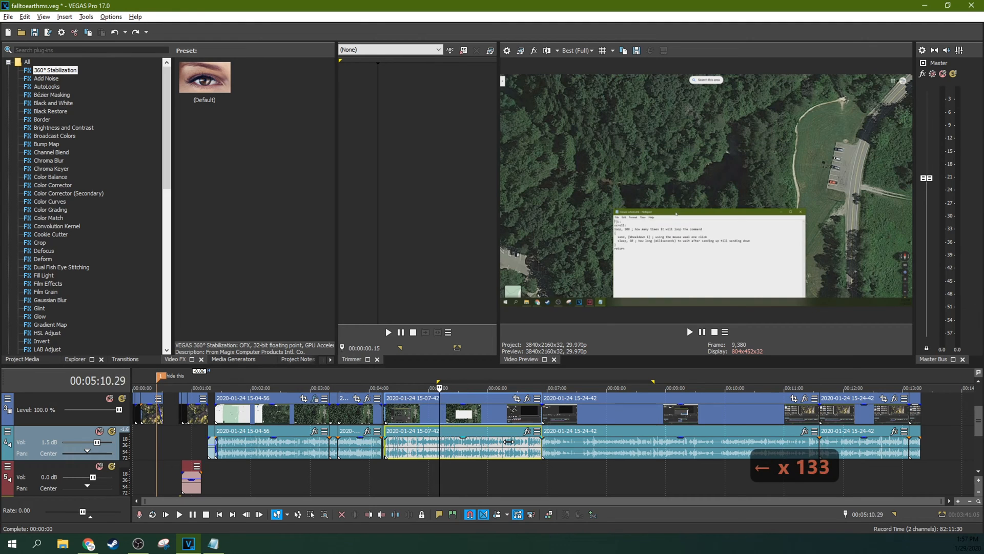
- Create a region from the loop area and name it "whatever"
left_click(508, 441)
key("r")
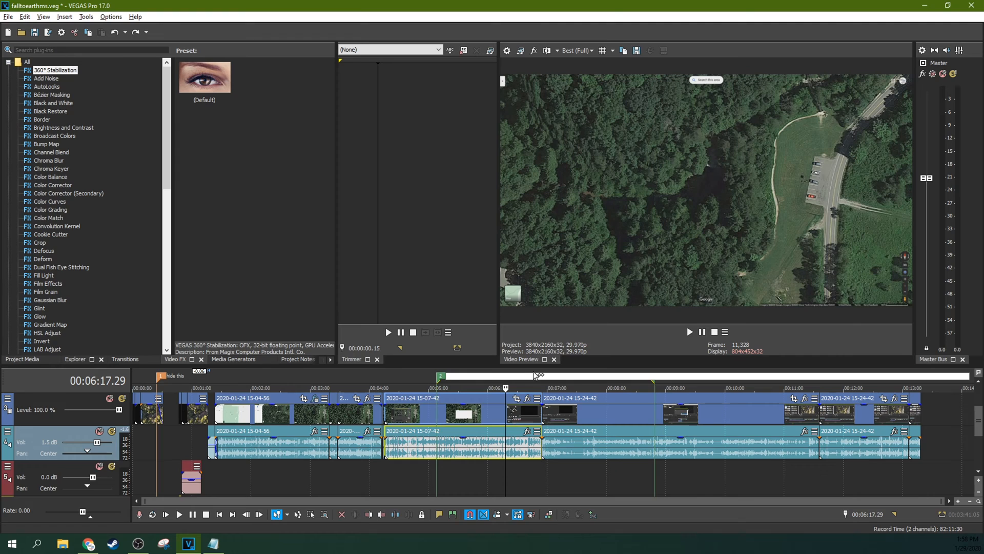
type("whatever")
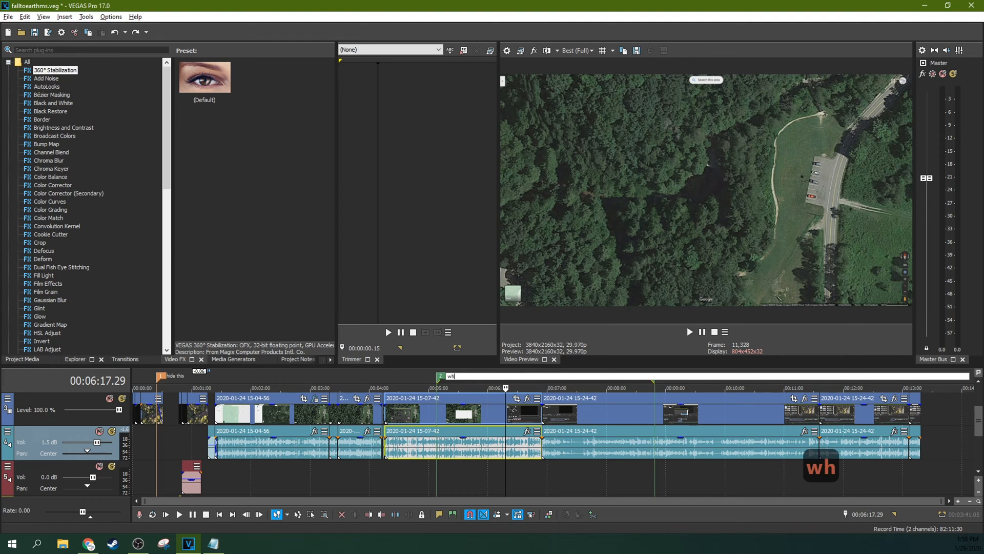
left_click(416, 386)
- Adjust the "whatever" region to run from about 00:08:55.08 to 00:09:57.17, and select its time range
mouse_move(652, 376)
left_mouse_down()
mouse_move(669, 375)
mouse_move(549, 376)
mouse_move(718, 376)
left_mouse_up()
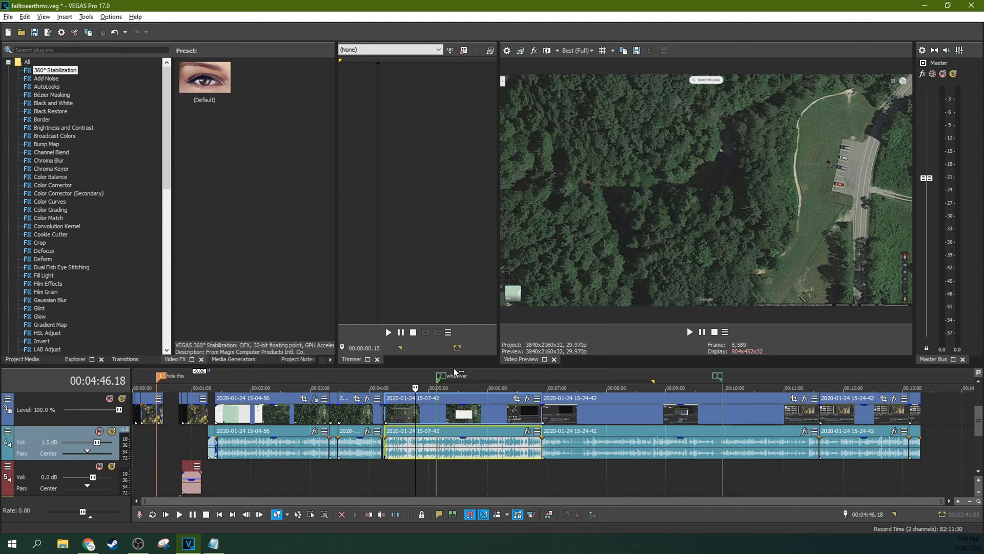
left_click_drag(458, 372, 679, 376)
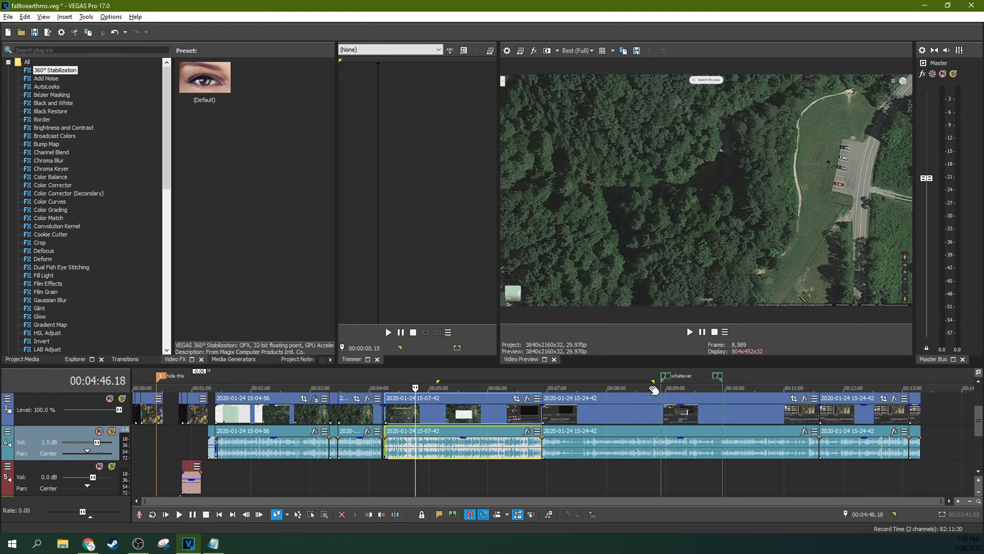
key("2")
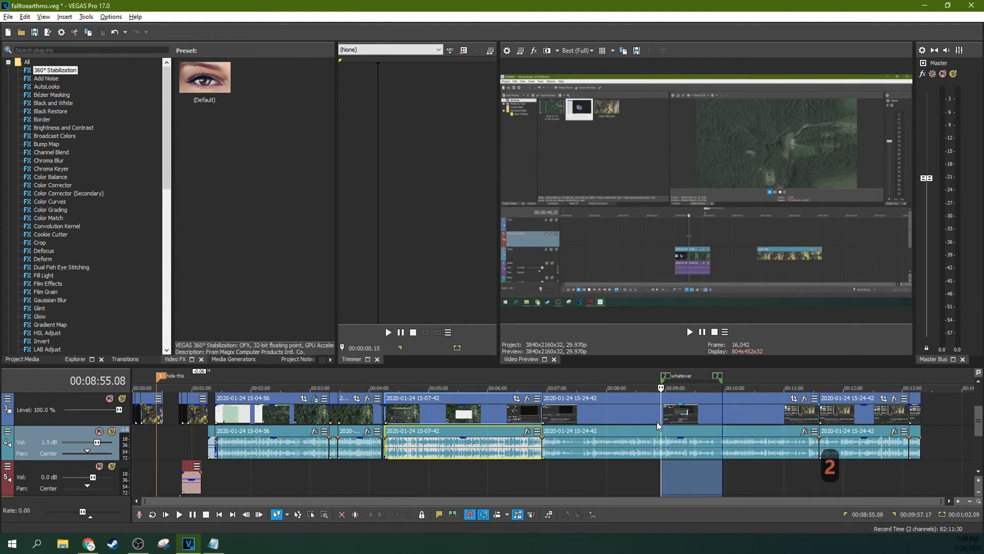
scroll(712, 429, "up", 7)
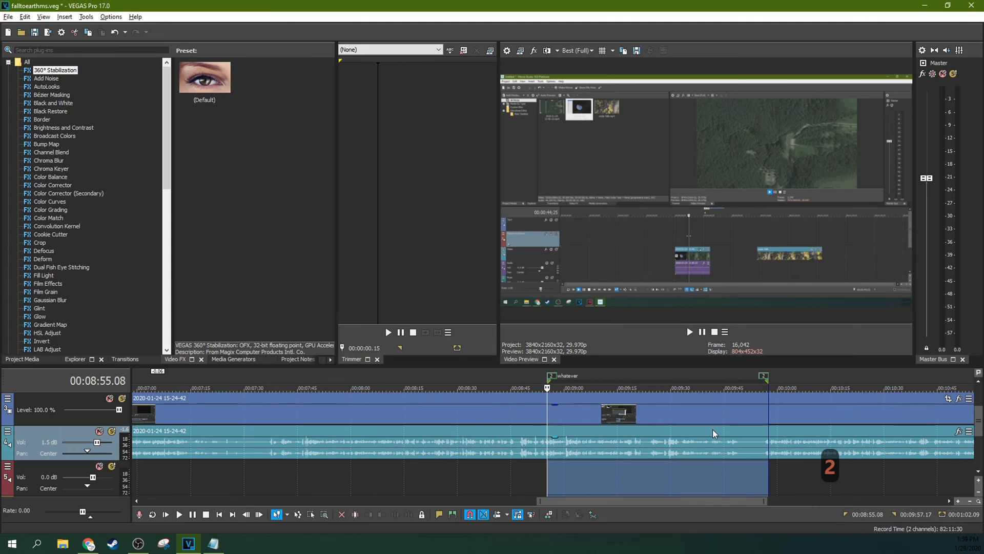
scroll(719, 391, "down", 6)
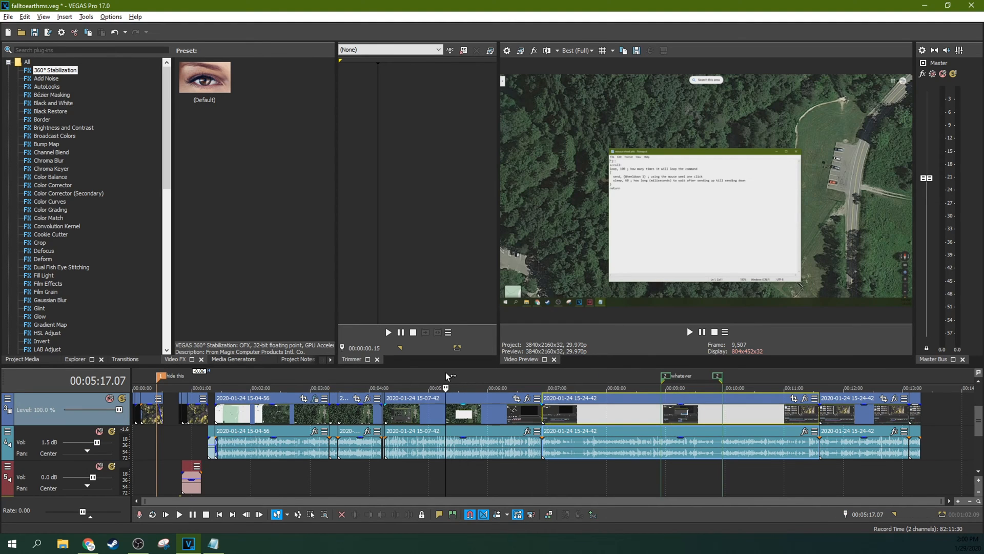
- Set the loop region's in point at 00:05:17.07 and its out point at the end of the last event, 00:13:18.21
key("i")
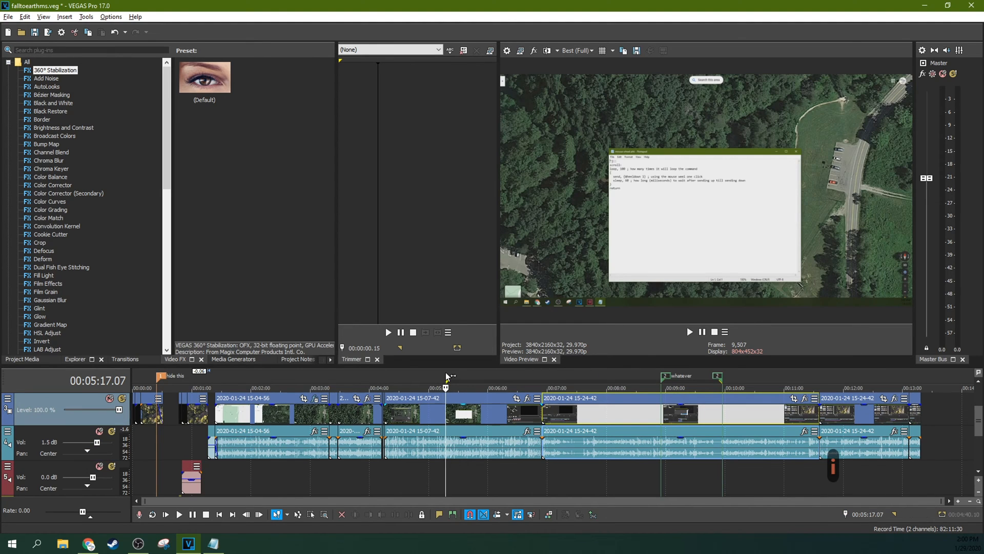
left_click(922, 377)
key("o")
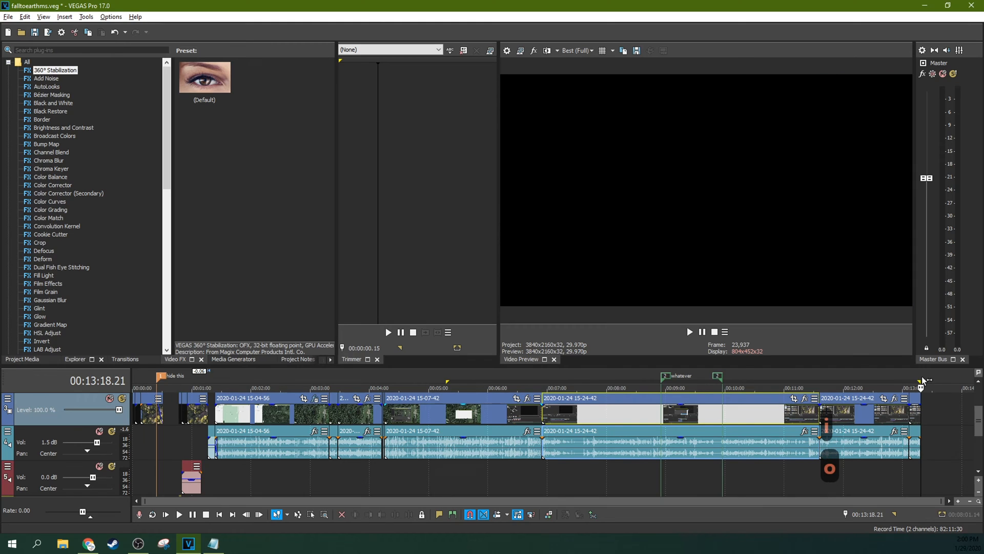
- Select the time range from 00:02:26.12 to 00:13:19.00 as the loop region
left_click(266, 412)
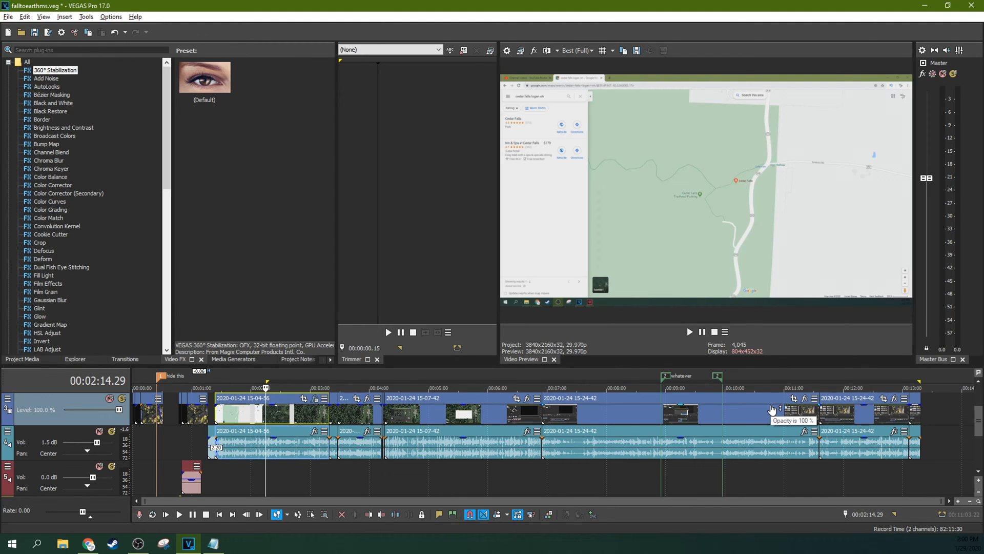
left_click_drag(277, 448, 922, 388)
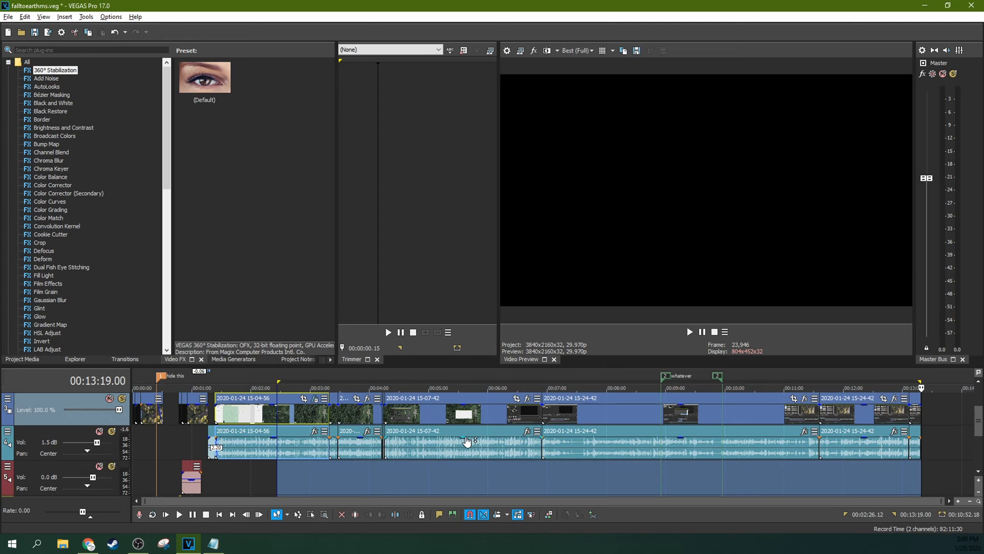
double_click(608, 412)
key("ctrl+x")
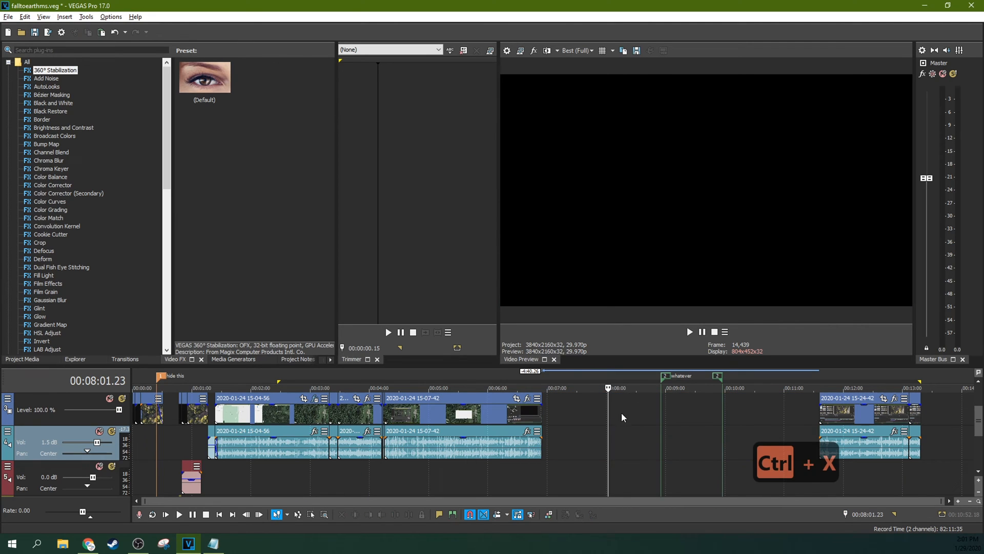
key("ctrl+z")
left_click(670, 409)
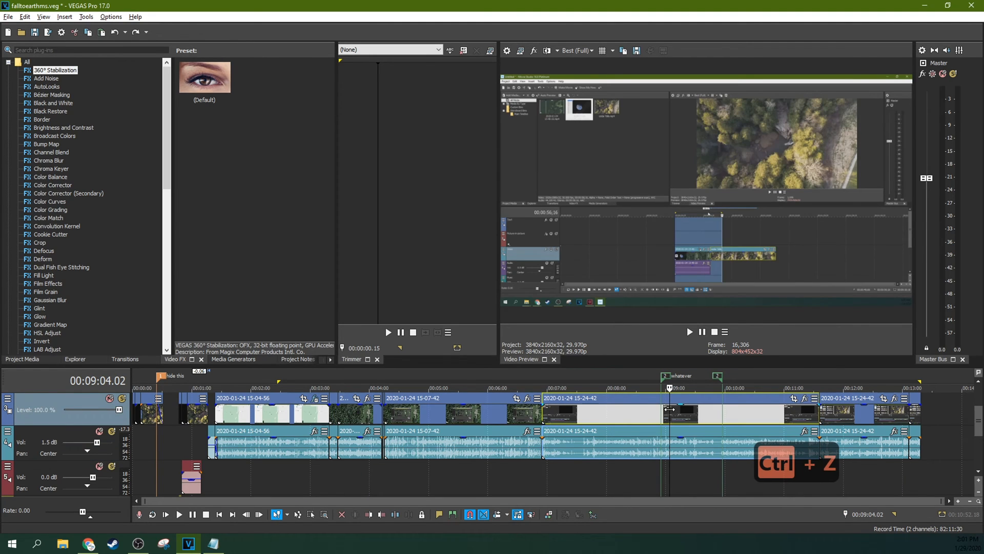
key("Delete")
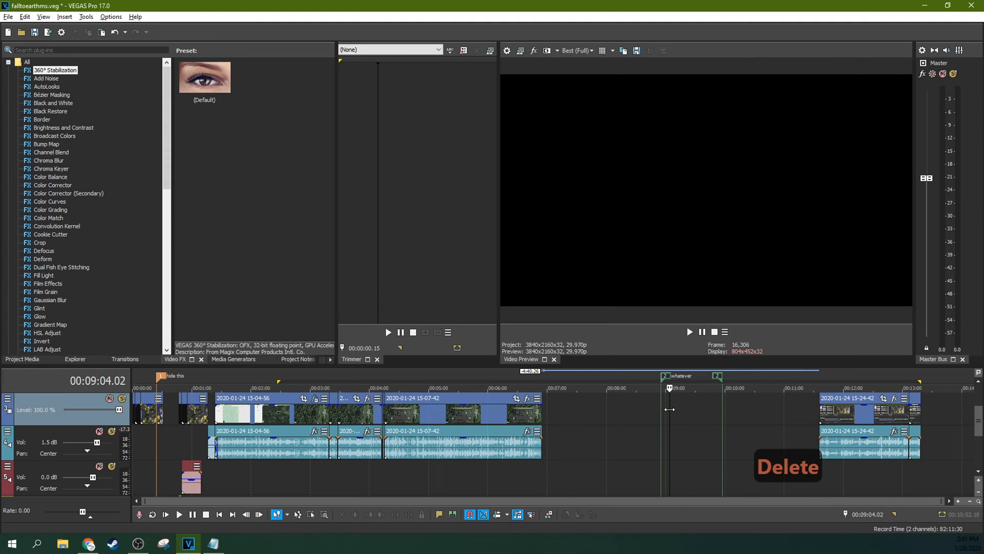
left_click(636, 412)
key("Delete")
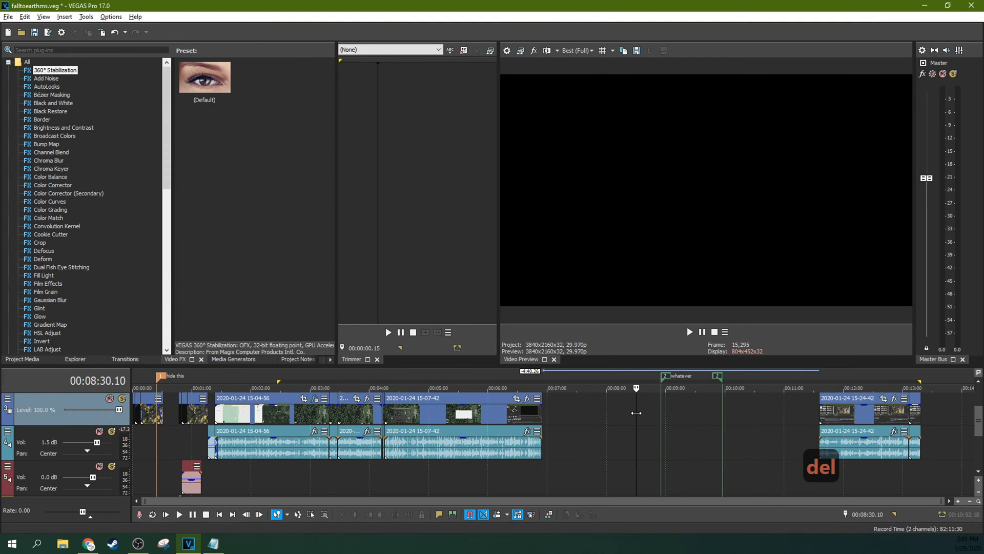
key("ctrl+z")
left_click(660, 419)
key("ctrl+c")
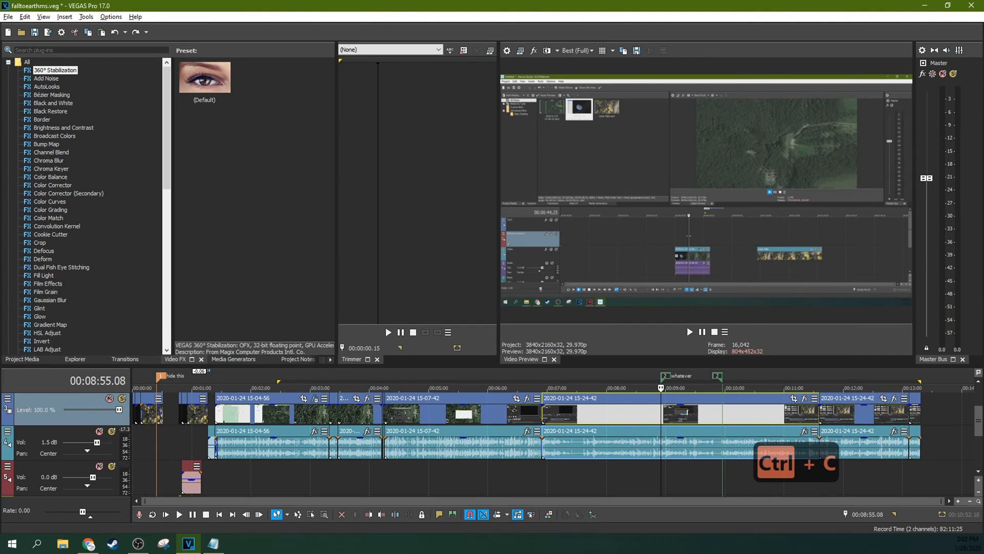
left_click(949, 428)
left_click_drag(730, 500, 983, 501)
key("ctrl+v")
scroll(722, 425, "down", 2)
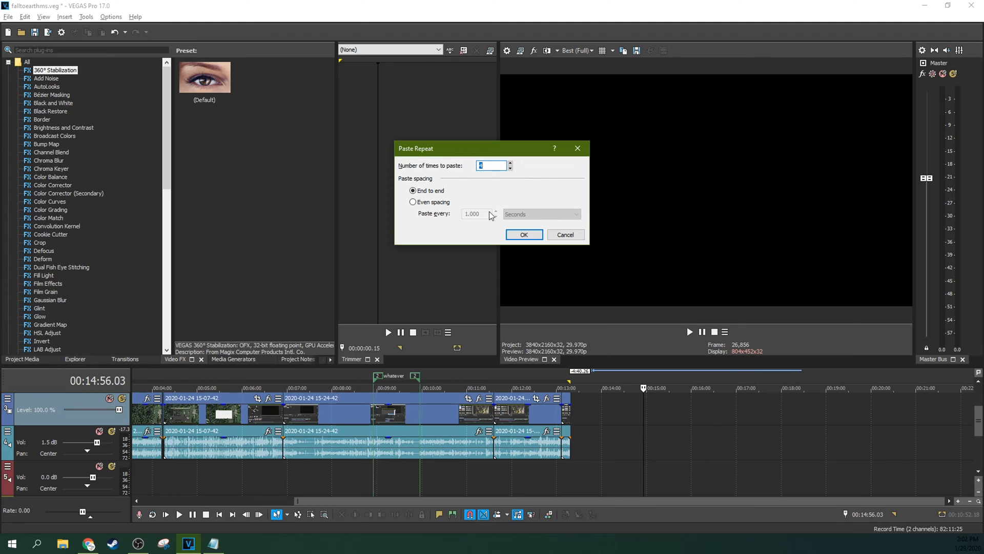
left_click(415, 201)
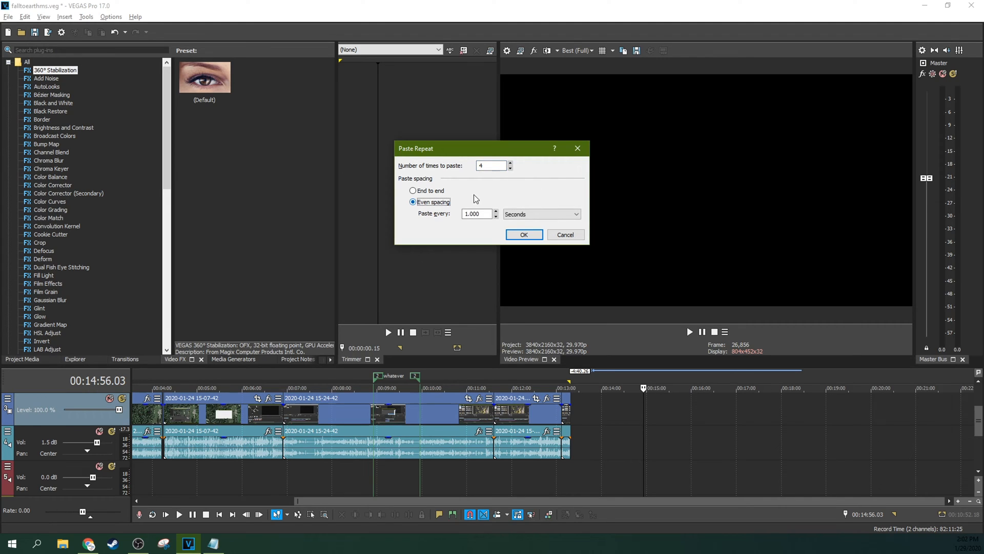
left_click(433, 191)
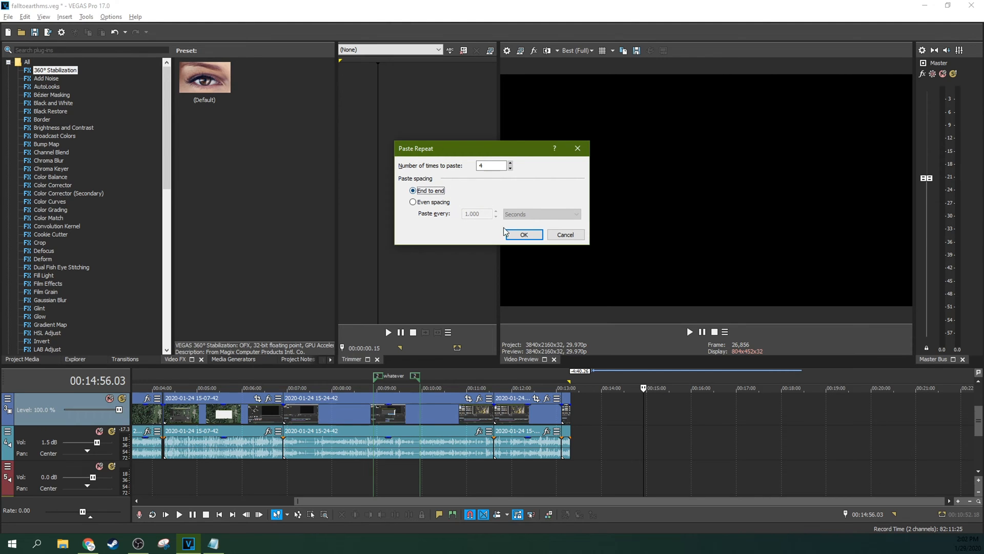
left_click(519, 234)
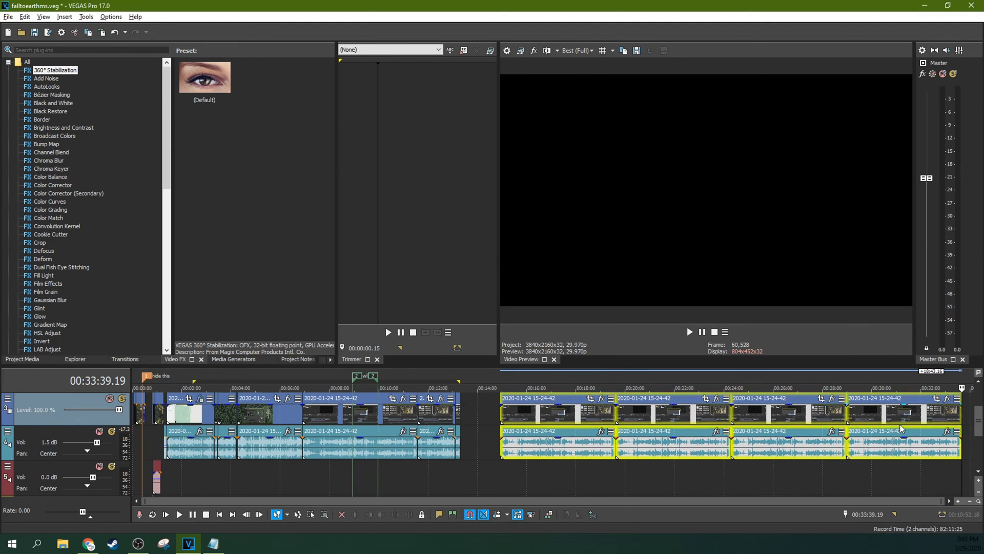
key("ctrl+z")
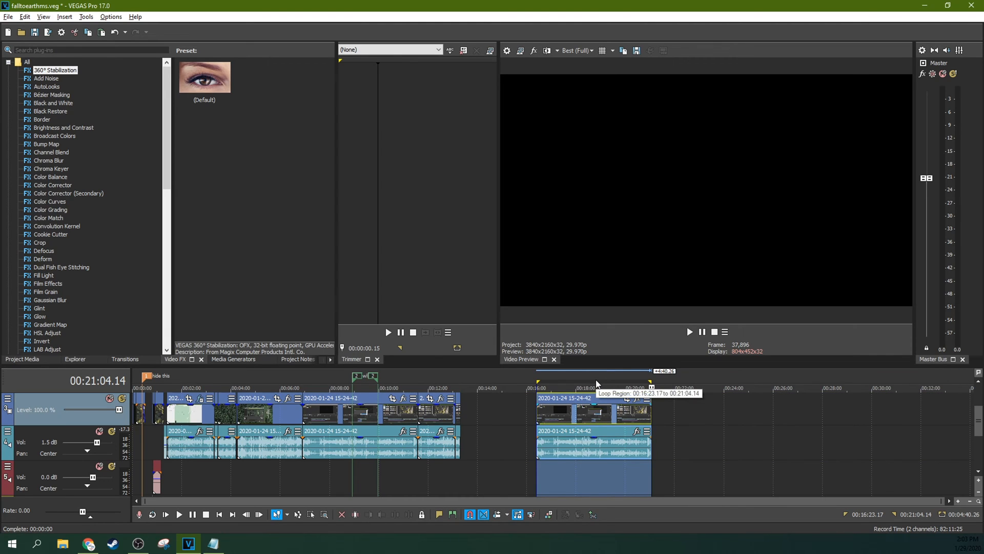
- Try rendering the loop region from 00:16:23.17 to 00:21:04.14 to a new track
key("ctrl+m")
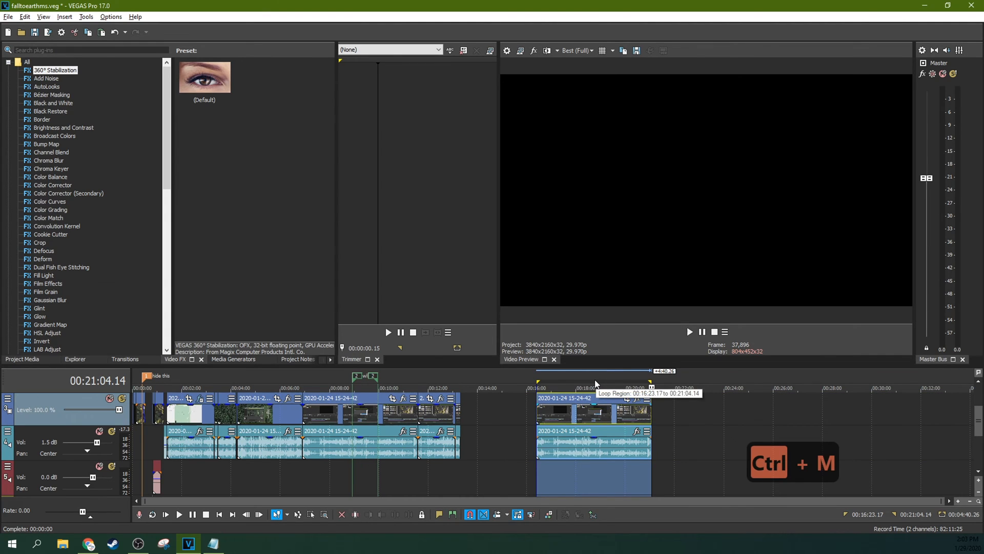
key("ctrl+m")
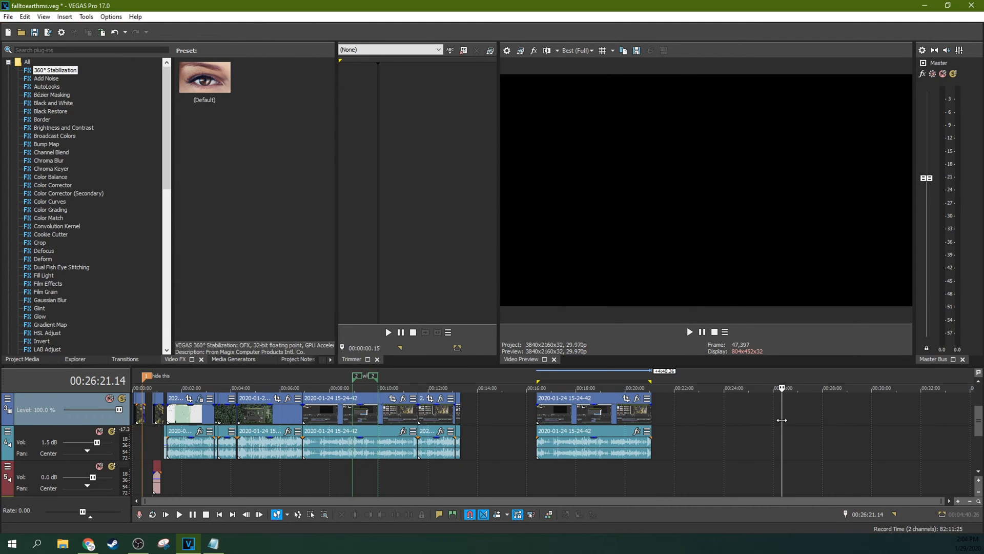
key("alt+BackSpace")
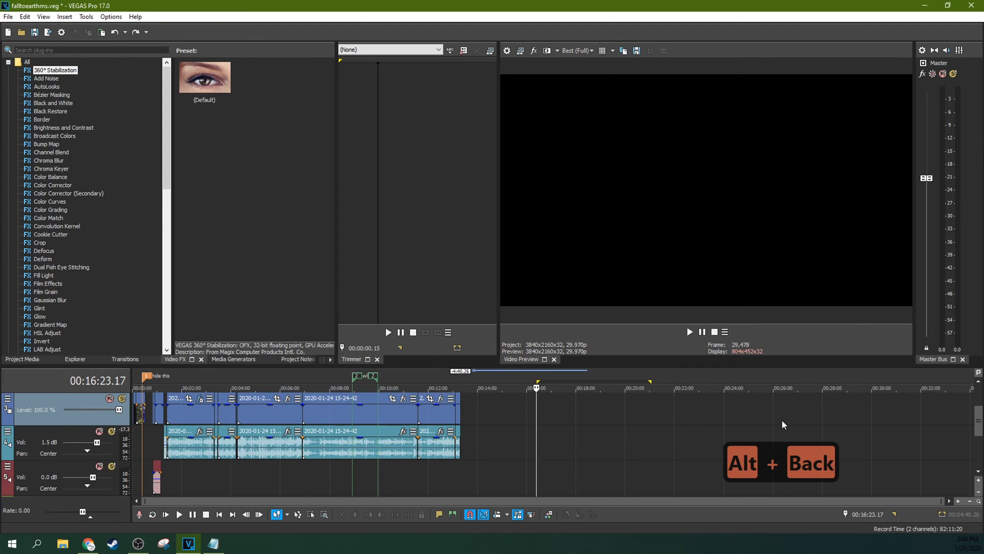
key("ctrl+z")
left_click(795, 431)
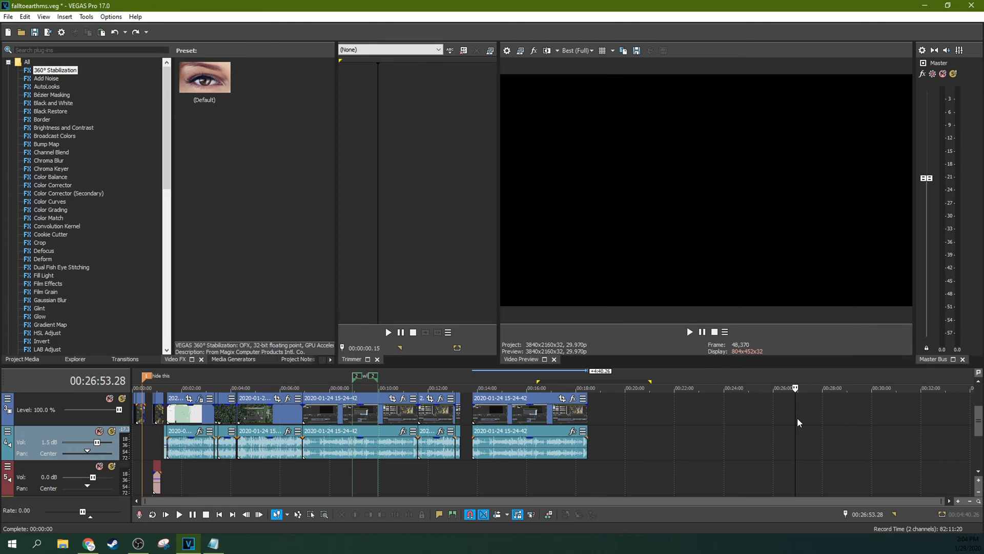
key("ctrl+y")
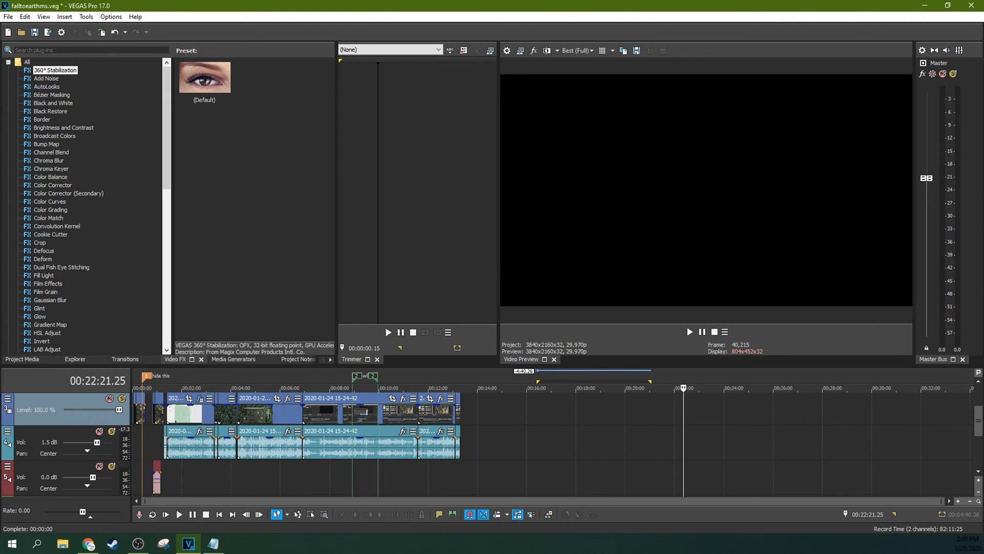
- Rebuild the audio peaks for the project's audio events
left_click(586, 402)
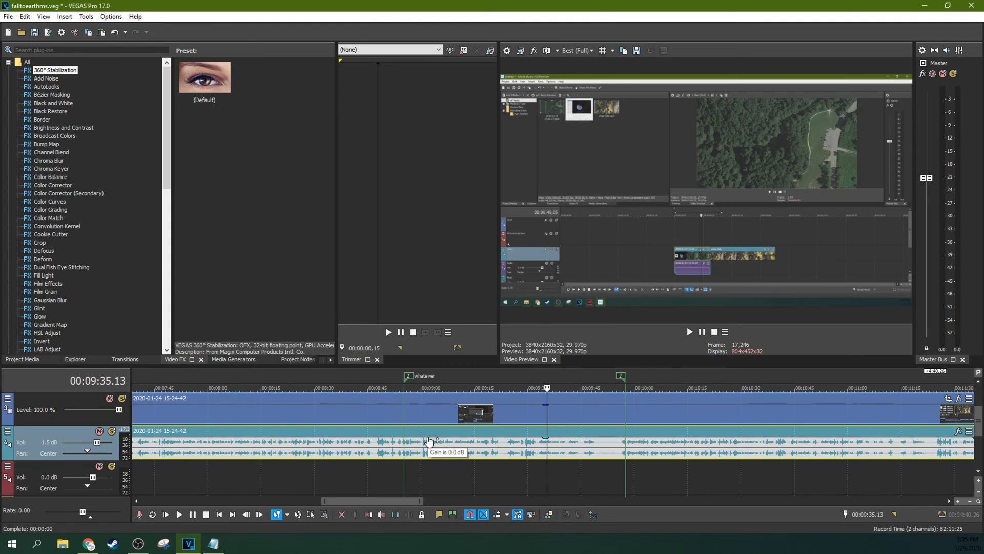
key("shift+F5")
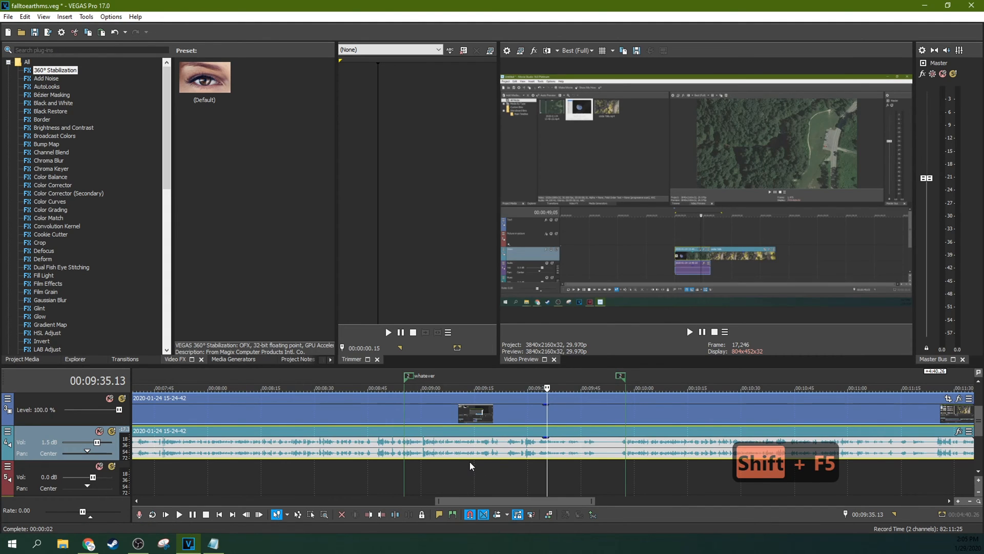
scroll(642, 457, "down", 5)
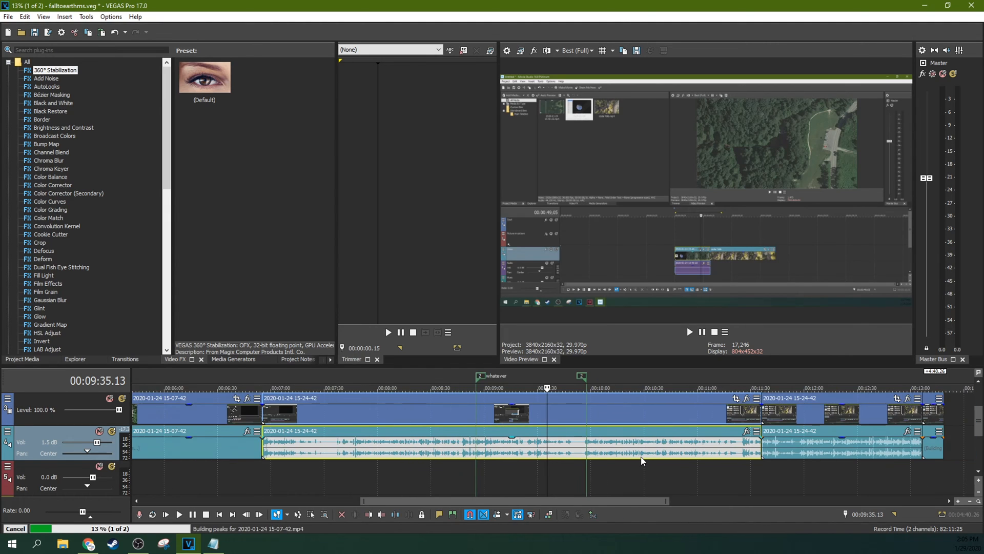
left_click(785, 444)
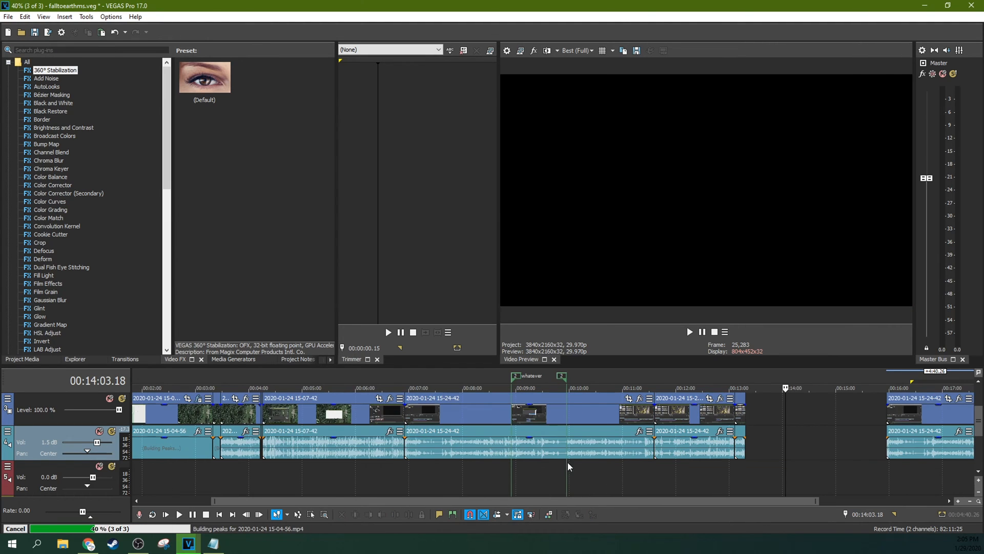
- Choose the Normal Edit Tool and cycle forward repeatedly through the timeline editing tools with the cursor at 00:07:29.07
left_click(564, 450)
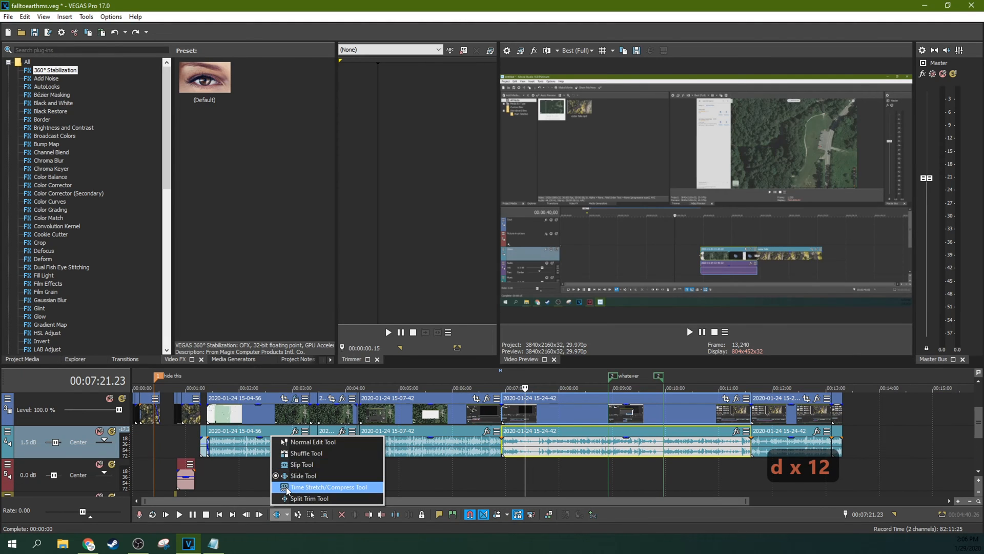
left_click(284, 442)
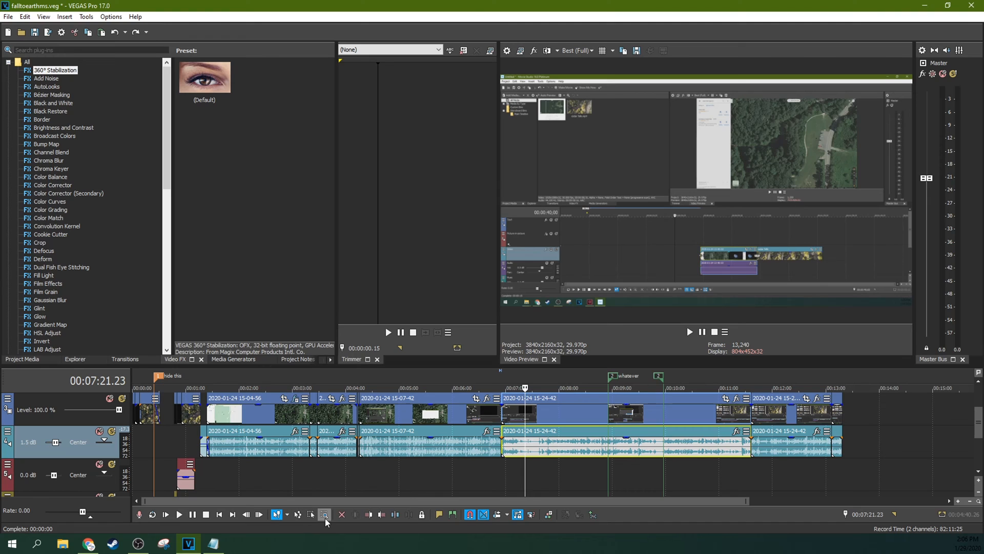
left_click(531, 441)
key("d")
key("d")
key("d")
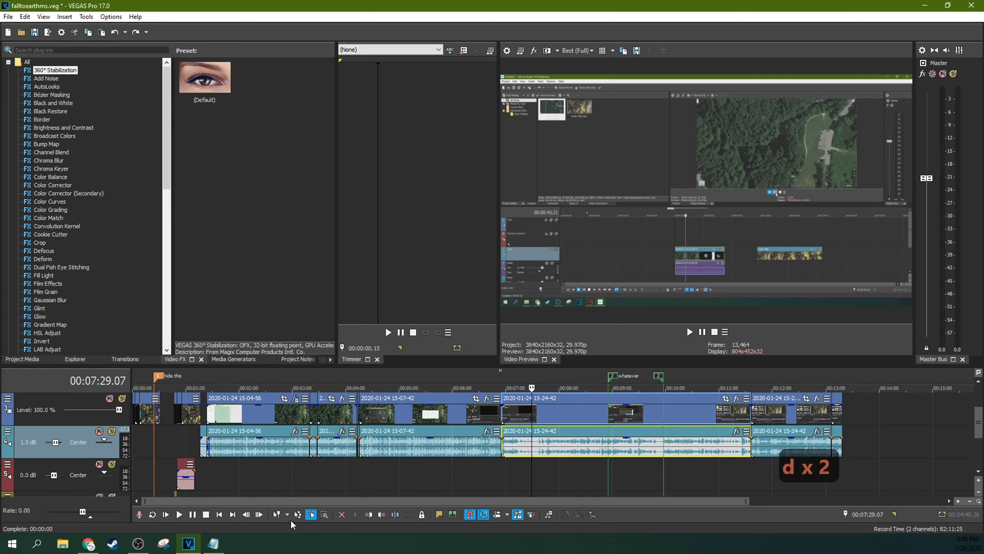
key("d")
key("d")
key("d")
key("d")
key("d")
key("d")
key("d")
key("d")
key("d")
key("d")
key("d")
key("d")
key("d")
key("d")
key("d")
key("d")
key("d")
- Cycle backward through the timeline editing tools to the Normal Edit Tool
key("shift+d")
key("shift+d")
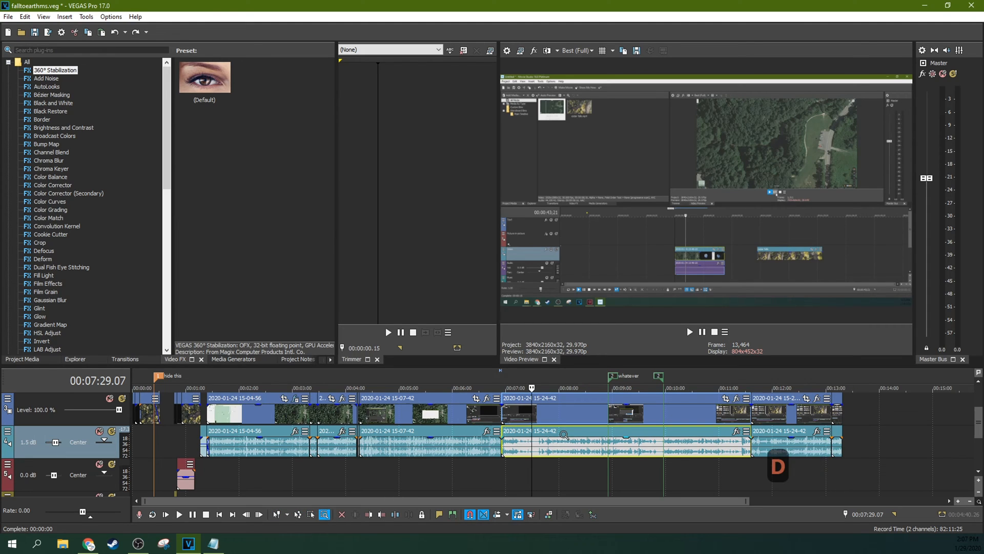
key("shift+d")
key("shift+d")
key("shift+d")
key("shift+d")
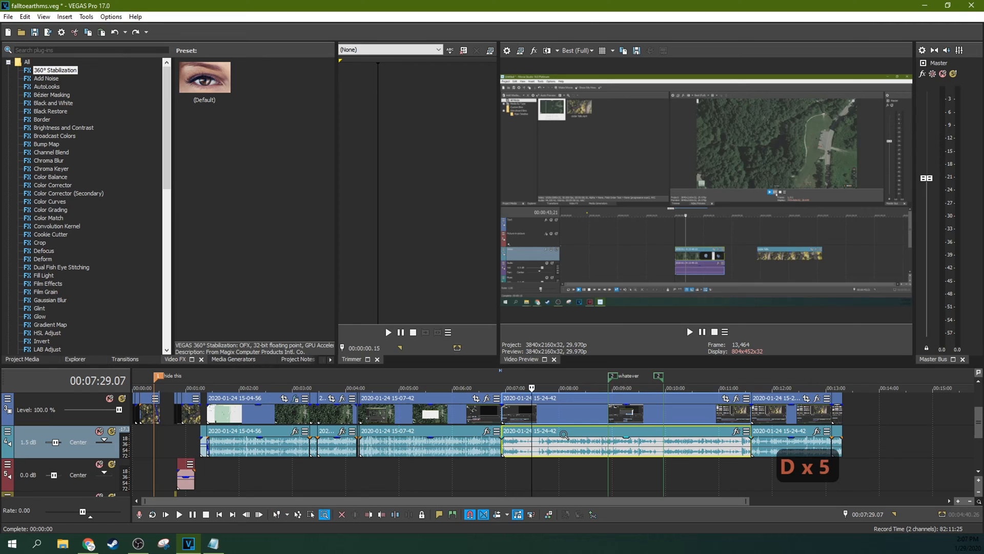
key("shift+d")
key("shift+d")
- Range-select adjacent video events from the long 15-24-42 event, extending to the following event and back to 15-04-56
left_click(628, 412, "shift")
left_click(773, 411, "shift")
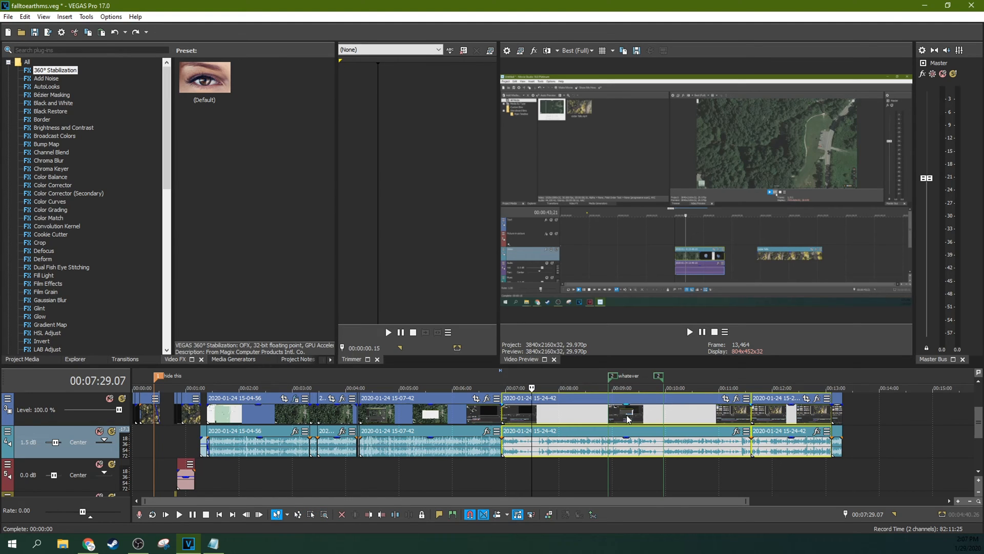
left_click(461, 408, "shift")
left_click(291, 415, "shift")
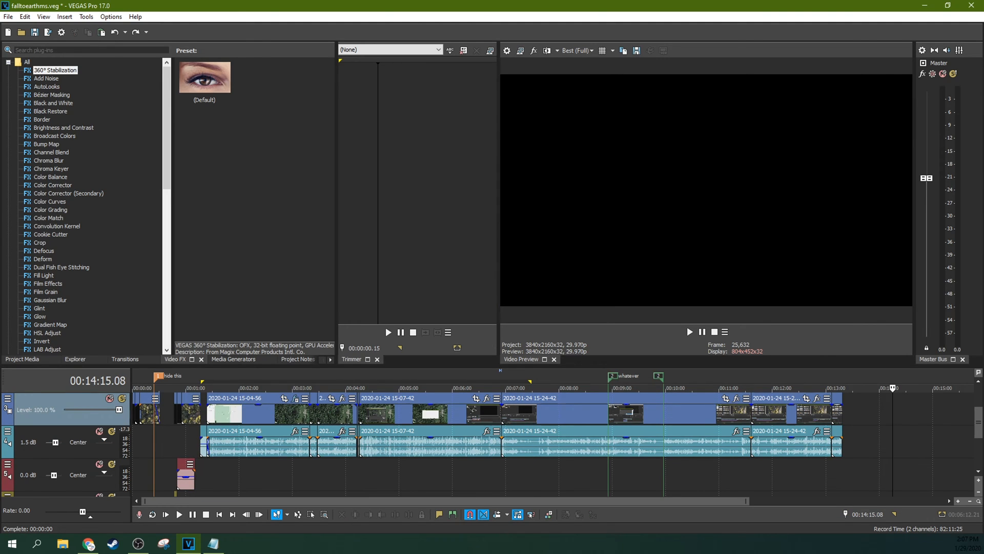
- Select all events on the timeline and clear the selection
key("ctrl+a")
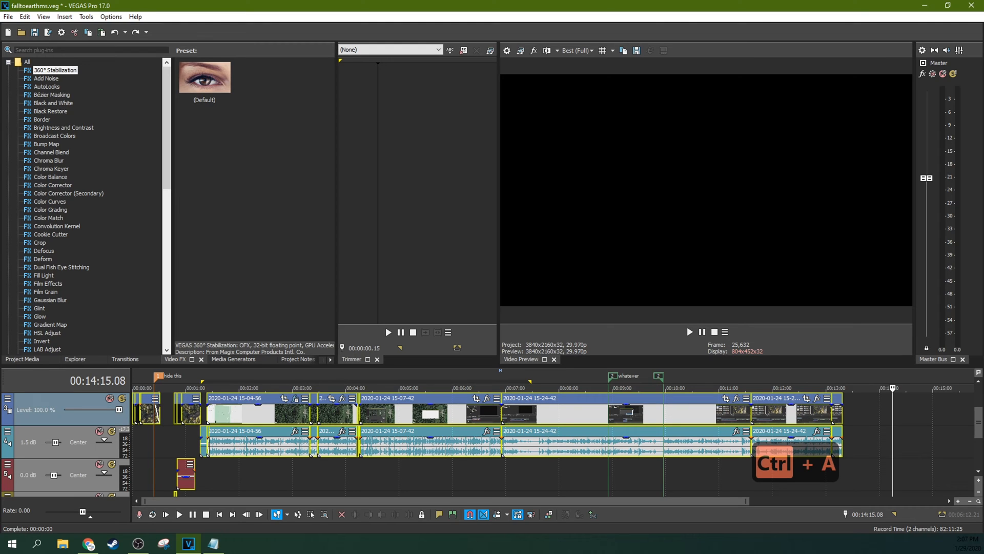
key("ctrl+shift+a")
key("ctrl+shift+s")
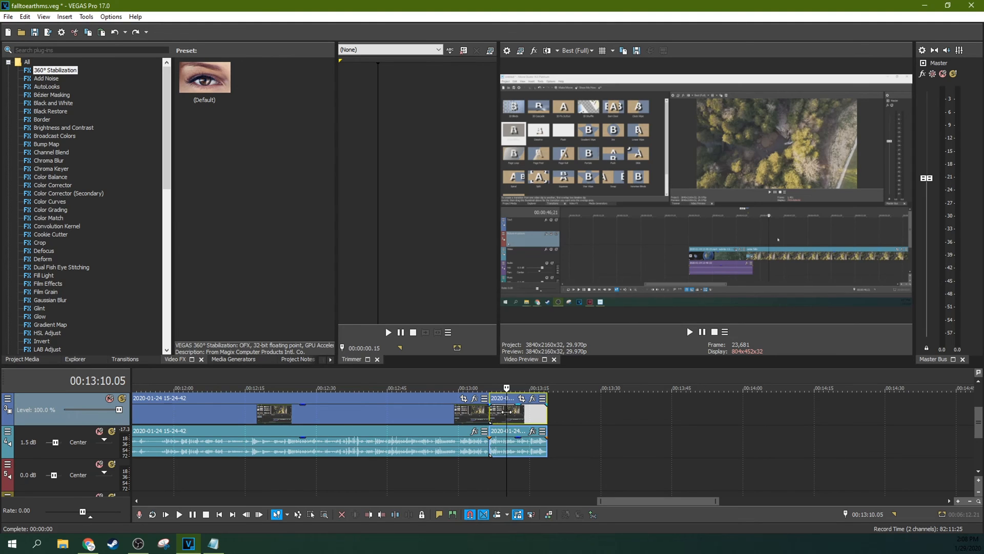
- Move the final short video event up one track and its audio event down one track
key("Delete")
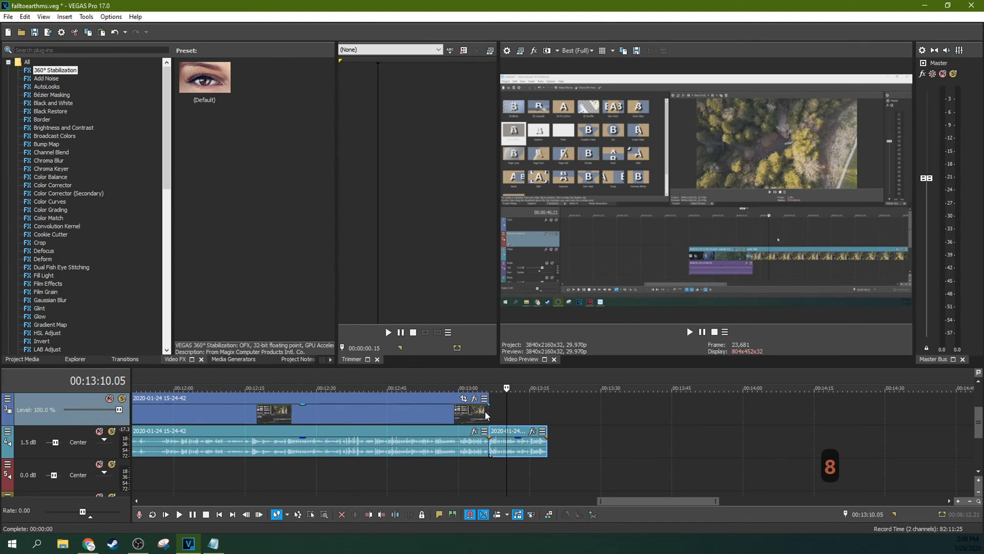
scroll(966, 426, "up", 1)
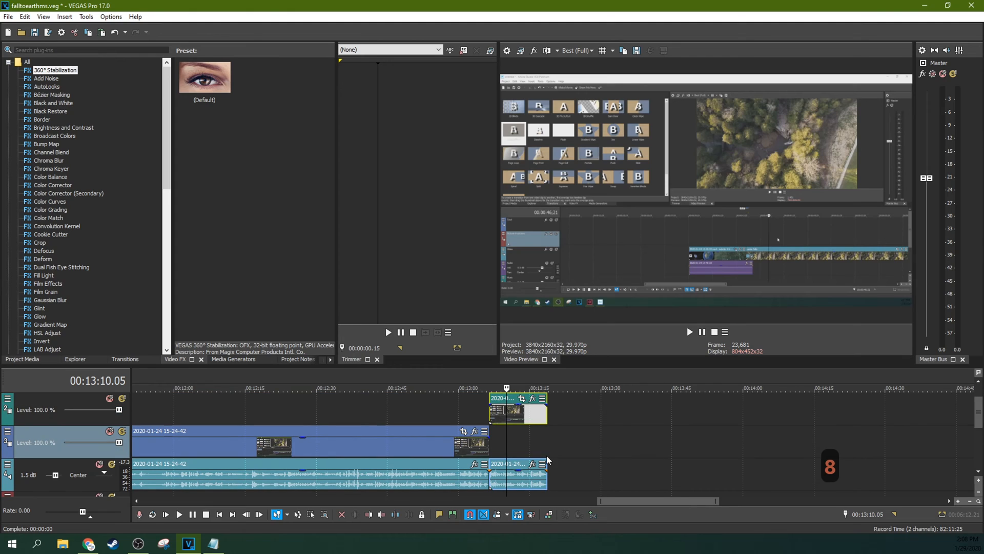
left_click(524, 467)
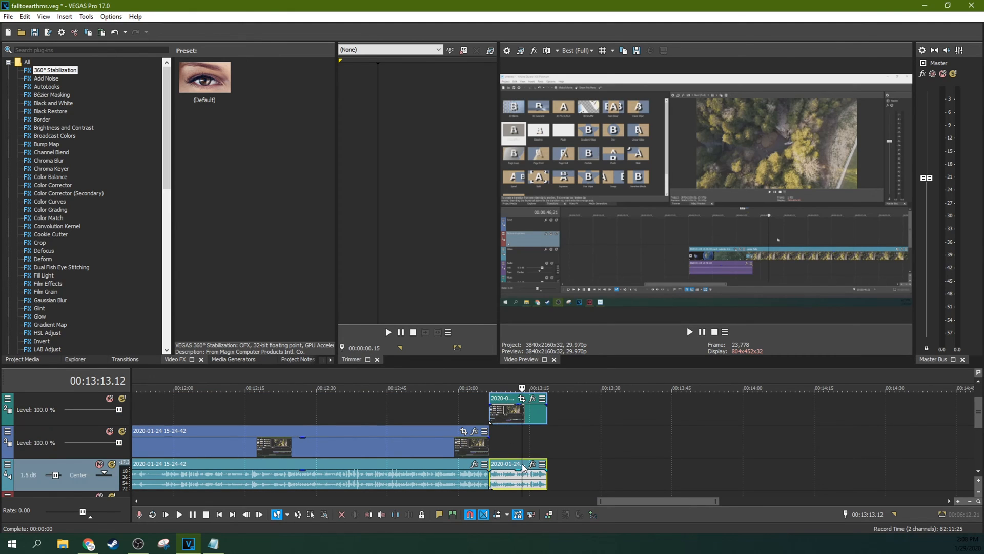
key("2")
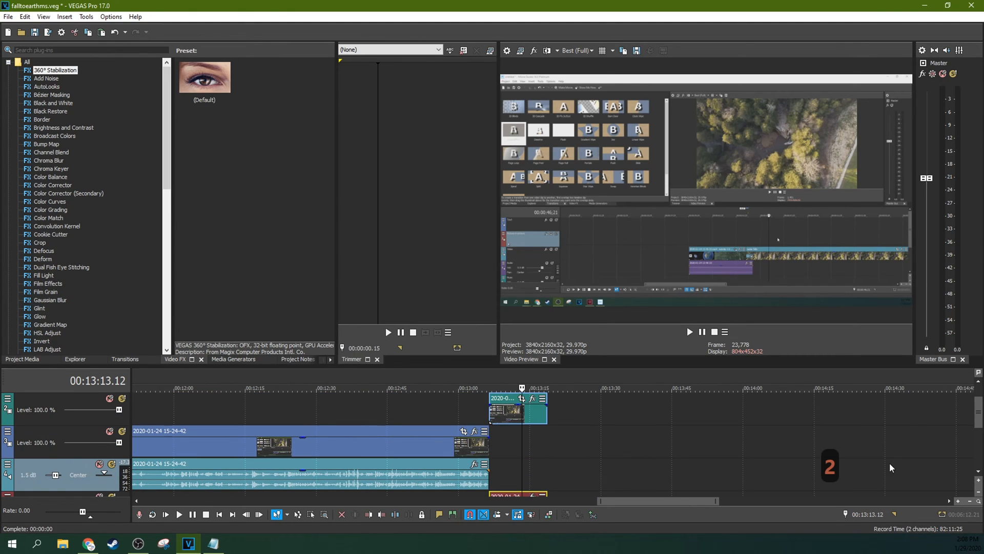
- Undo the track moves and shift the final short video and audio events later on the timeline by 16.19
mouse_move(978, 415)
left_mouse_down()
mouse_move(978, 427)
mouse_move(978, 418)
left_mouse_up()
key("ctrl+z")
left_click_drag(542, 477, 657, 477)
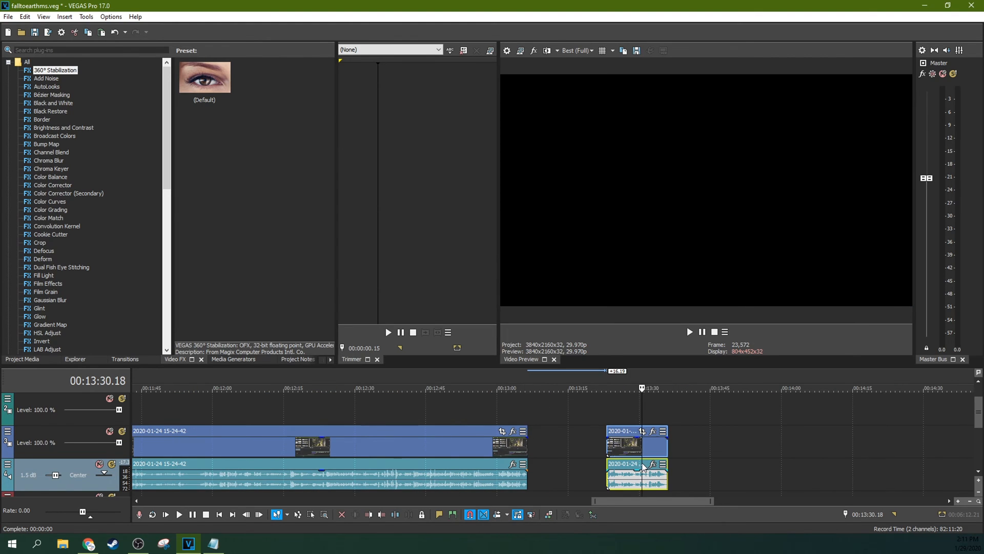
- Try moving the final short audio event down one track with auto ripple on, and undo the move
left_click(643, 466)
left_click(494, 515)
mouse_move(629, 467)
left_mouse_down()
mouse_move(703, 466)
mouse_move(624, 505)
mouse_move(626, 479)
left_mouse_up()
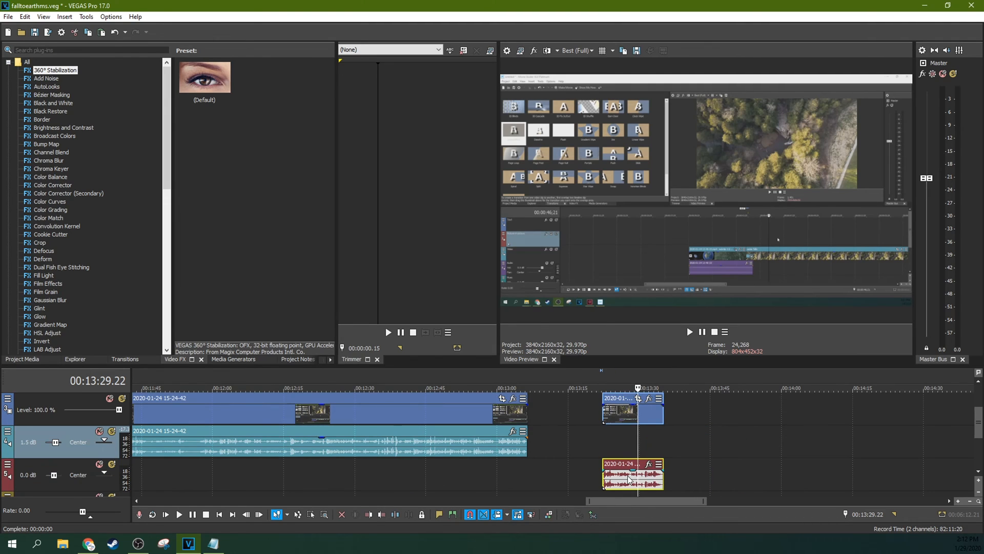
left_click(627, 475)
key("ctrl+z")
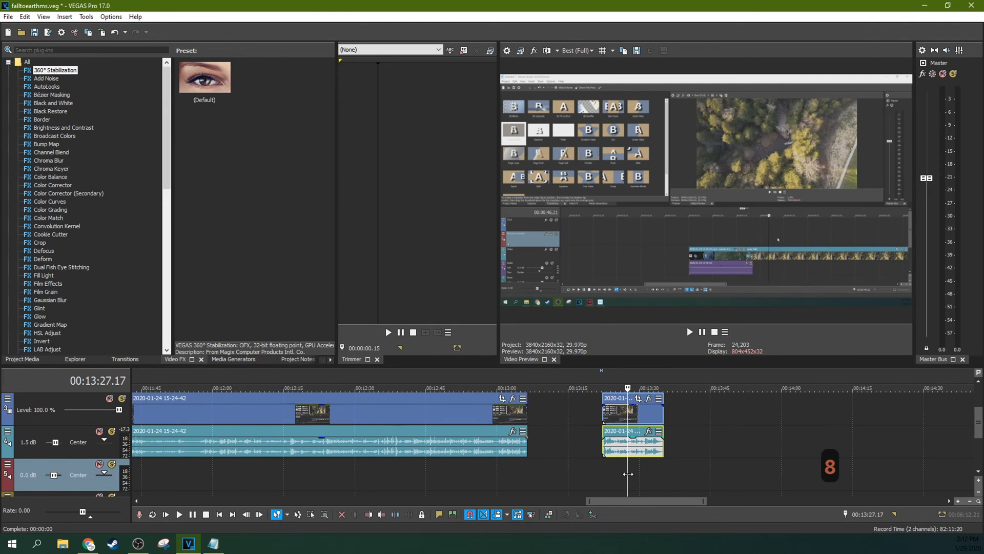
- Select the final short video event and nudge it six frames earlier on the timeline
left_click(628, 418)
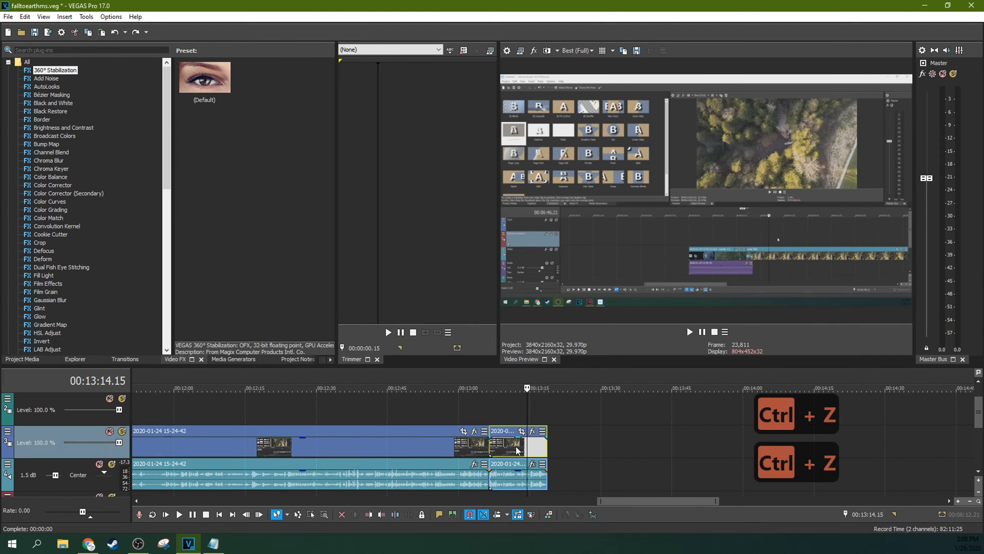
key("1")
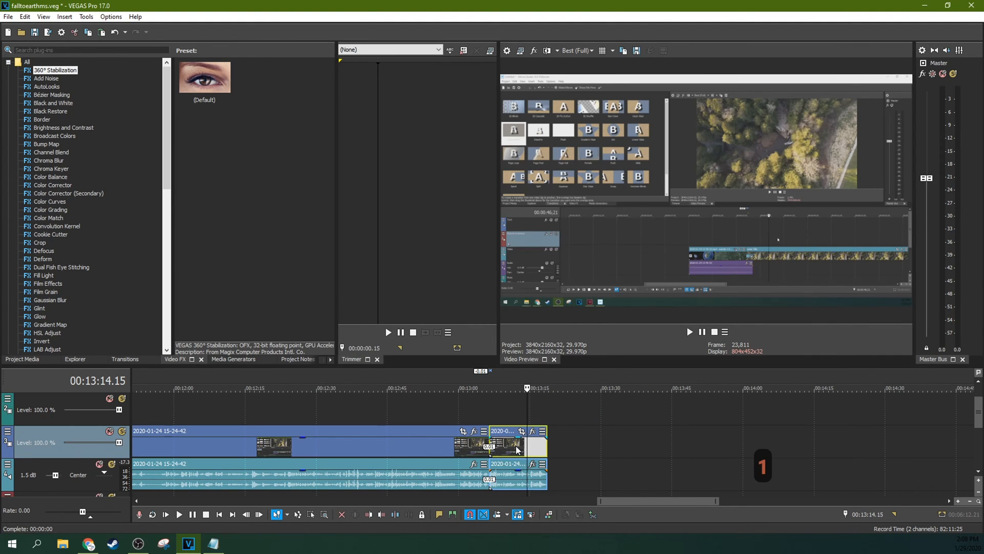
key("1")
key("1")
key("1")
key("1")
key("1")
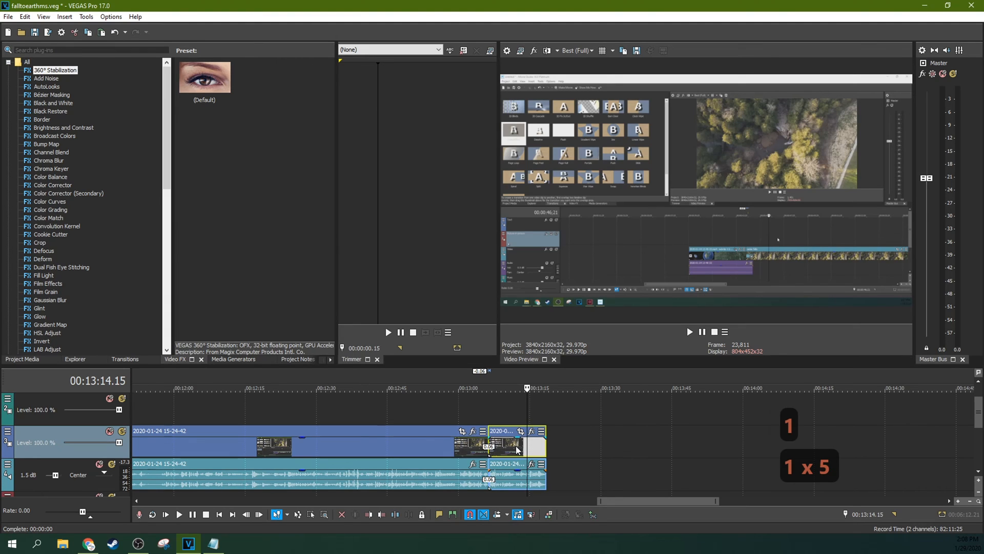
- Nudge the final short event eight frames later, two frames earlier and one frame later
key("3")
key("3")
key("3")
key("3")
key("3")
key("3")
key("3")
key("3")
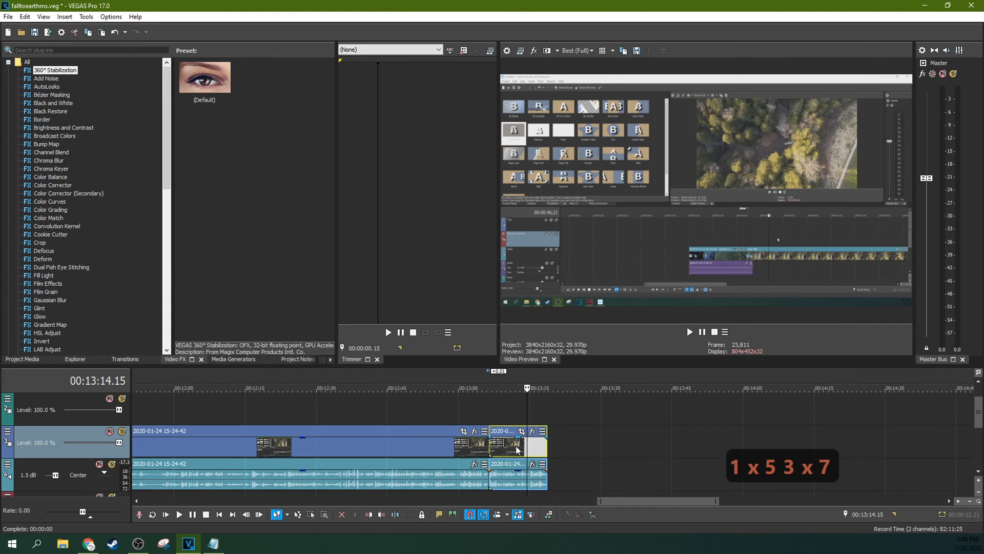
key("1")
key("1")
key("3")
- Nudge the final short event earlier in pixel increments and back later by pixels
key("4")
key("4")
key("4")
key("4")
key("4")
key("4")
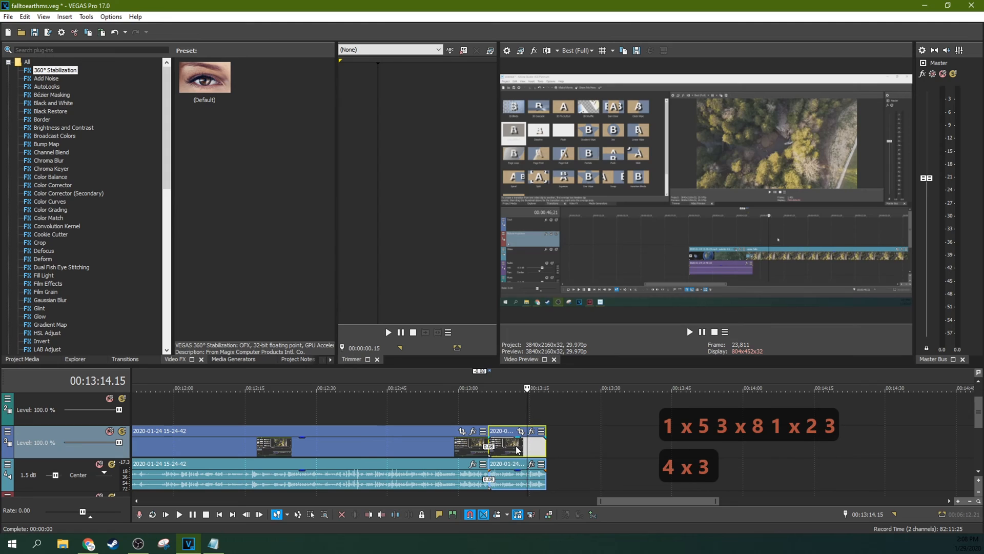
key("6")
key("6")
key("6")
key("6")
key("6")
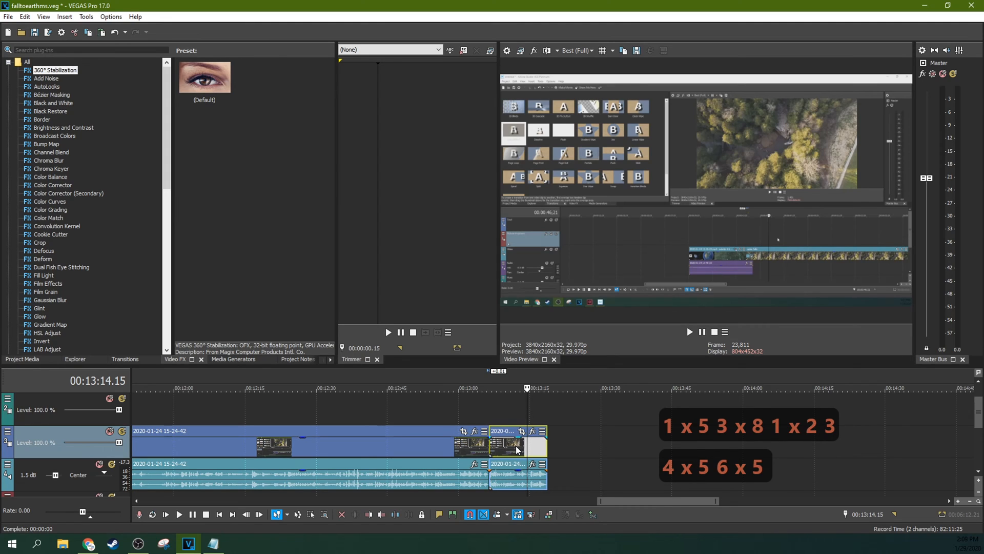
- Nudge the final short event by two pixels earlier, four pixels later and three pixels earlier
key("4")
key("4")
key("6")
key("6")
key("6")
key("6")
key("4")
key("4")
key("4")
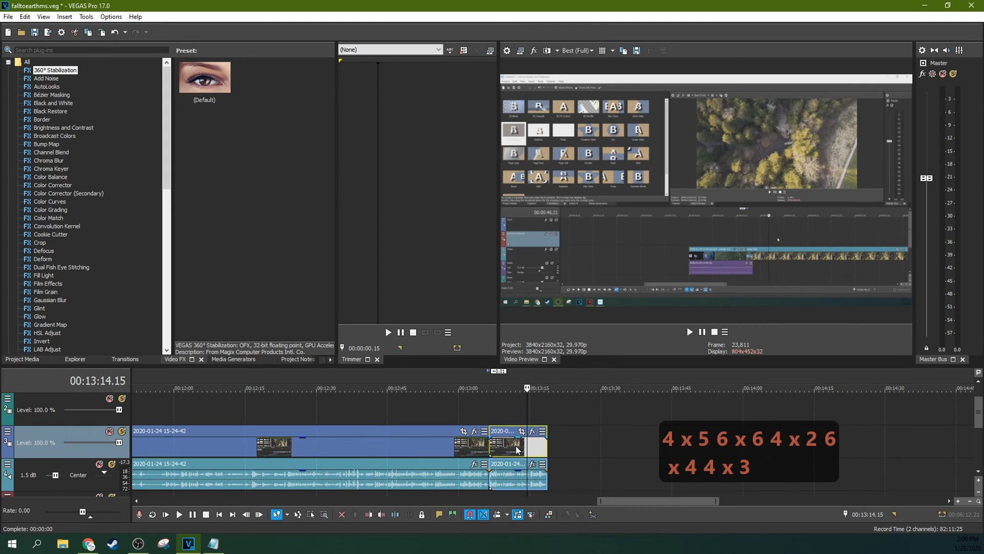
- Select the start edge and the end edge of the final short event alternately
key("7")
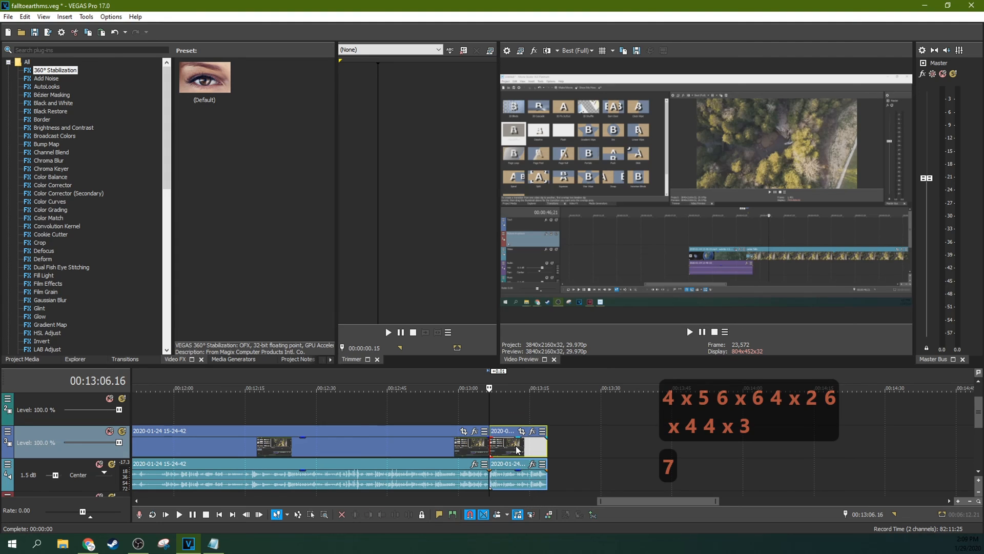
key("9")
key("7")
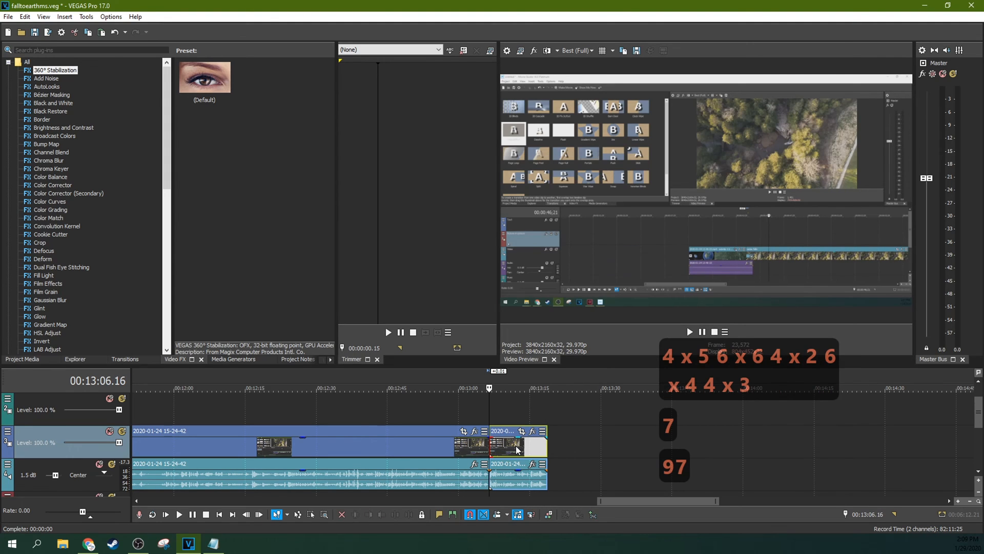
key("9")
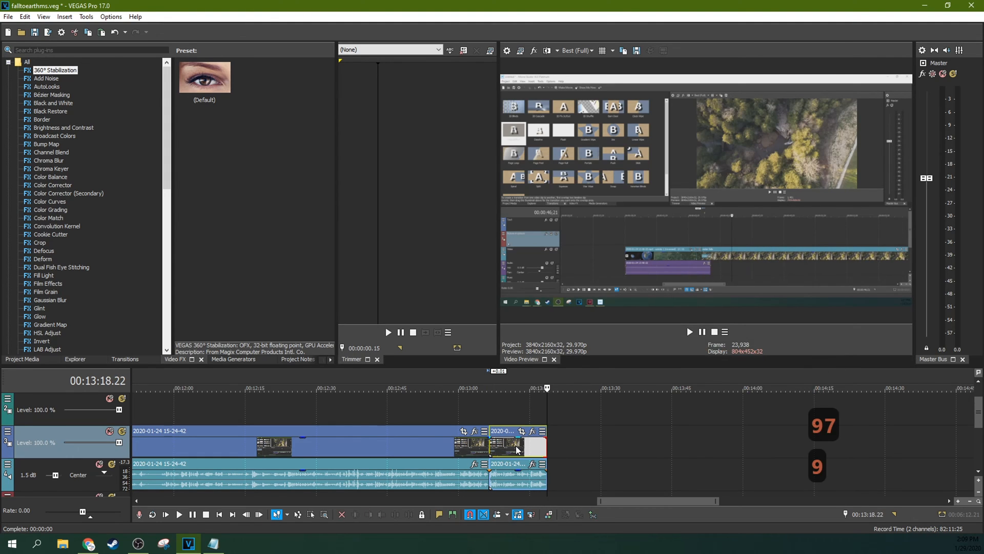
- Slip-trim the end edge of the final short video event to a later point on the timeline
left_click(534, 447)
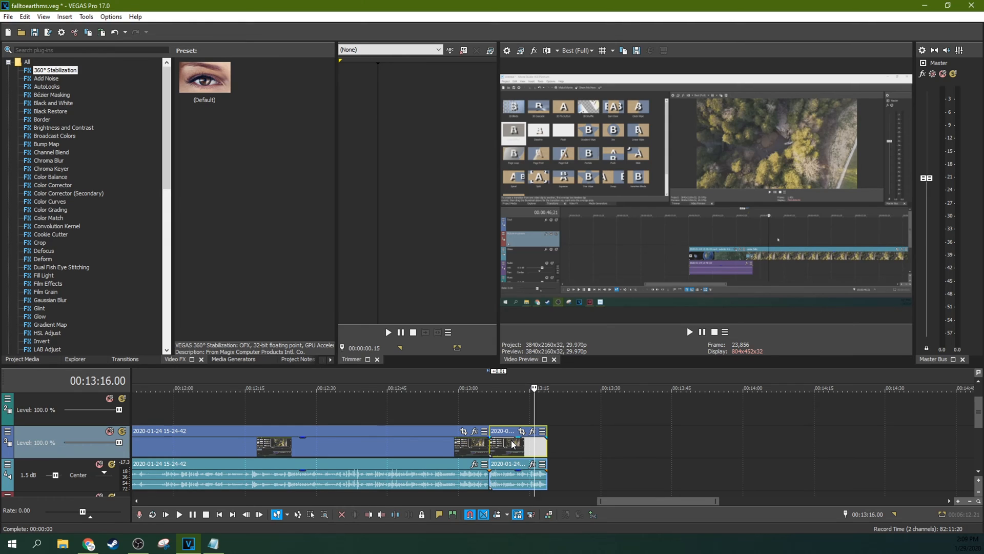
mouse_move(511, 441)
left_mouse_down()
mouse_move(533, 441)
mouse_move(458, 444)
mouse_move(509, 444)
left_mouse_up()
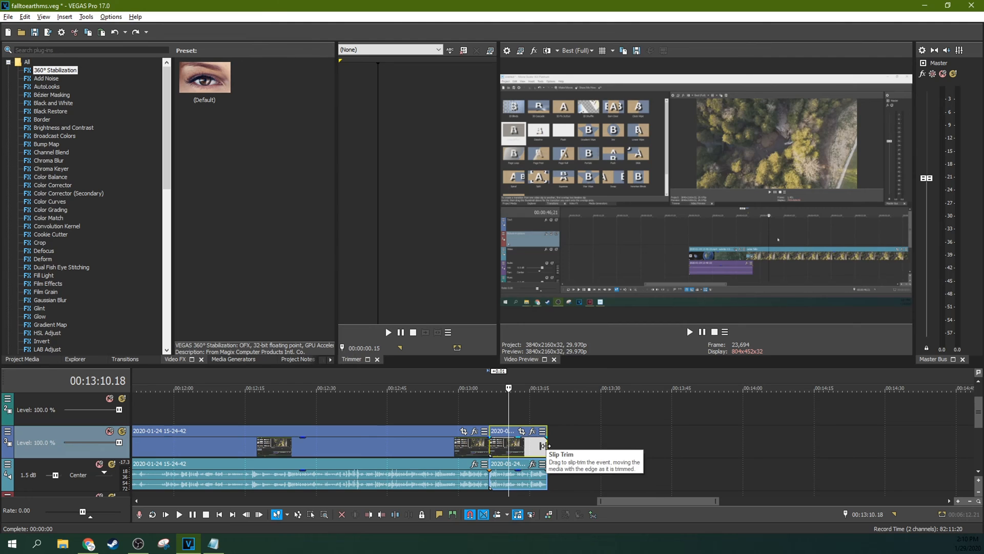
left_click_drag(545, 445, 661, 445)
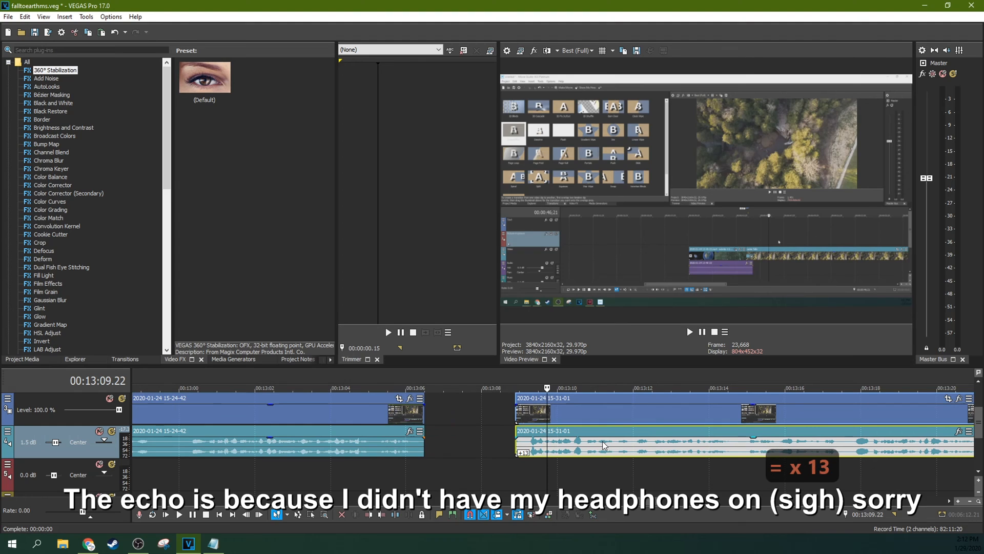
- Preview the pitched-up 15-31-01 audio event and lower its pitch shift to +13
left_click(691, 333)
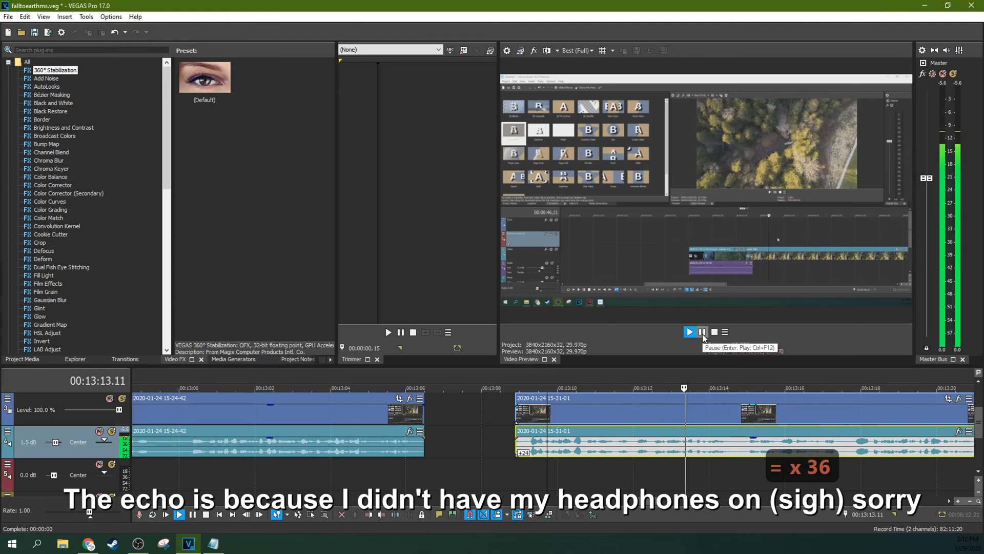
left_click(703, 332)
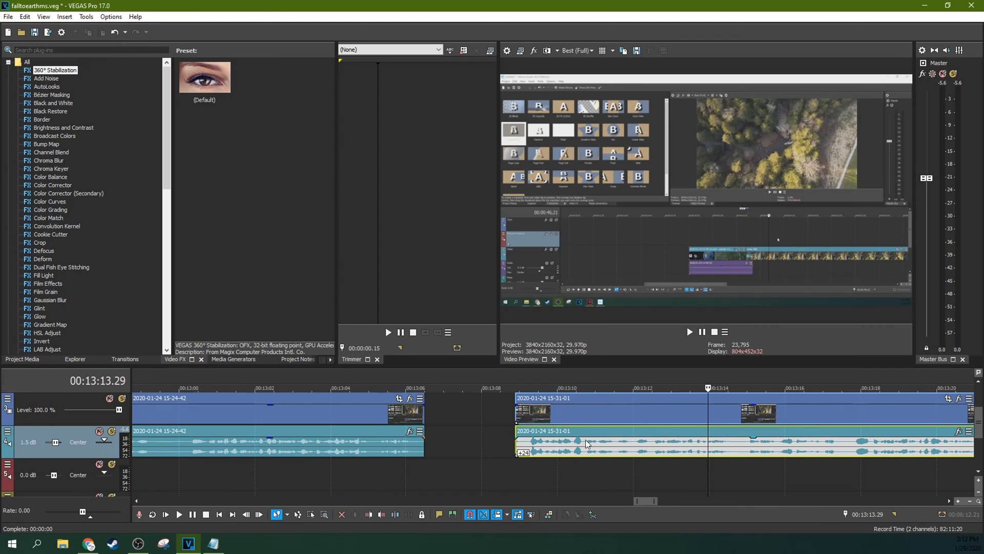
key("minus")
key("minus")
key("minus")
key("minus")
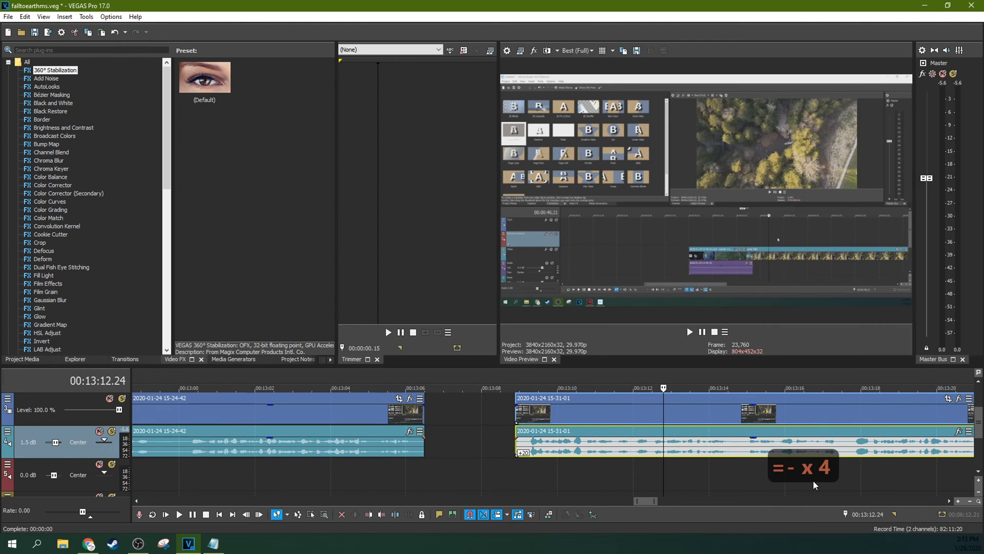
key("minus")
key("minus")
key("minus")
key("minus")
key("minus")
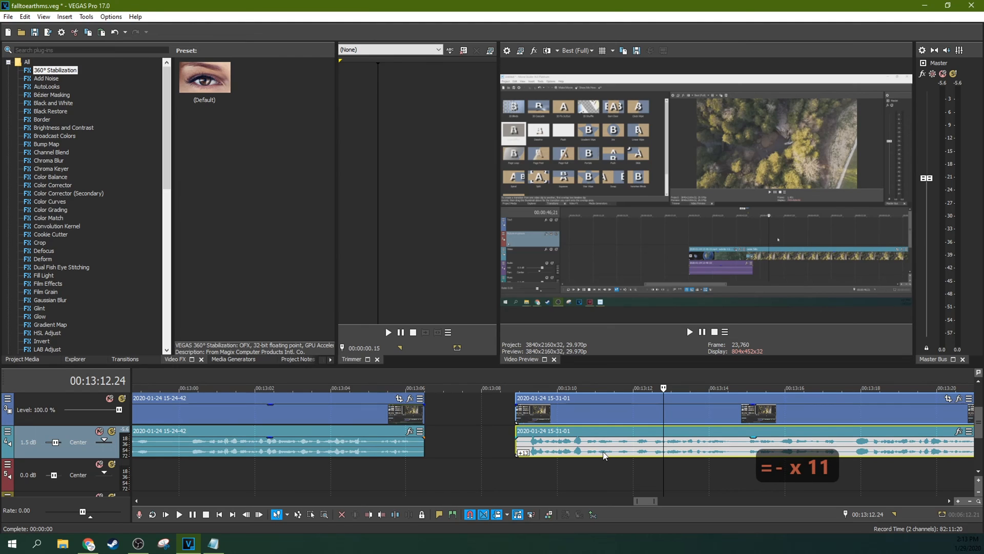
- Shift the 15-31-01 video and audio events slightly later and briefly play the audio
left_click_drag(603, 451, 611, 446)
key("equal")
key("equal")
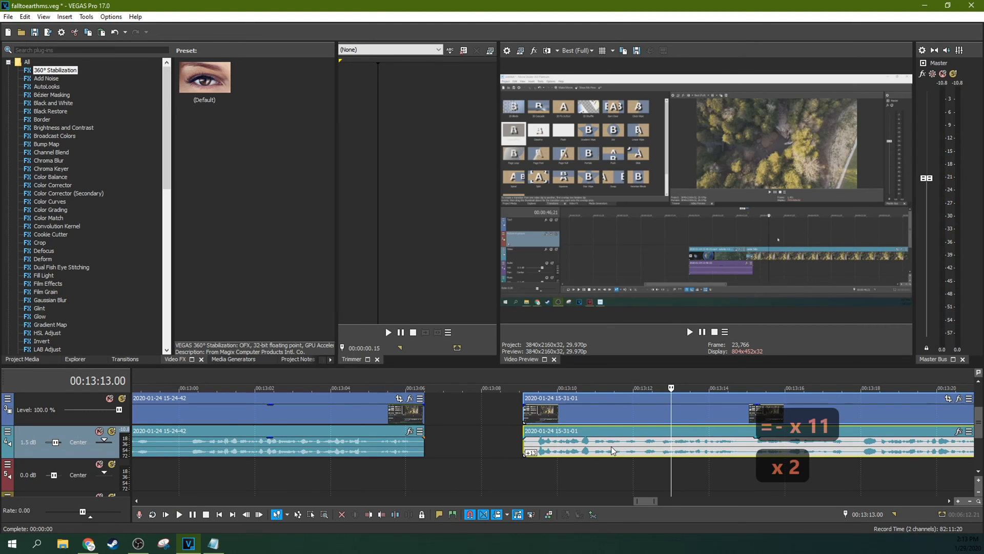
- Lower the pitch shift of the 15-31-01 audio event to +1
key("minus")
key("minus")
key("minus")
key("minus")
key("minus")
key("minus")
key("minus")
key("minus")
key("minus")
key("minus")
key("minus")
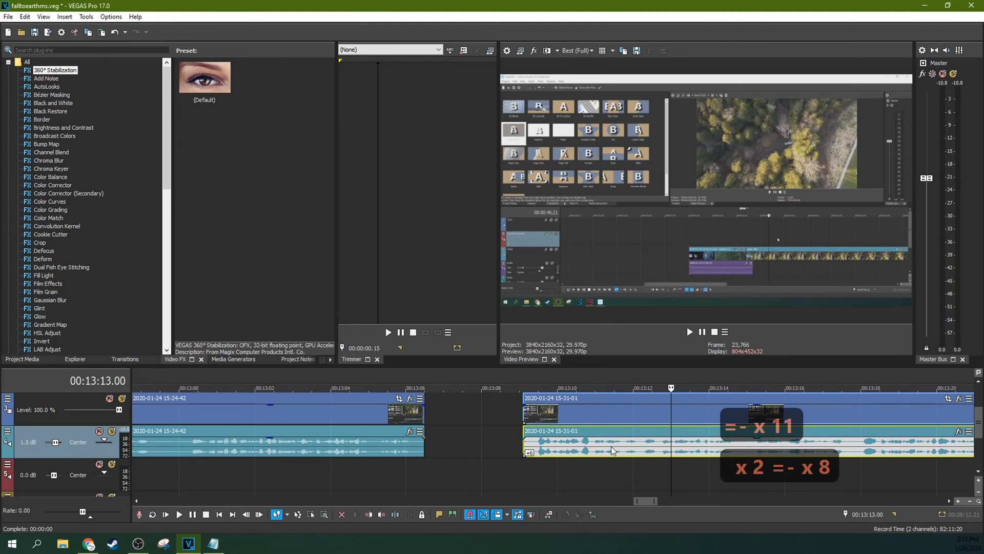
key("minus")
key("minus")
- Place the cursor near 00:13:11 in the 15-31-01 audio event and preview its sound
left_click(611, 446)
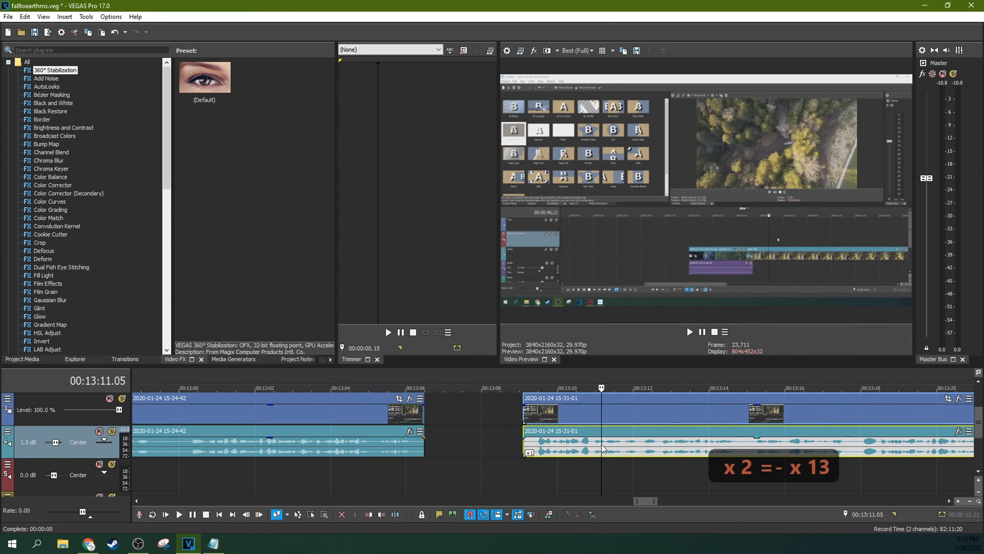
key("space")
key("space")
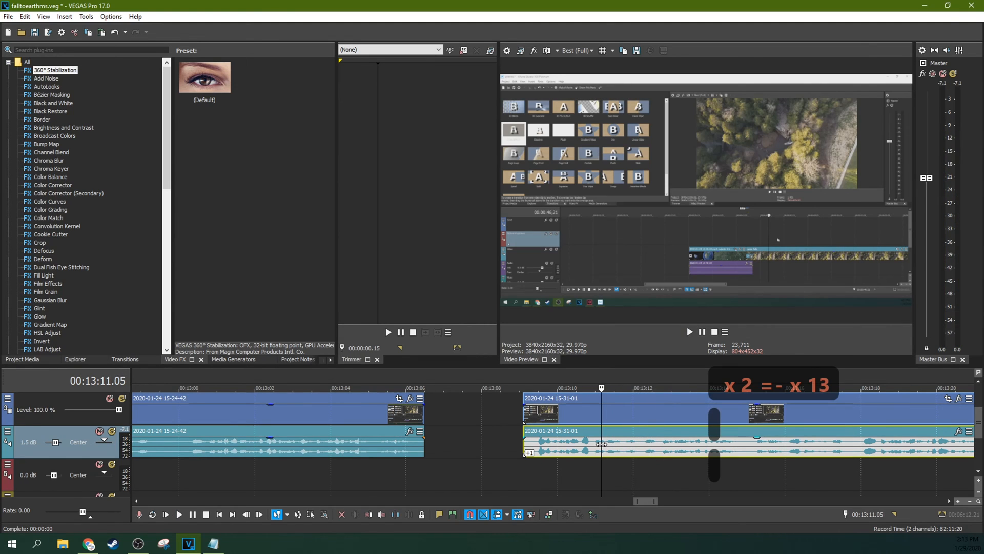
key("space")
key("space")
- Return the 15-31-01 audio event to its original pitch and play it back briefly
key("equal")
key("minus")
key("equal")
key("minus")
left_click(690, 332)
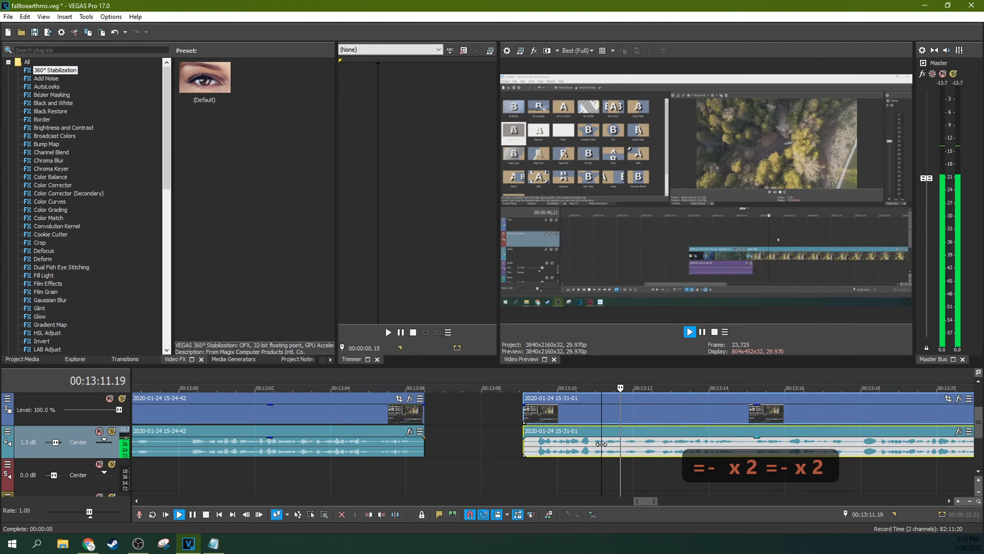
left_click(703, 332)
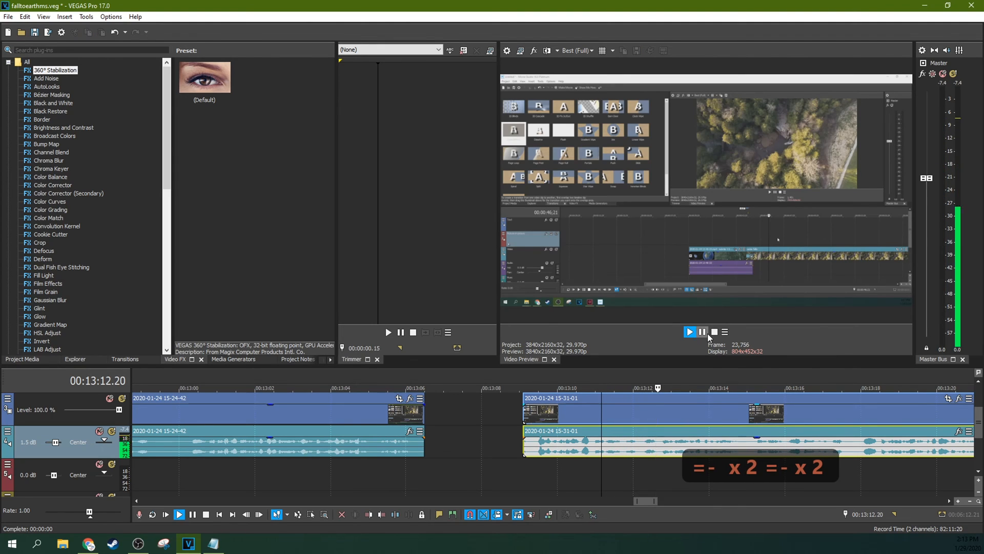
- Raise the 15-31-01 audio event's pitch two octaves to +24, preview it, and lower it by two octaves
left_click(608, 440)
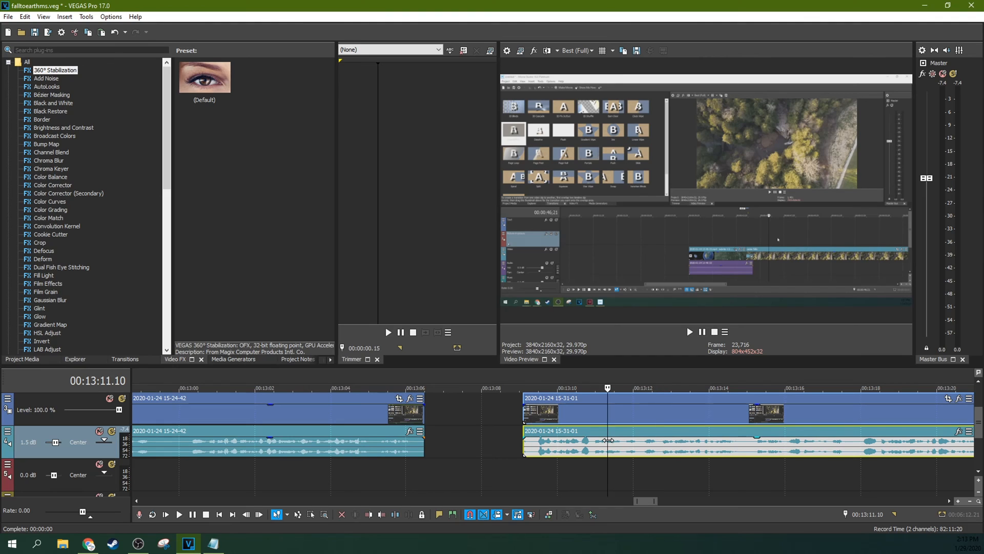
key("plus")
key("plus")
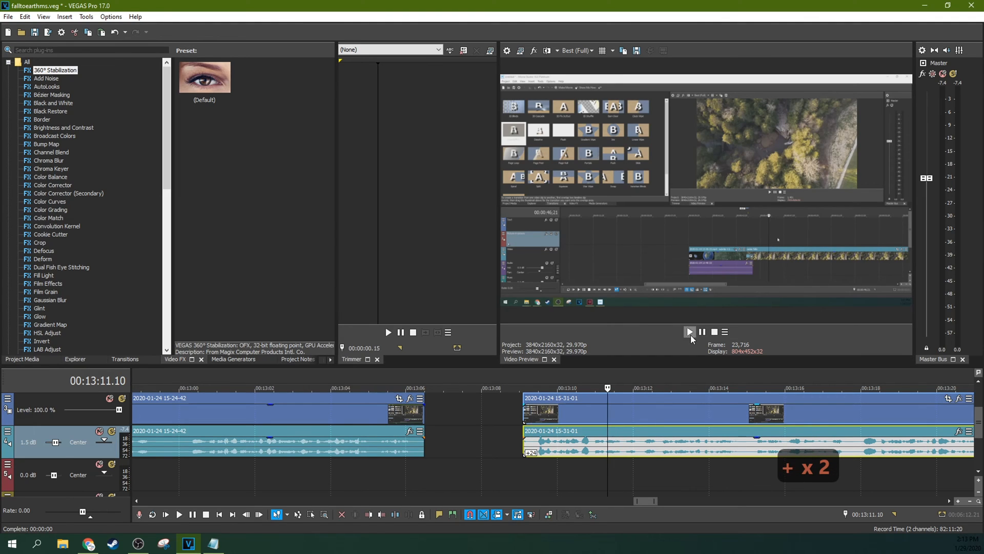
left_click(689, 332)
left_click(702, 332)
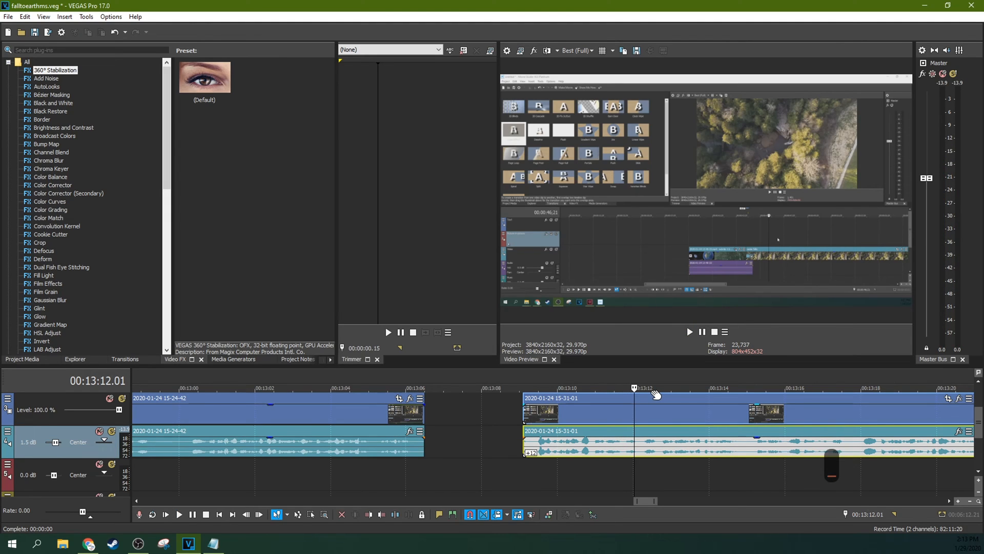
key("minus")
key("minus")
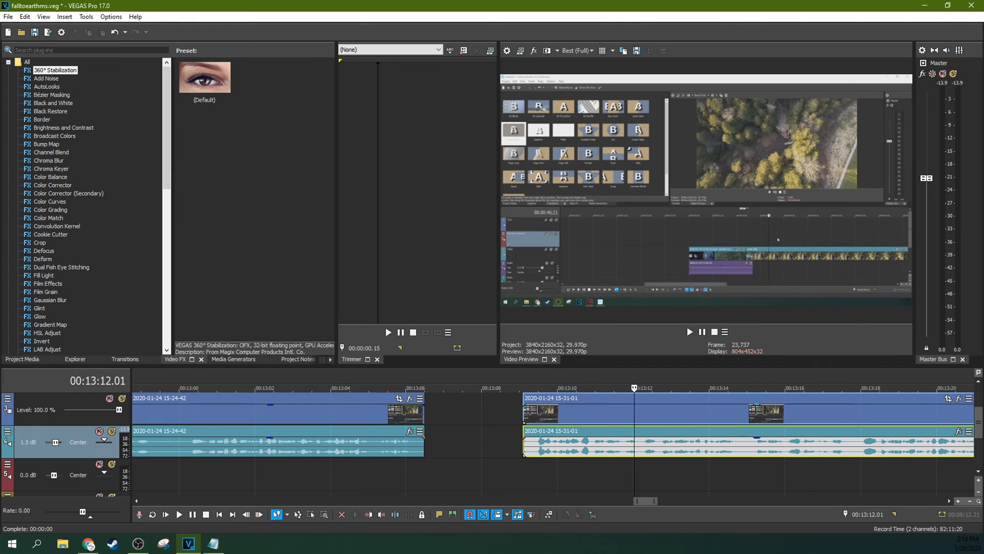
- Raise the 15-31-01 audio event's pitch to +8 in semitone steps and reset the pitch shift
left_click(725, 449)
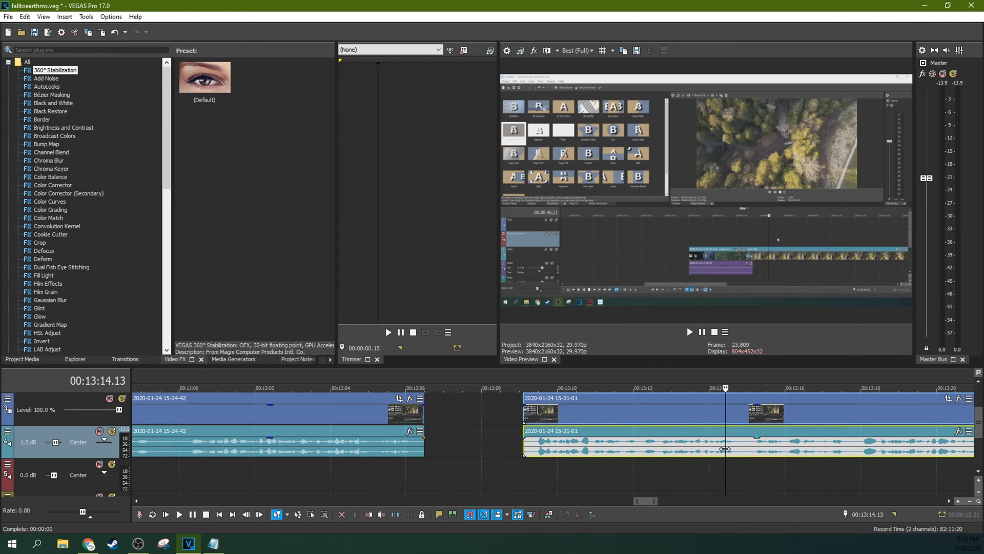
key("equal")
key("equal")
key("equal")
key("equal")
key("equal")
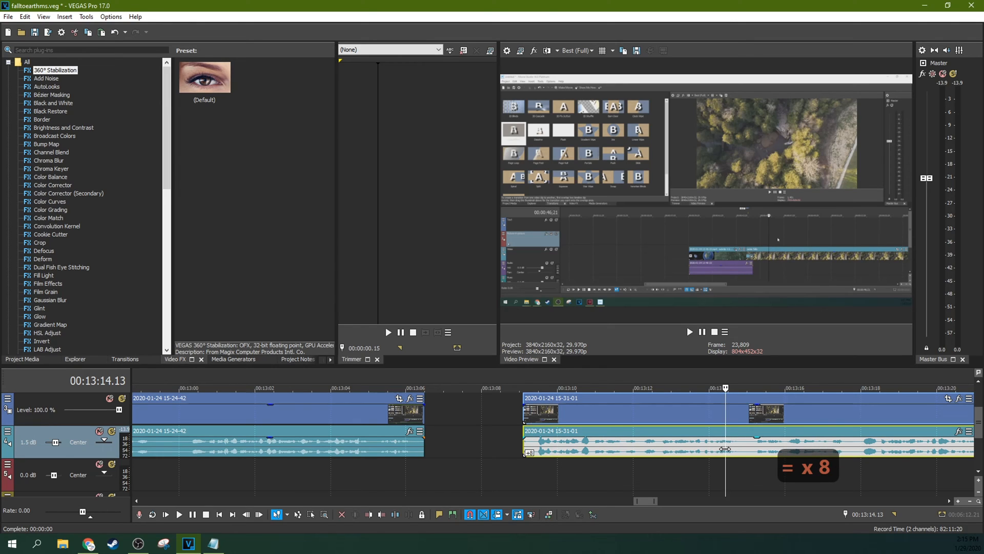
key("ctrl+shift+equal")
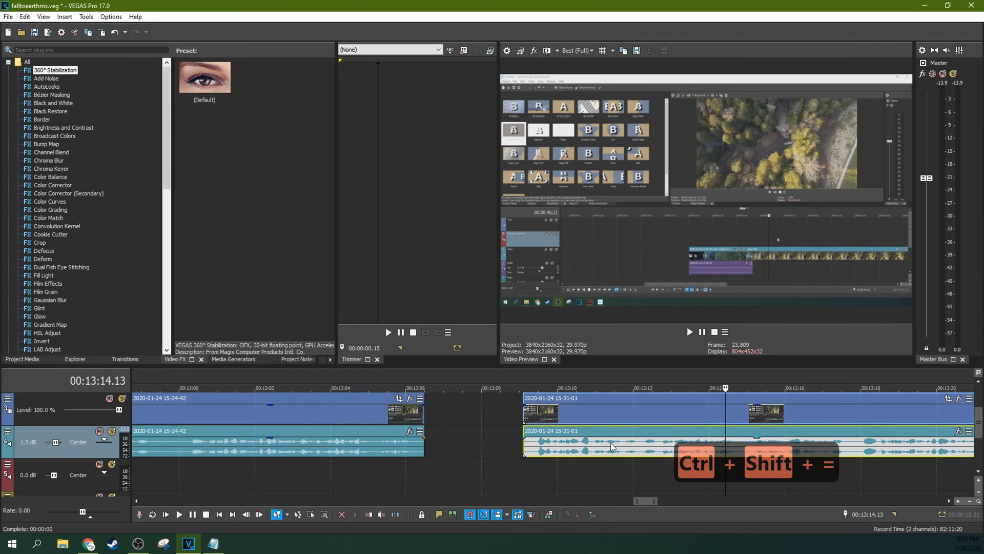
- Toggle auto ripple and undo the rippled edit at the boundary between the 15-24-42 and 15-31-01 events
key("ctrl+l")
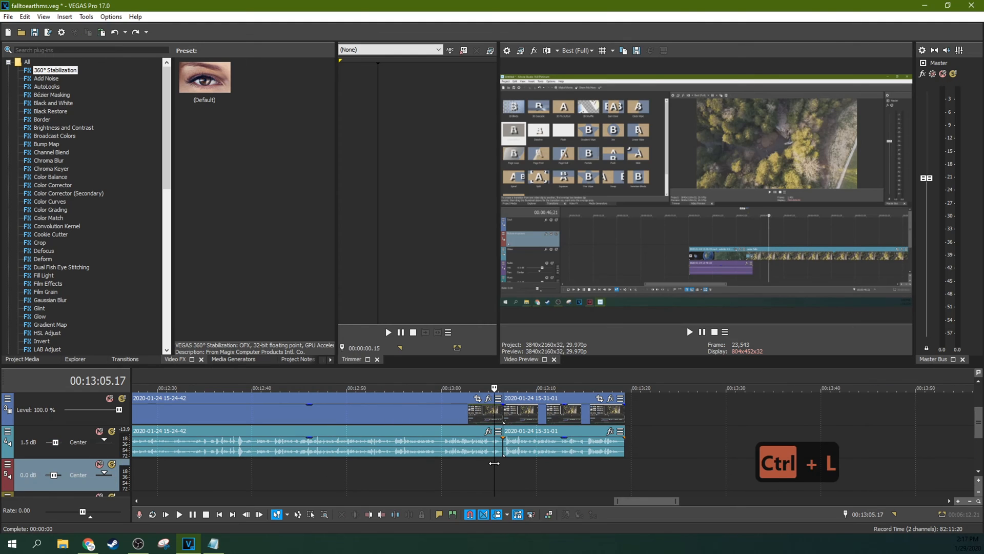
key("ctrl+z")
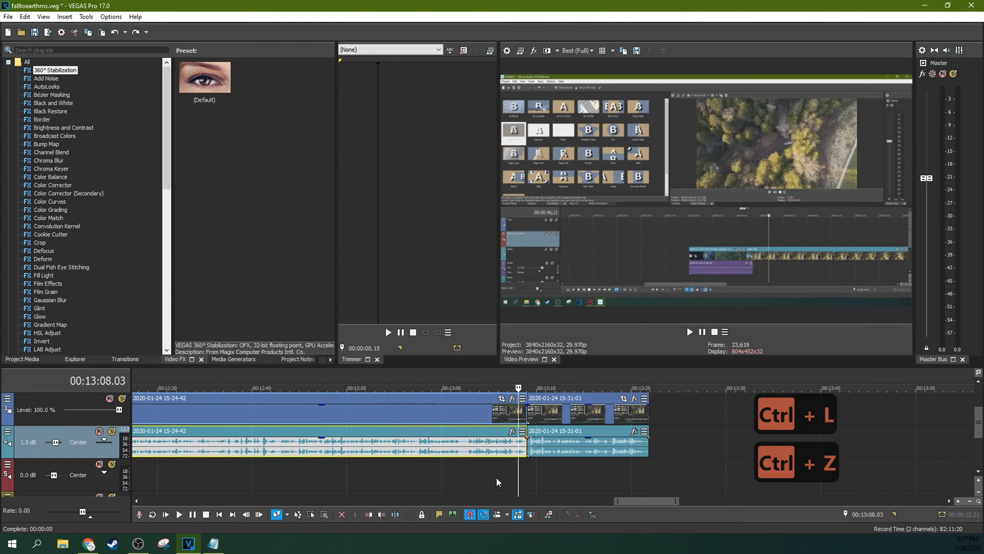
left_click(524, 452)
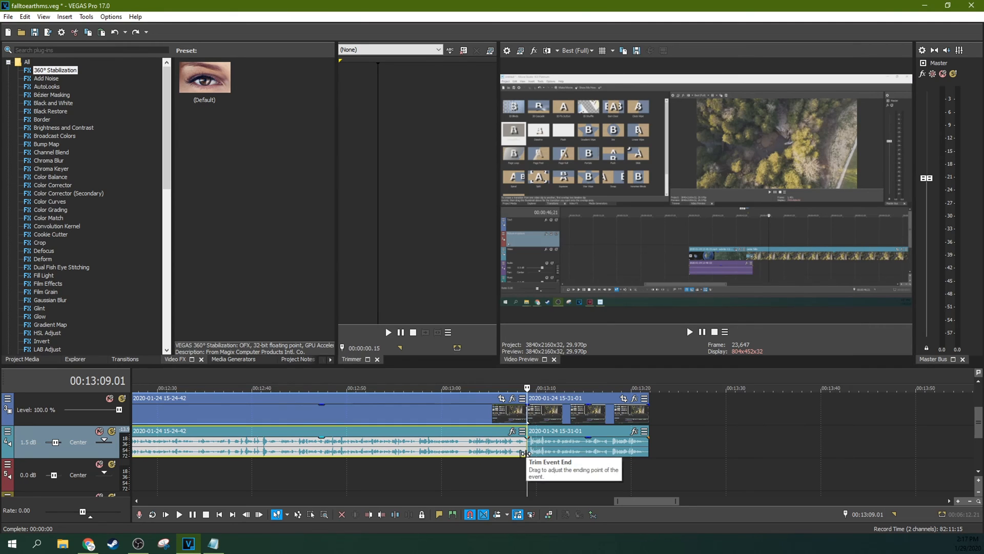
- Place the cursor at 00:13:05.09 and toggle timeline snapping off and on
left_click(481, 515)
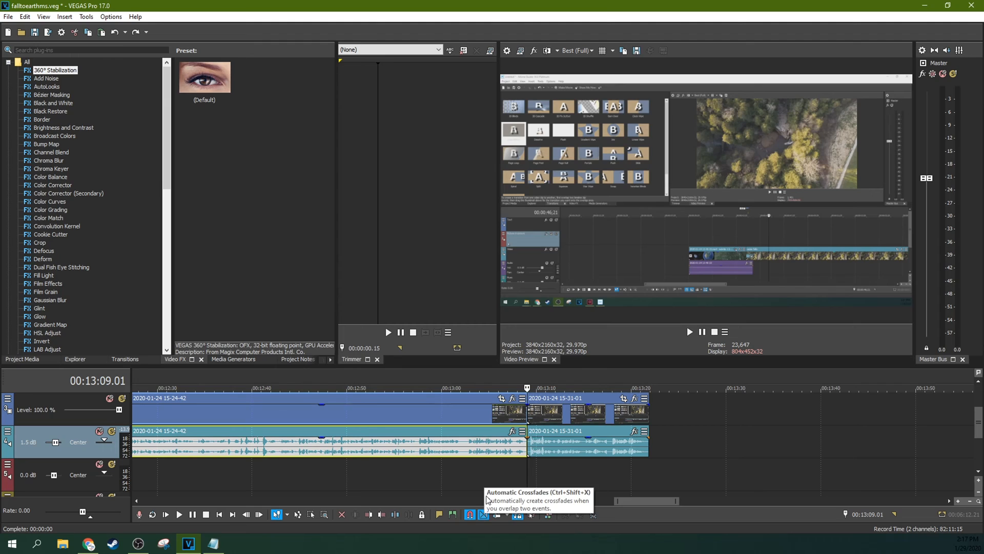
left_click(491, 463)
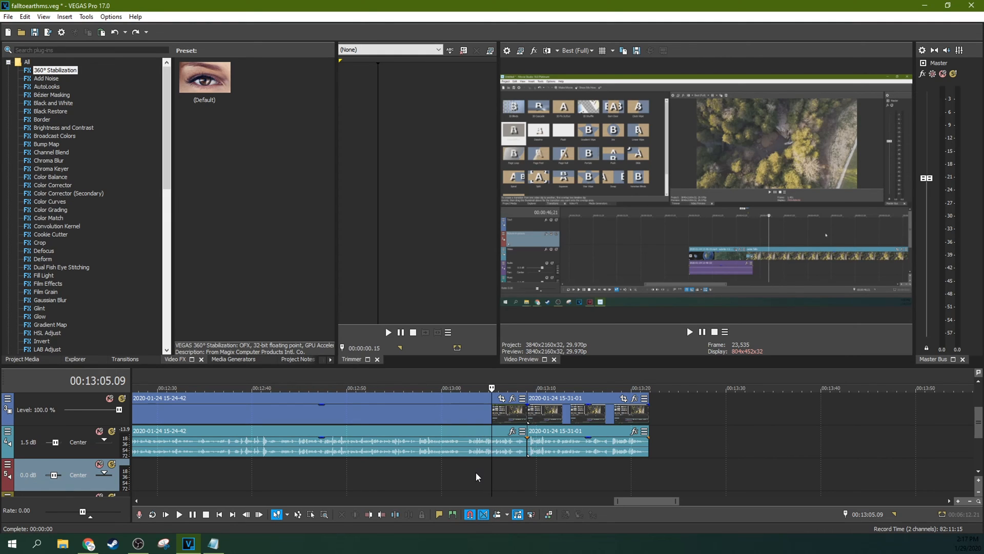
key("F8")
key("F8")
key("F8")
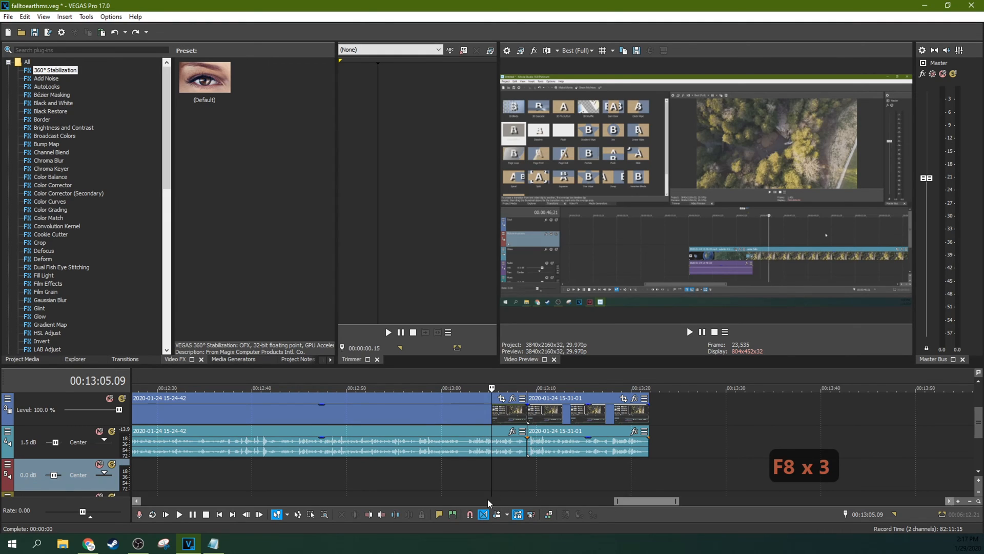
- Open the color grading workspace for the 15-31-01 event and close it
left_click(558, 451)
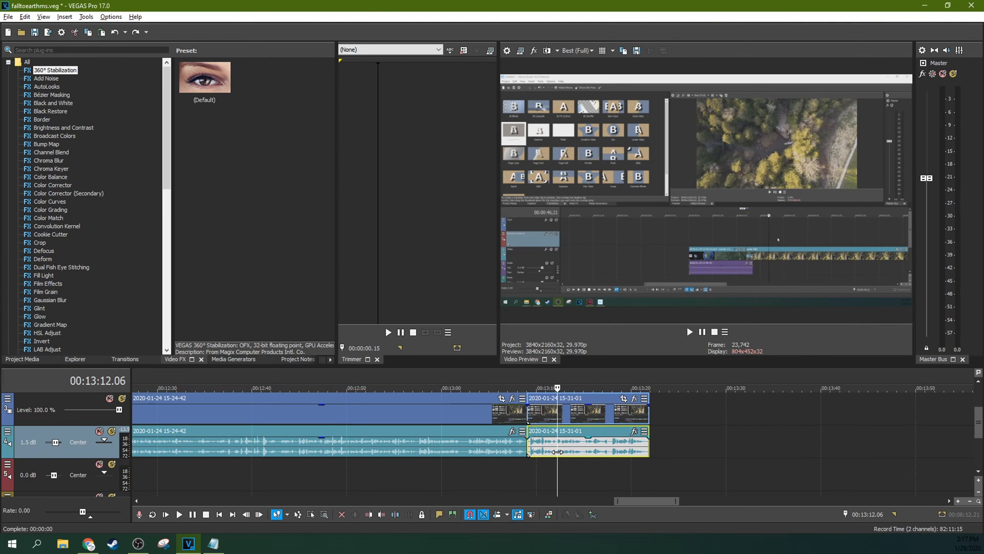
key("alt+g")
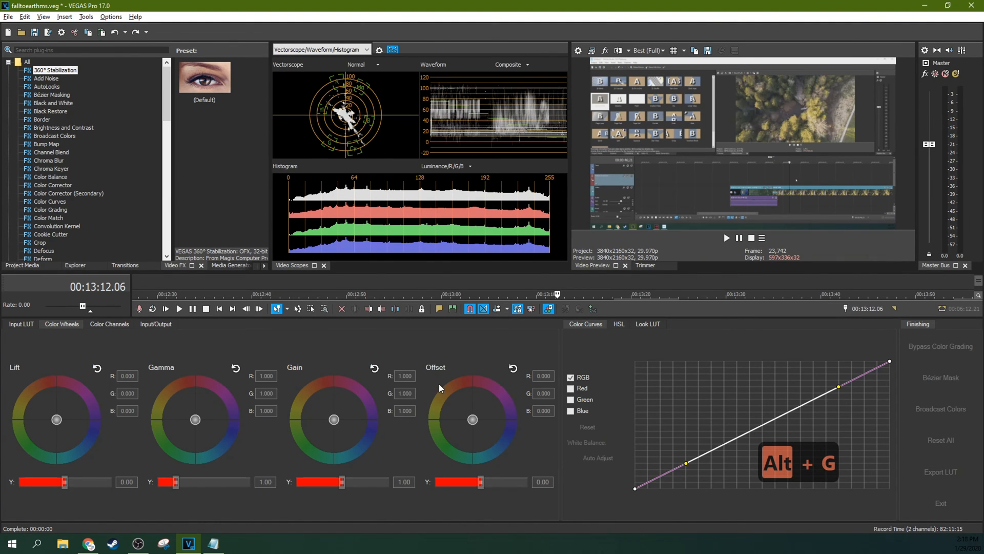
key("alt+g")
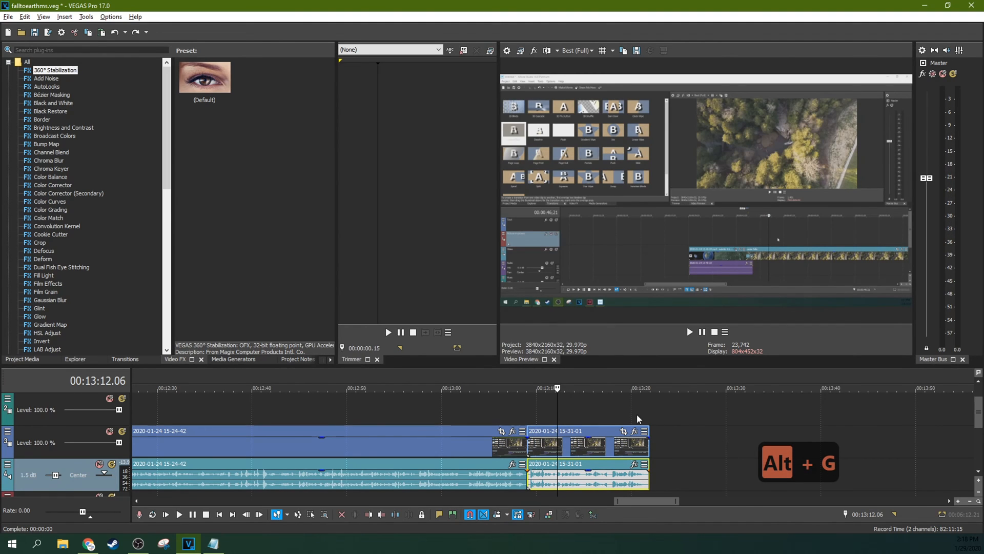
- Open the 15-31-01 audio event in the external editor Audacity, dismiss the welcome message and close the editor
left_click(560, 485)
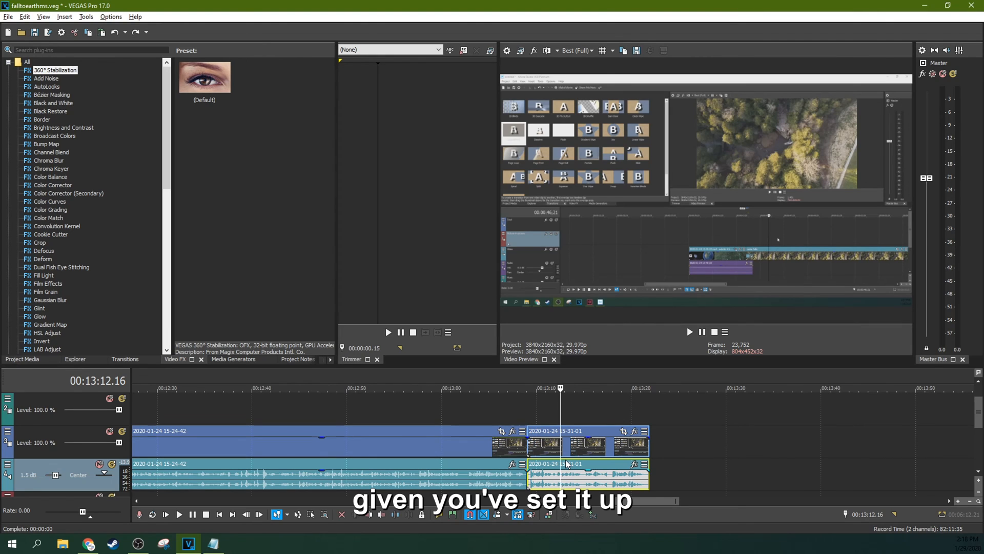
key("ctrl+e")
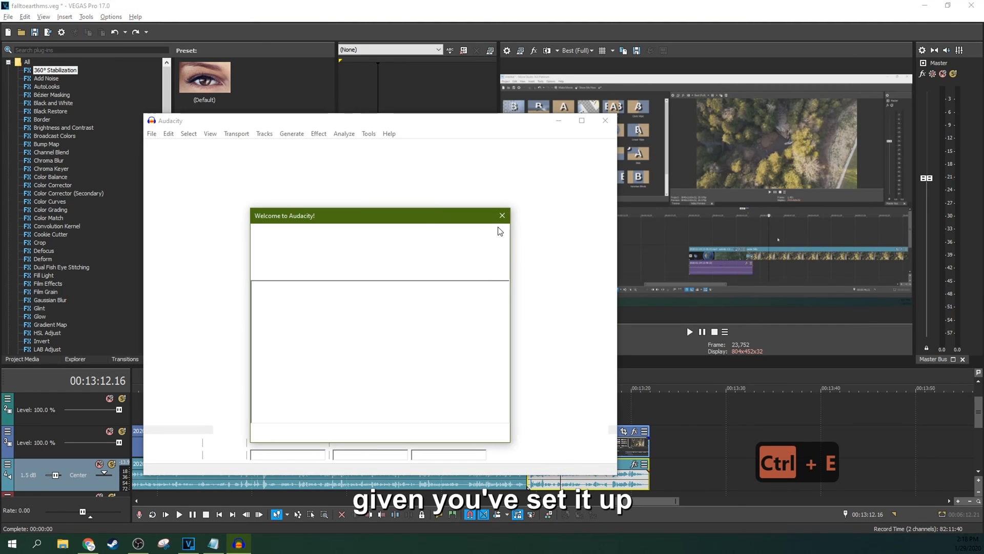
left_click(502, 215)
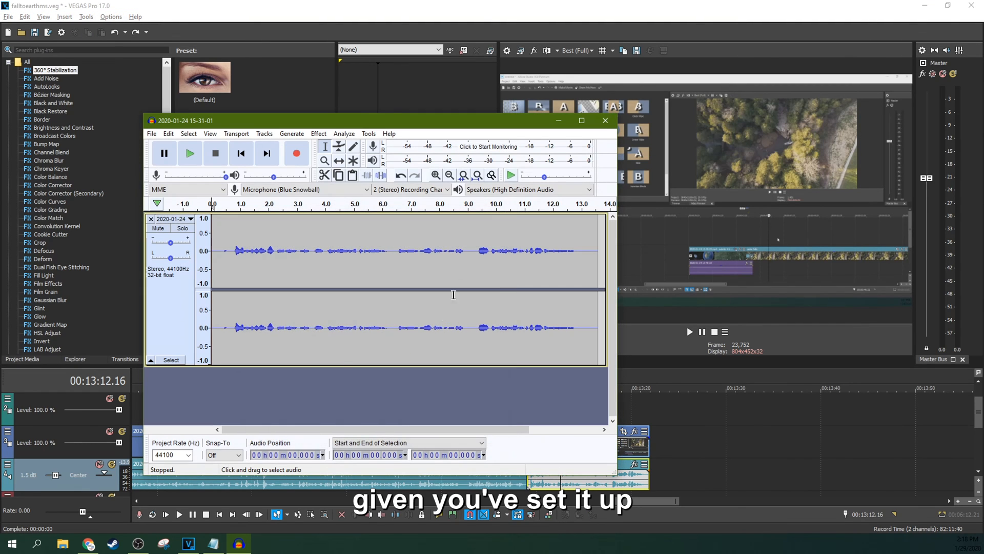
left_click(606, 121)
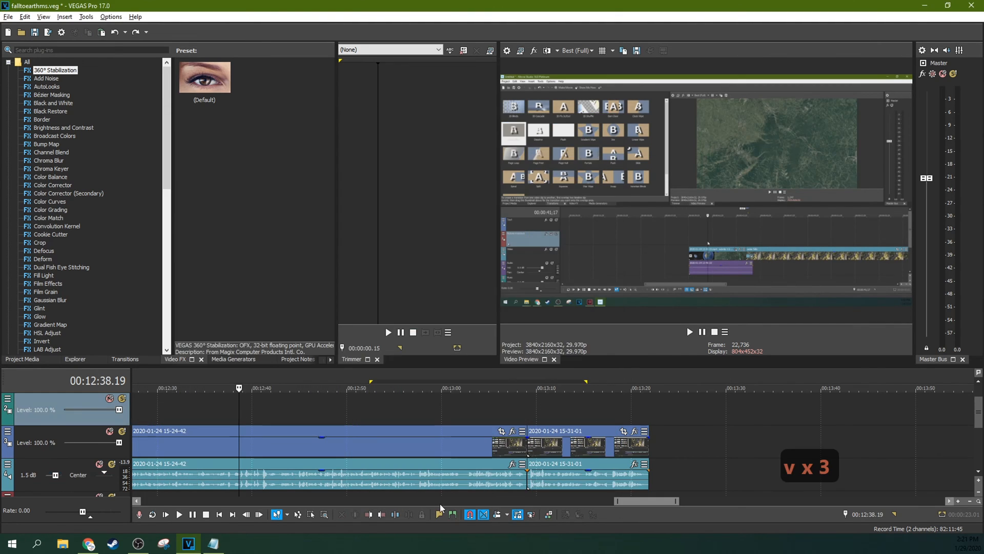
- Toggle the volume envelopes on the audio tracks on and off
key("v")
key("v")
key("v")
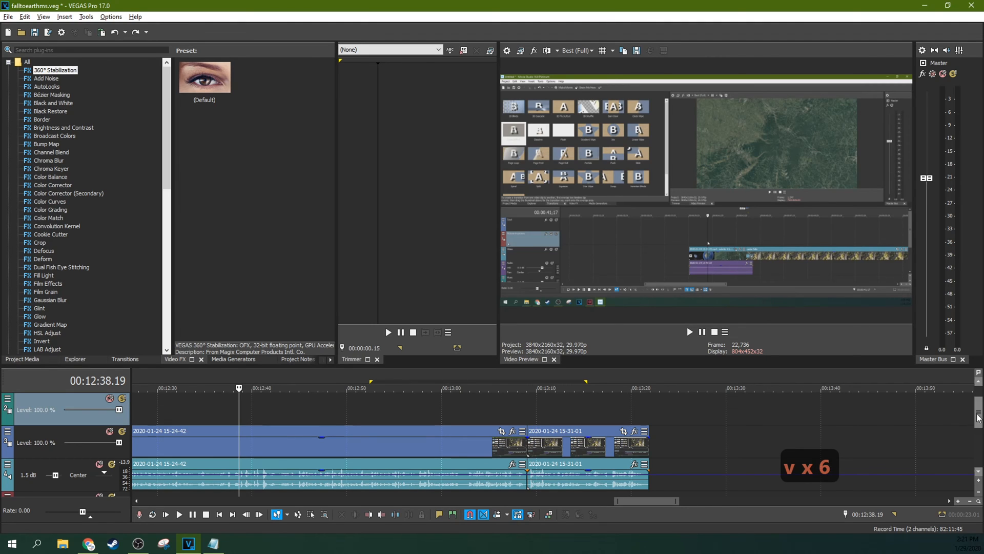
mouse_move(977, 417)
left_mouse_down()
mouse_move(978, 438)
mouse_move(978, 427)
left_mouse_up()
key("v")
key("v")
key("v")
- Toggle the panning envelopes on the audio tracks on and off
key("p")
key("p")
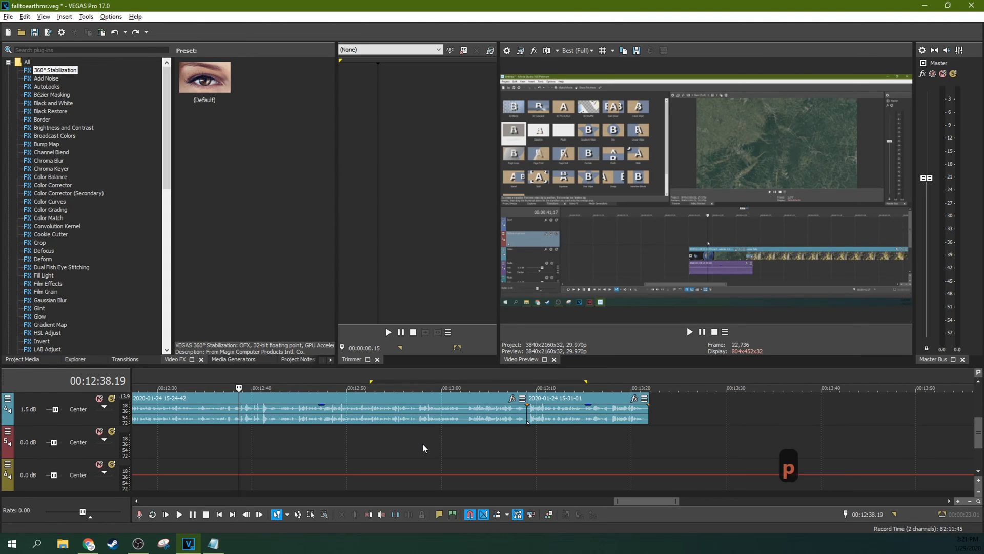
key("p")
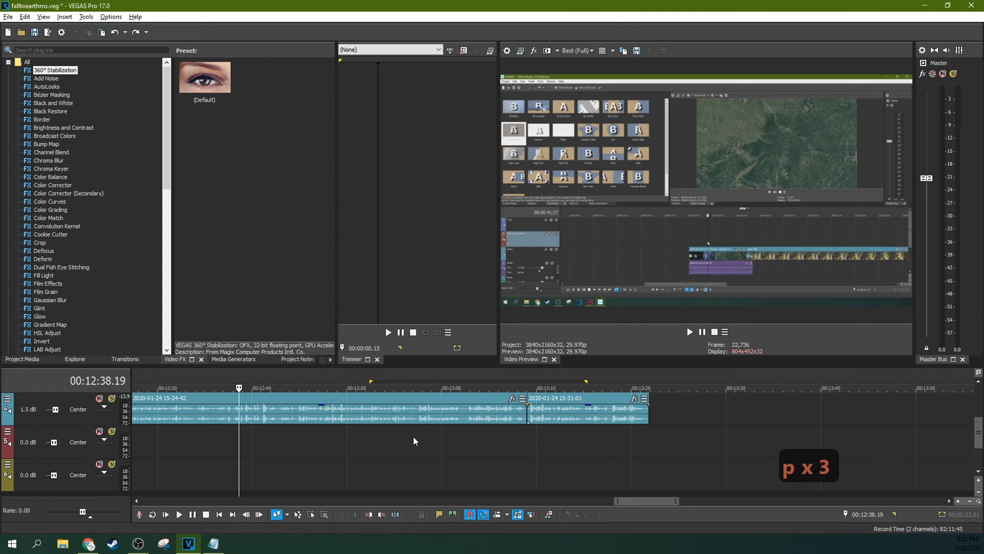
- Open the properties for a command marker at 00:12:59.28, examine the command types, parameter, comment and template options, and discard it
left_click(440, 410)
key("c")
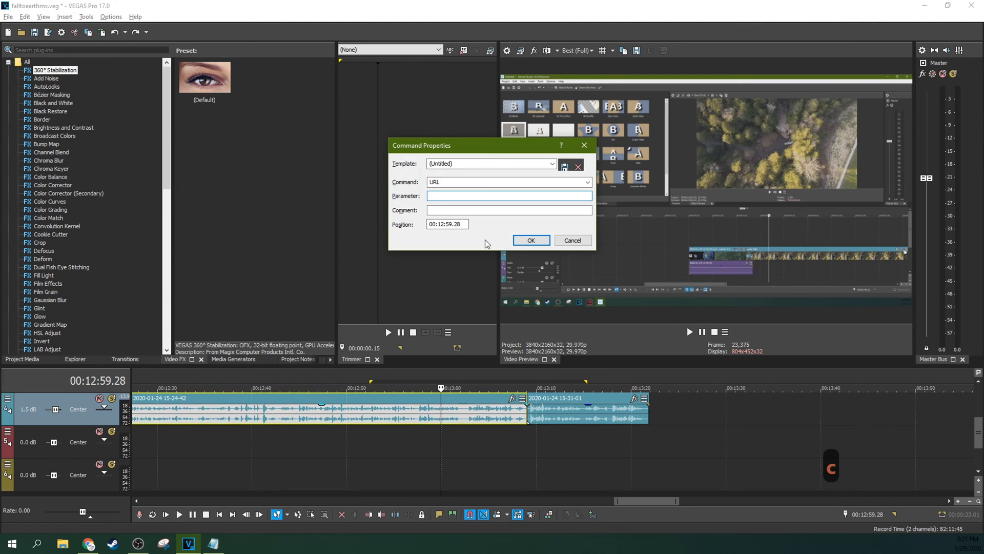
left_click(492, 186)
left_click(587, 184)
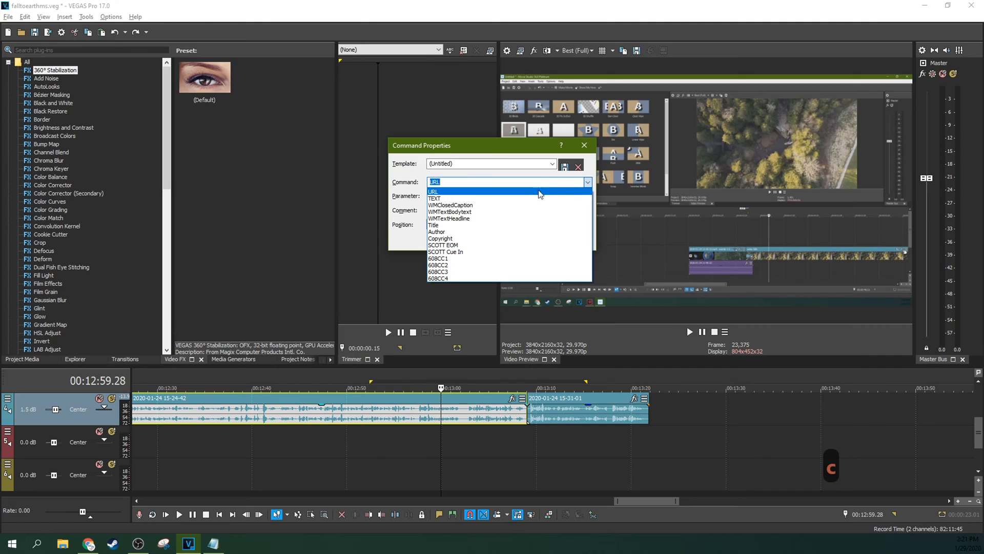
left_click(414, 184)
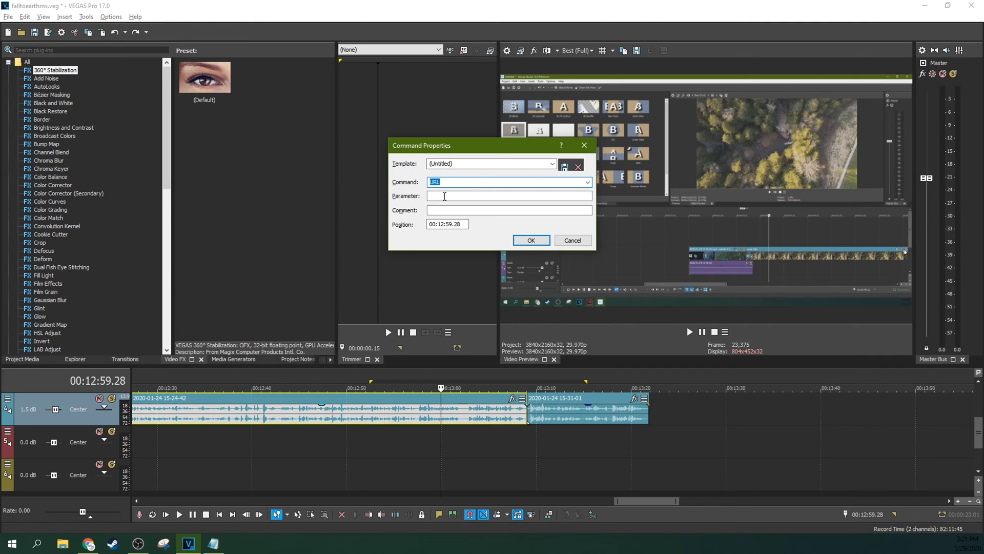
left_click(463, 195)
left_click(469, 210)
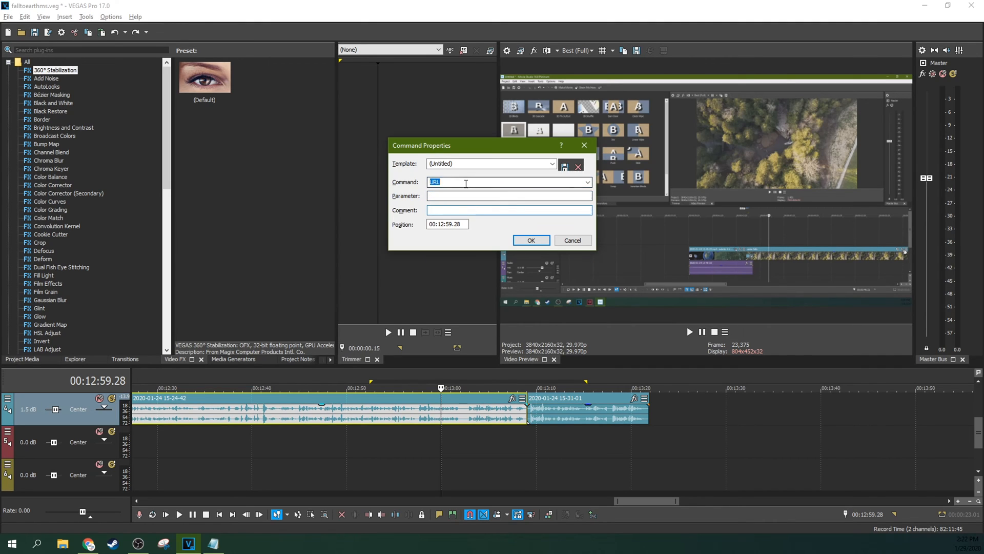
left_click(552, 164)
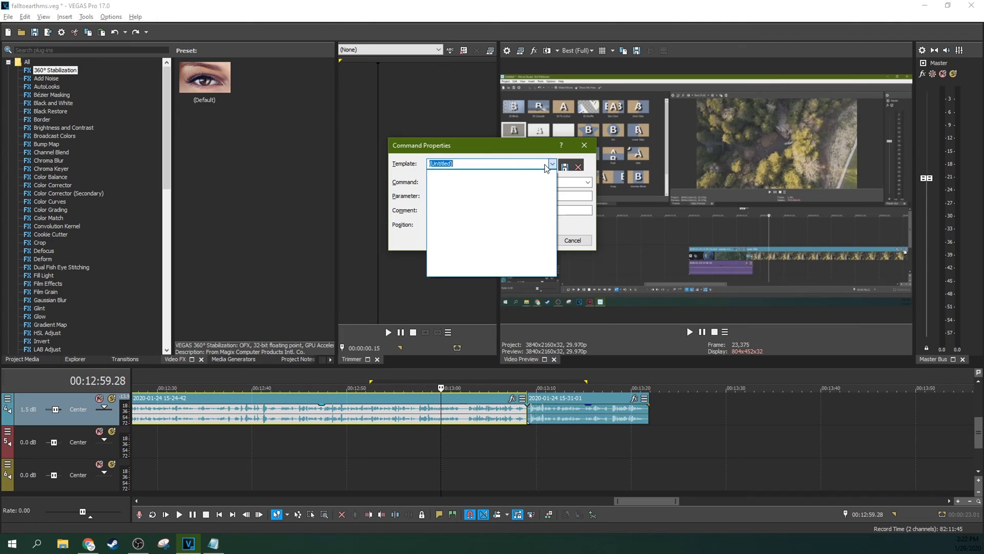
left_click(501, 165)
left_click(460, 184)
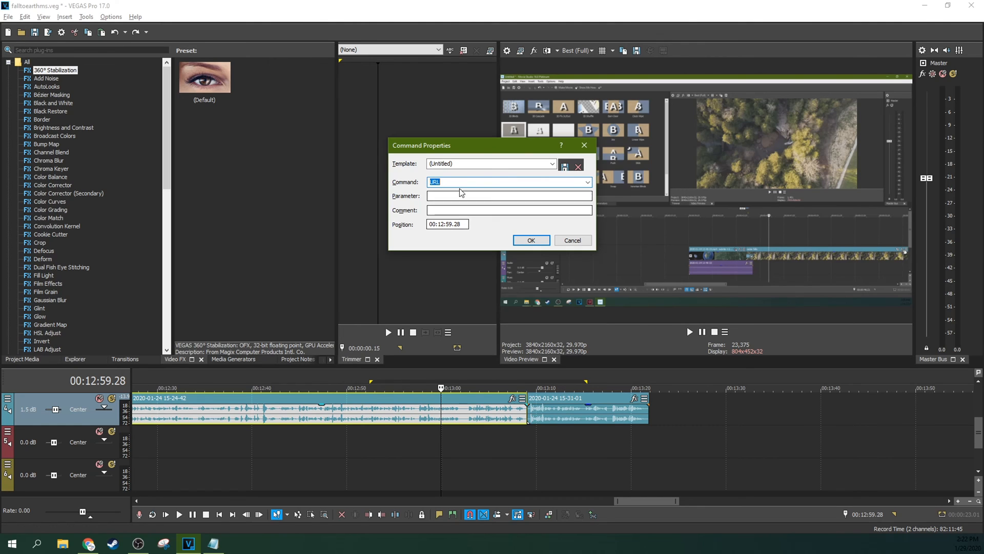
left_click(583, 149)
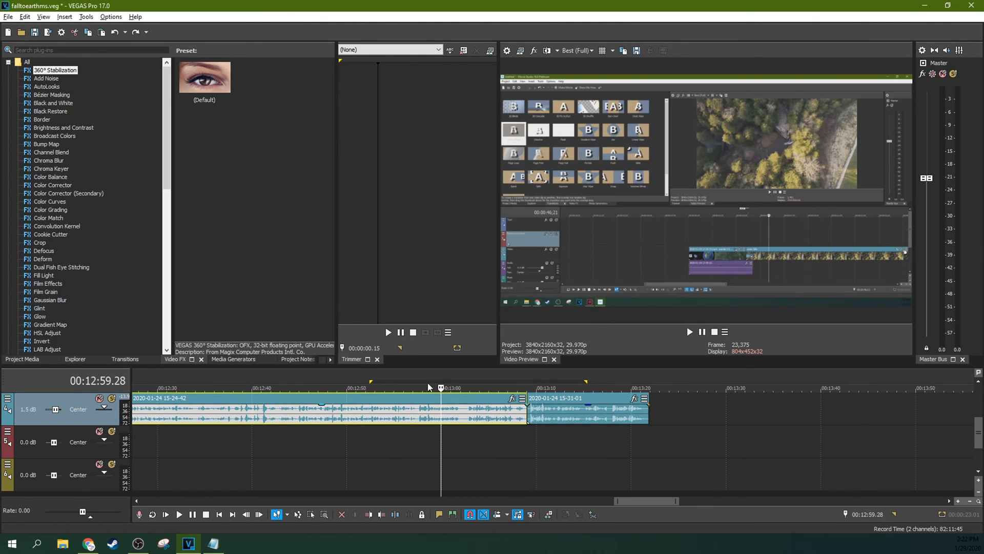
- Toggle record arming on the audio track with the 15-24-42 event and start a recording
left_click(424, 408)
key("ctrl+alt+r")
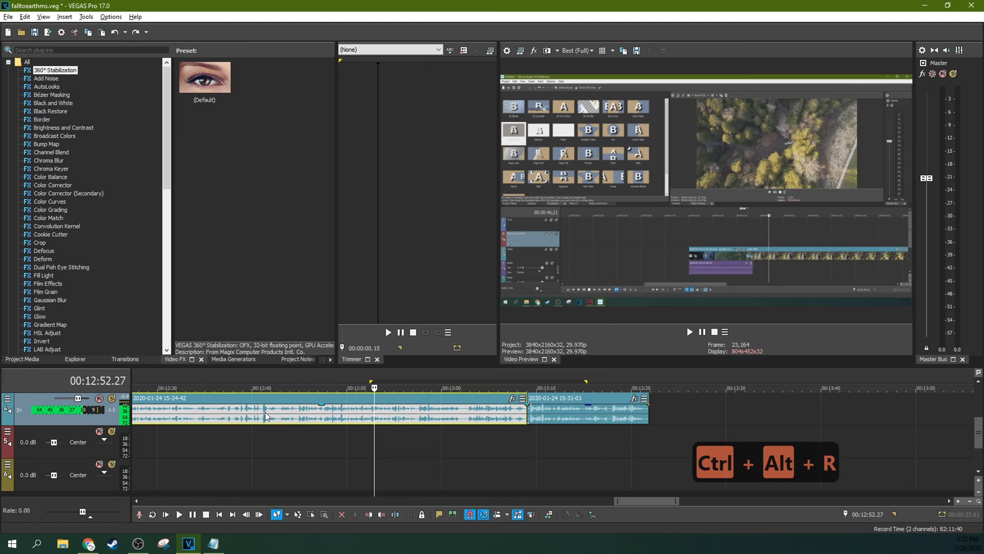
key("ctrl+alt+r")
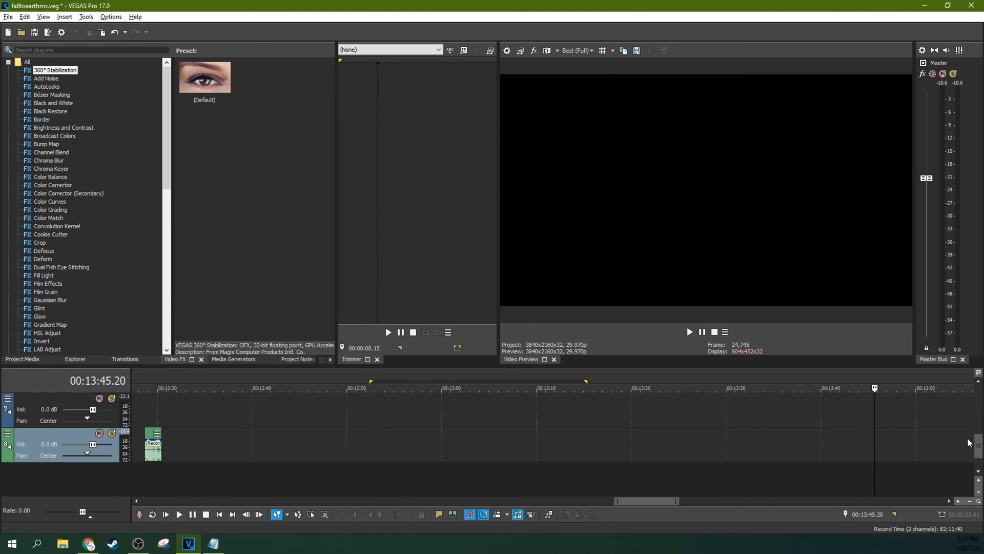
key("ctrl+r")
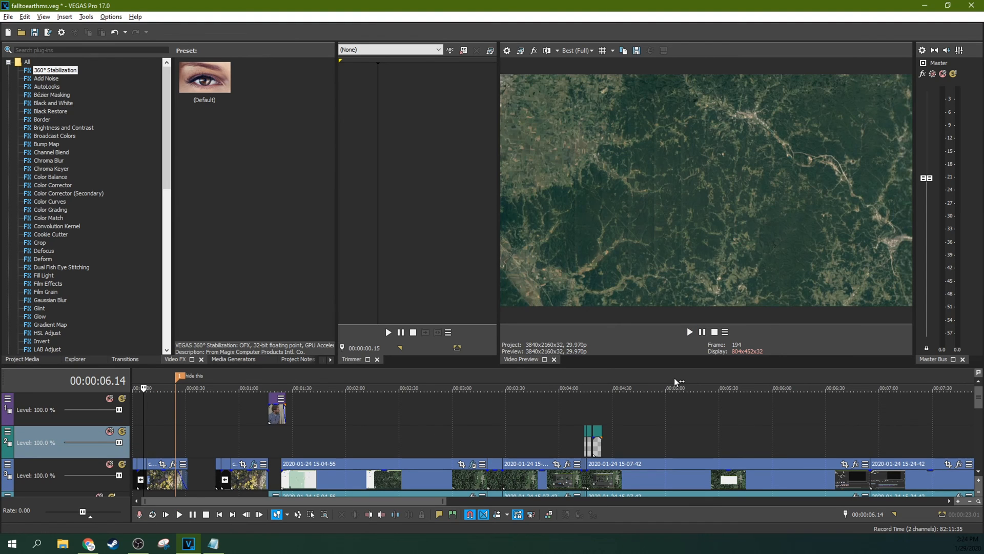
- Play the project from its beginning and place the cursor at 00:02:25.18
key("shift+space")
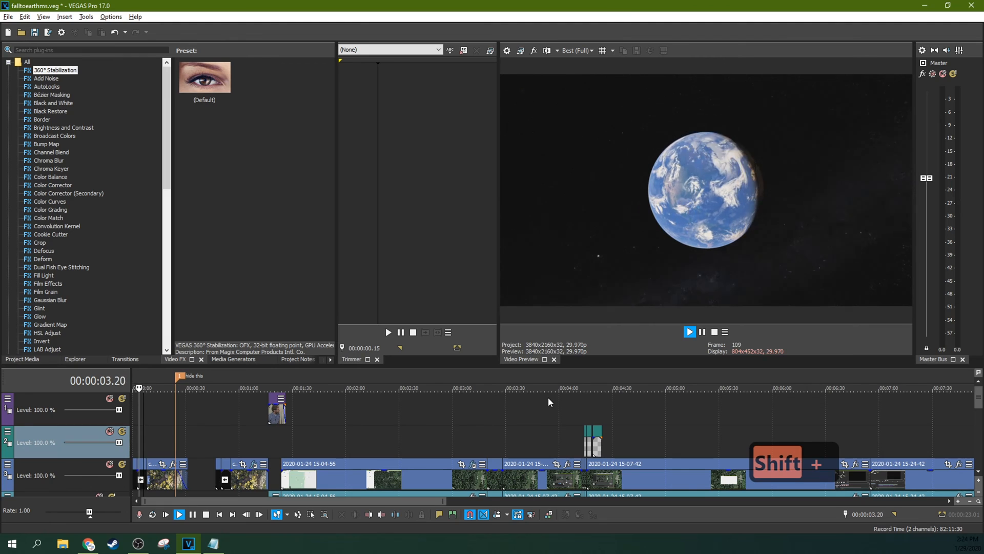
left_click(392, 426)
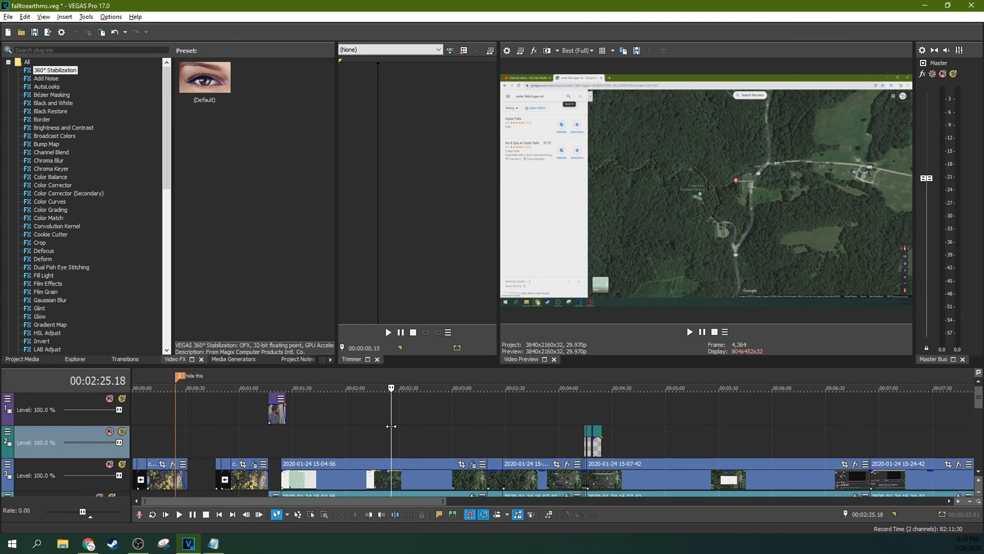
- Select the 15-04-56 audio event at 00:02:32.08 and repeatedly play and pause, leaving the cursor at each pause point
scroll(392, 427, "down", 2)
left_click(403, 432)
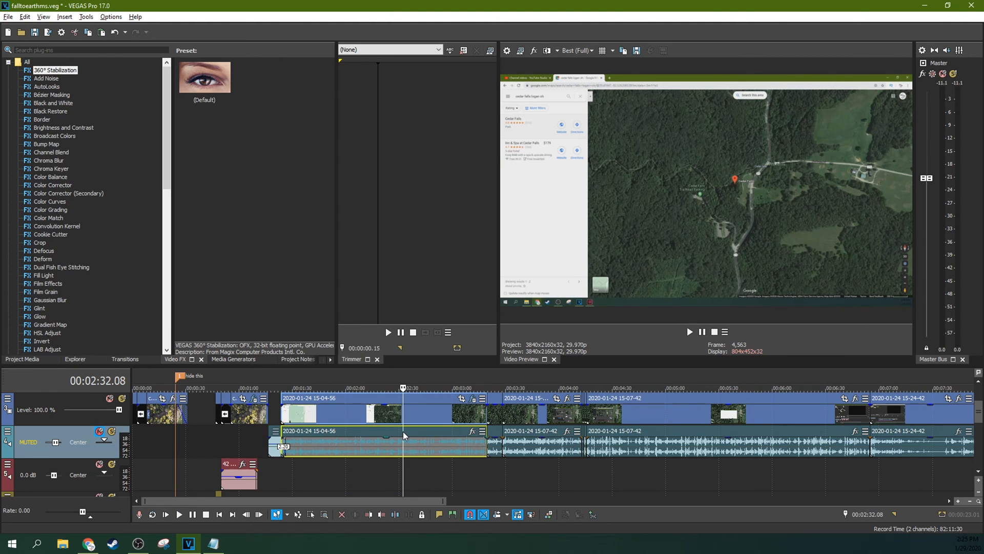
key("Return")
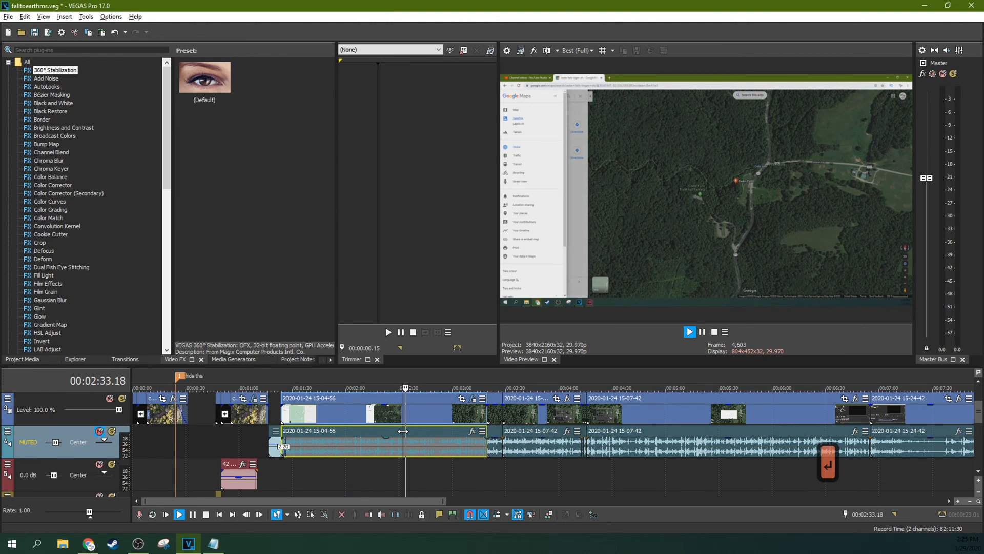
key("Return")
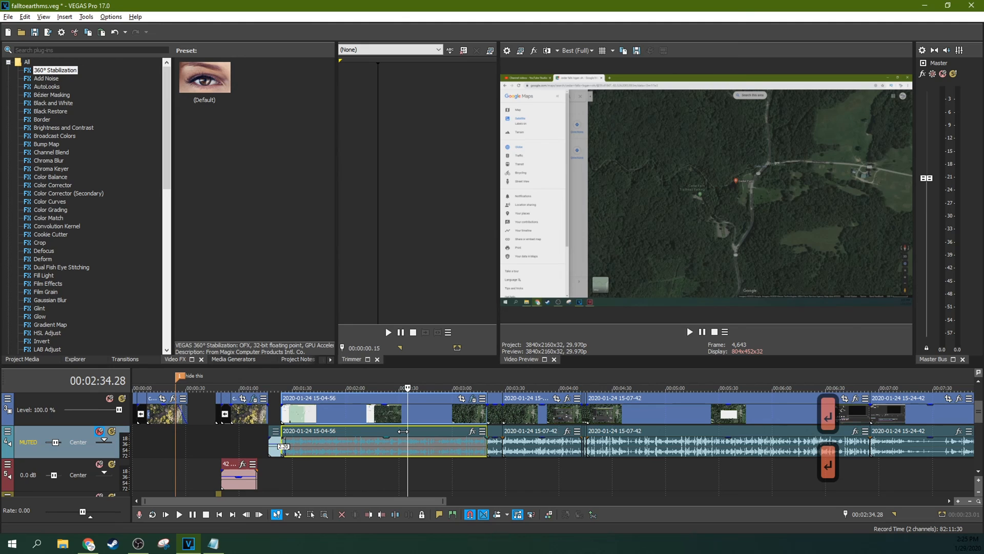
key("Return")
key("Return")
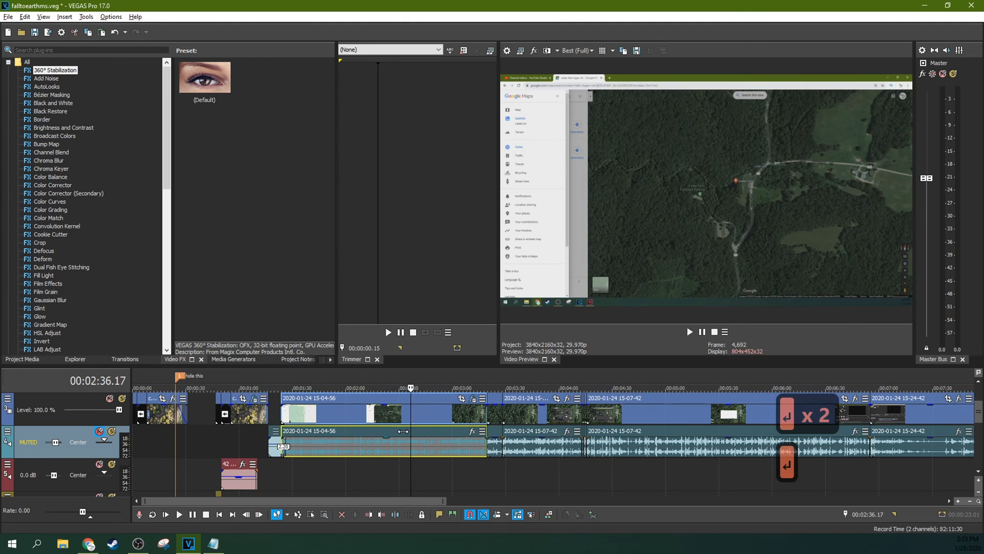
key("Return")
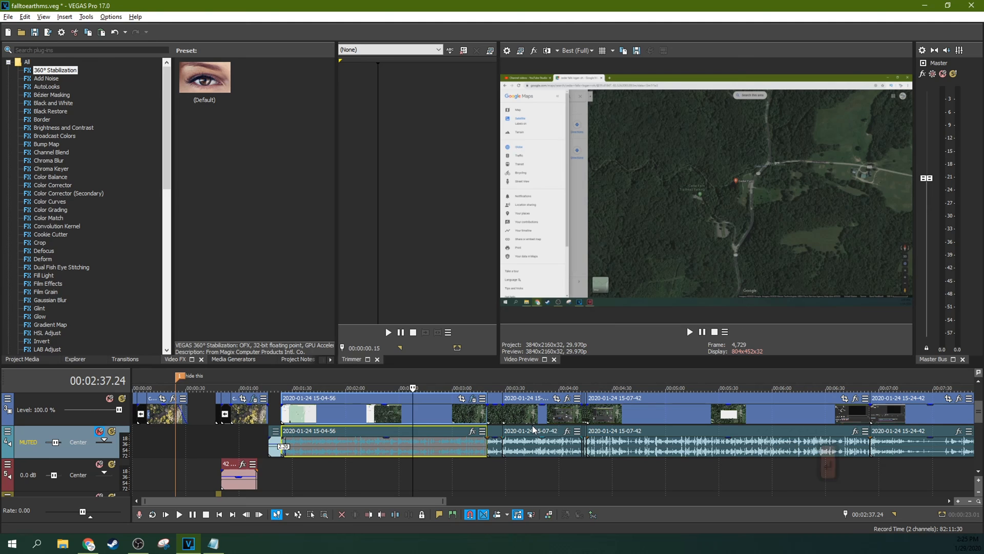
key("ctrl+F12")
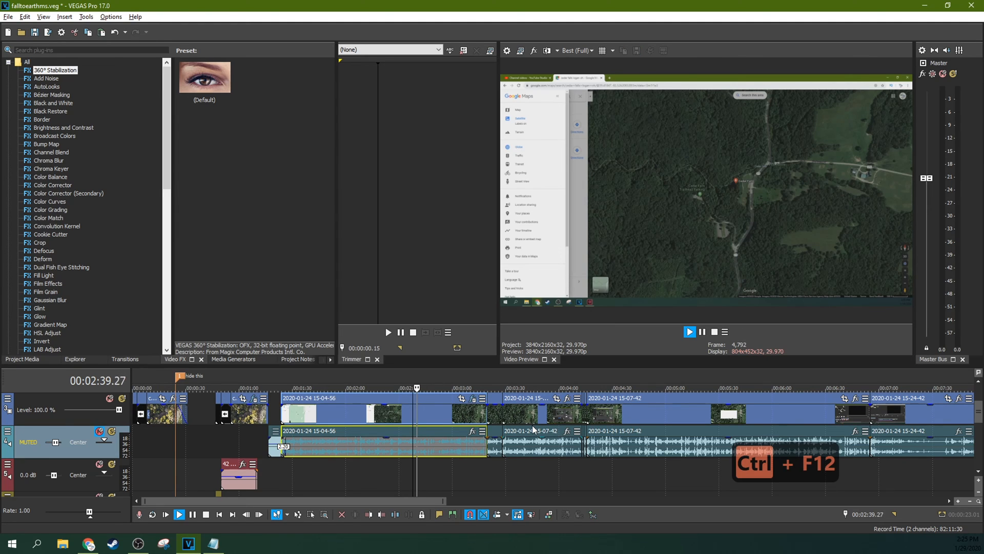
key("ctrl+F12")
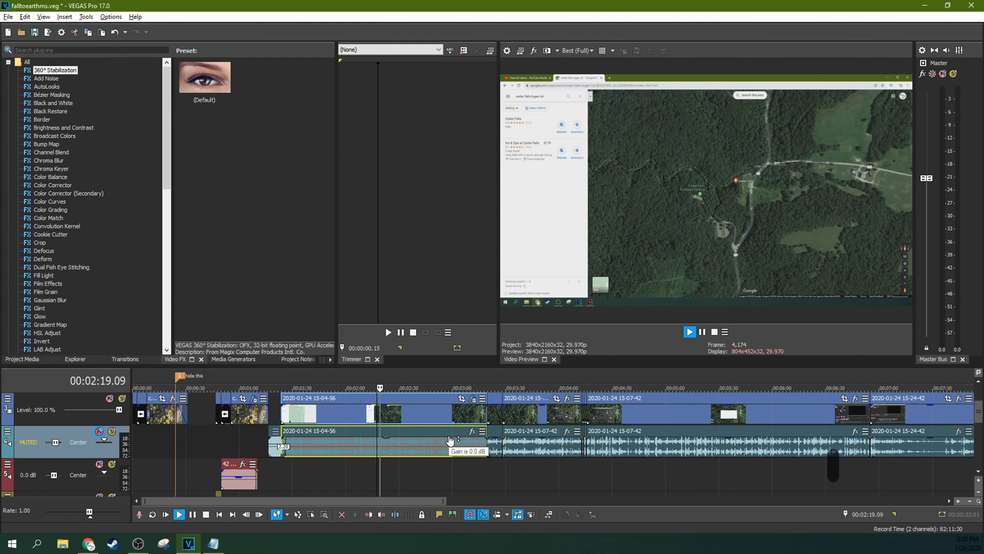
- Play from 00:02:17.16 and stop so the cursor returns to its starting position
key("space")
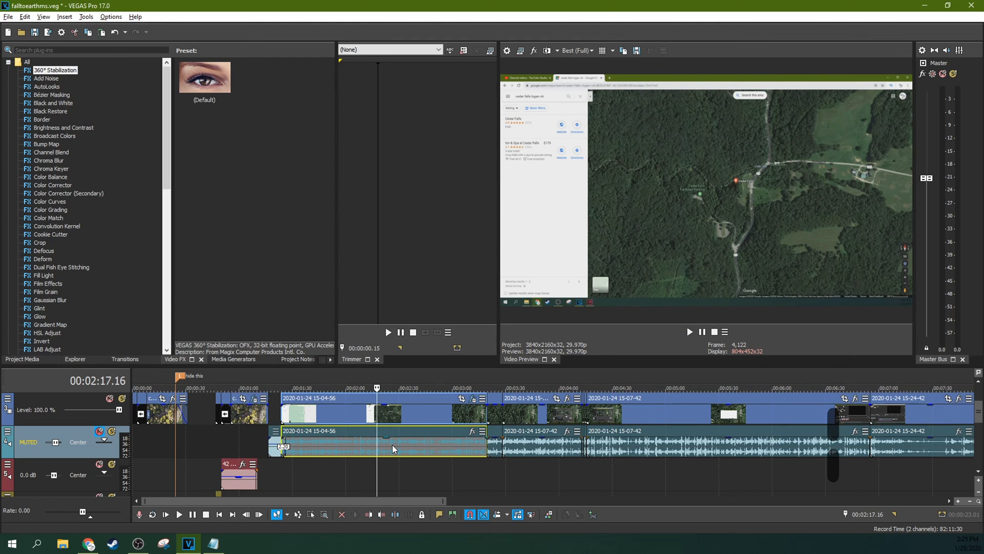
key("space")
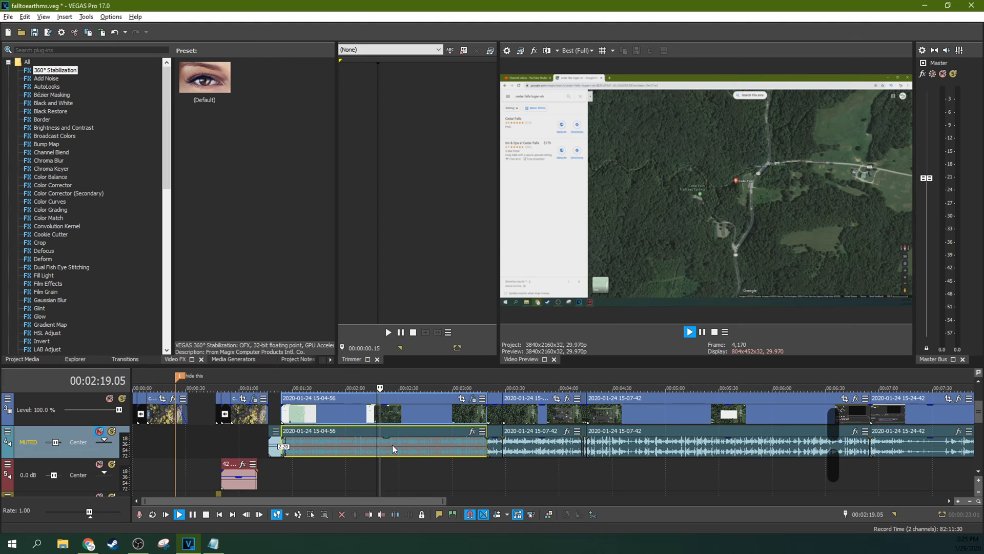
key("Escape")
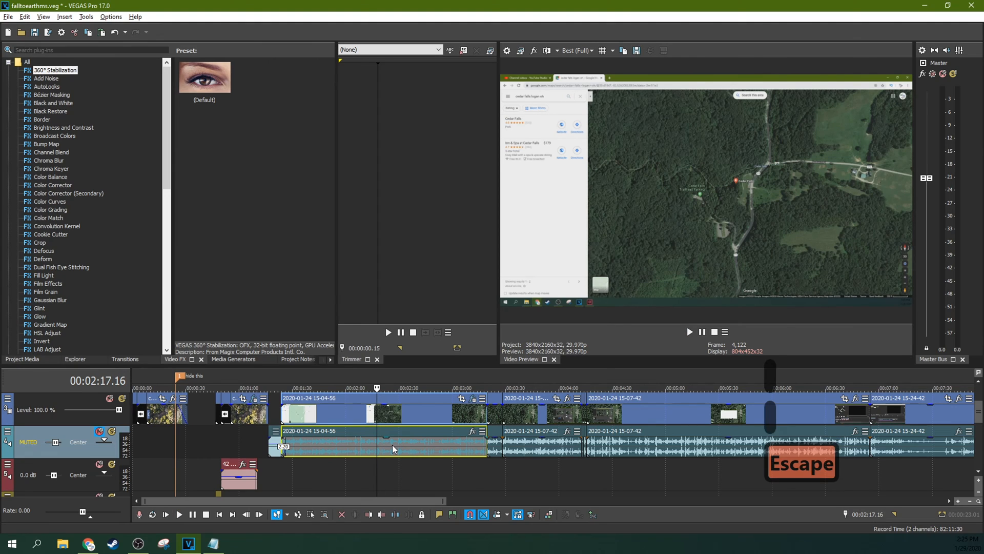
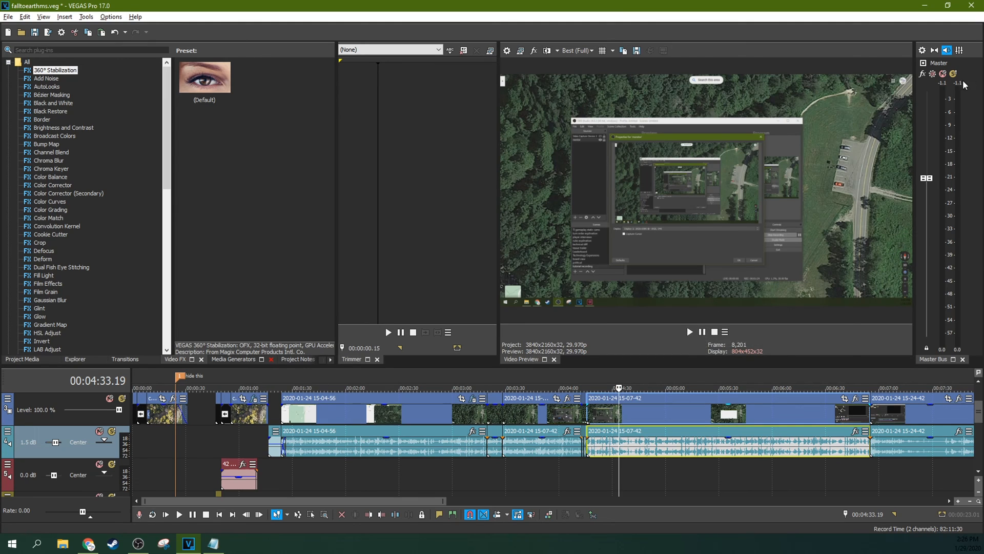
- Play from 00:04:33.19 while toggling the Dim Output setting of the master bus off and on, then stop playback
left_click(702, 333)
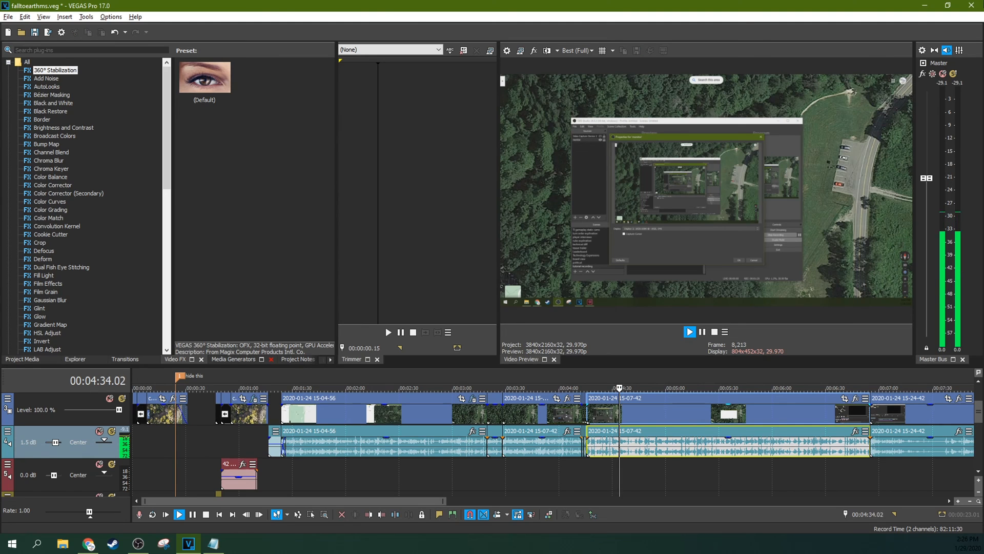
left_click(946, 49)
left_click(702, 332)
left_click(946, 50)
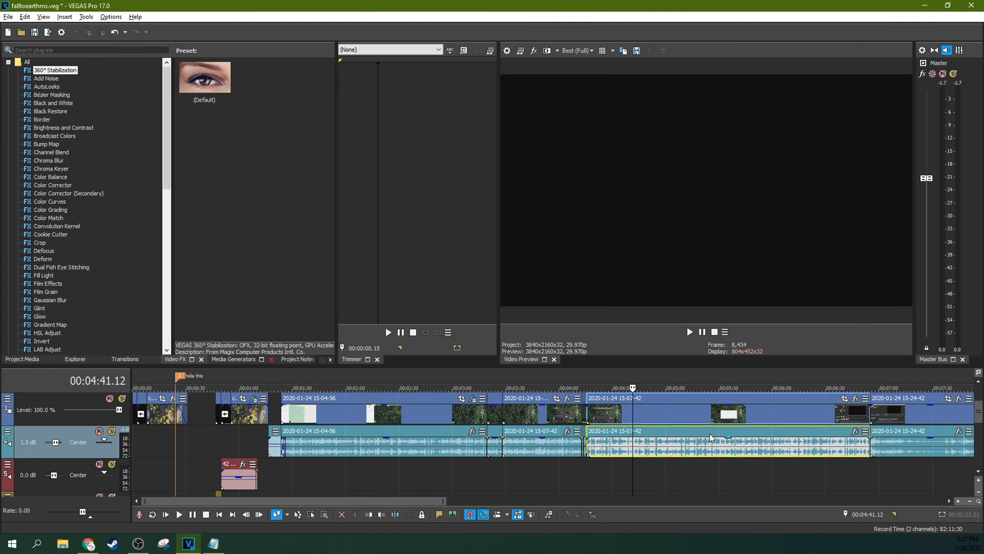
- Toggle Dim Output on the master bus repeatedly and leave it switched off
key("ctrl+shift+F12")
key("ctrl+shift+F12")
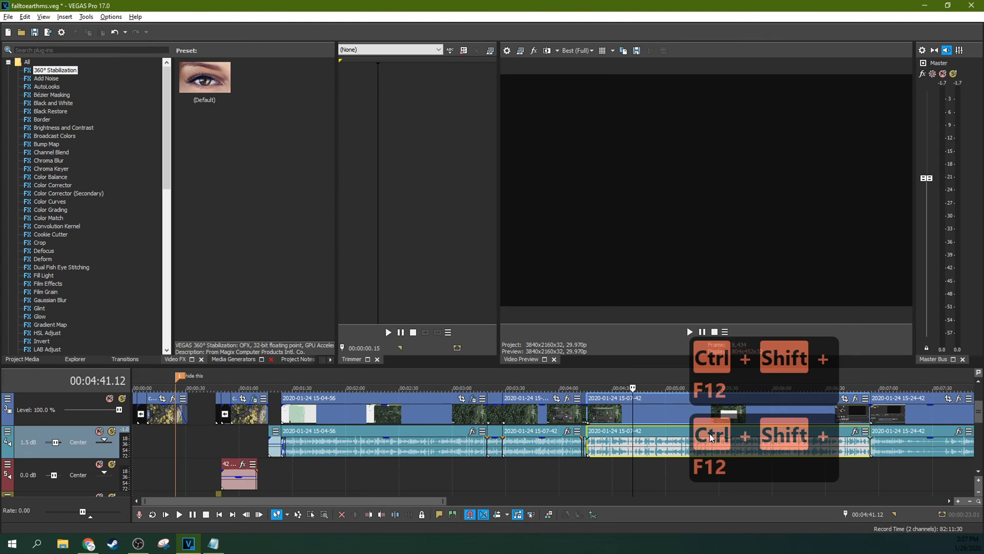
key("ctrl+shift+F12")
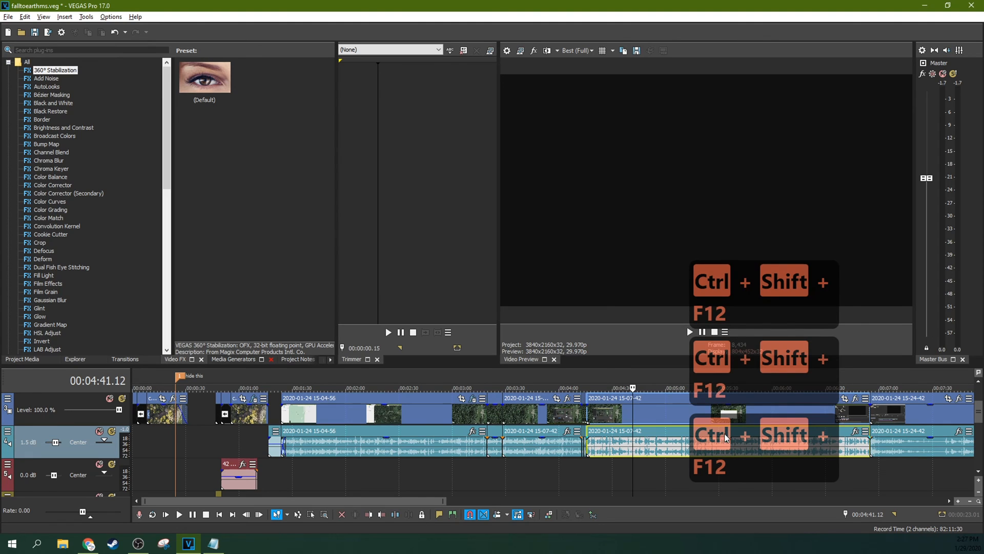
- Play the timeline backwards from 00:04:41.12, raising the reverse speed to a rate of -4.00
key("j")
key("j")
key("j")
key("j")
key("j")
key("j")
key("j")
key("j")
key("j")
key("j")
key("j")
key("j")
key("j")
key("j")
key("j")
key("j")
key("j")
key("j")
key("j")
key("j")
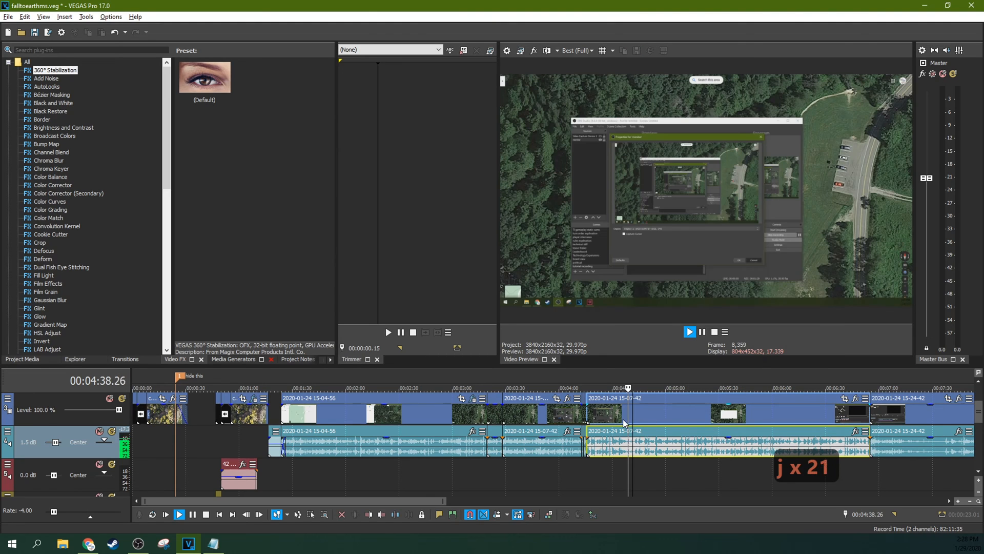
key("j")
key("j")
key("j")
key("j")
key("j")
key("j")
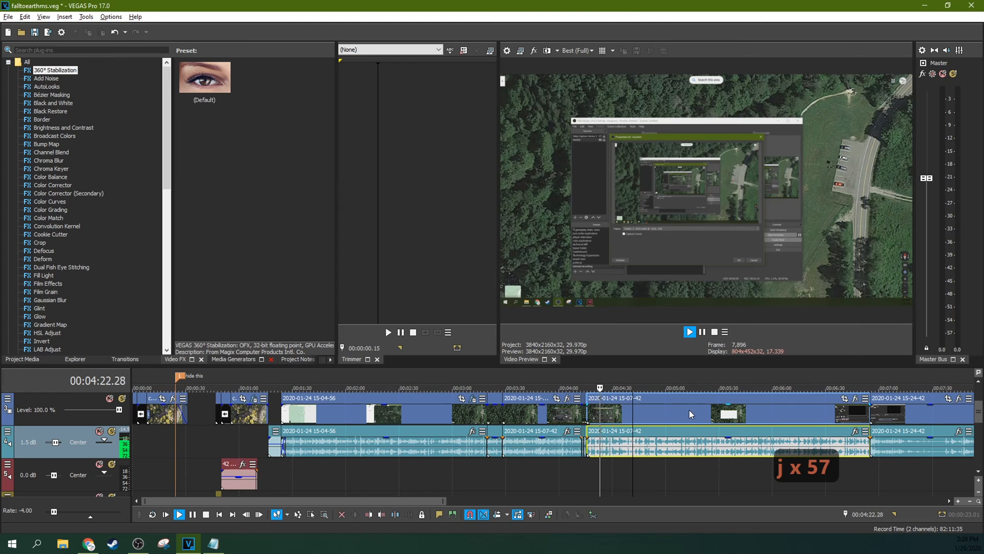
- Pause the reverse playback, resume it at a rate of -1.00 and pause again at 00:04:17.08
key("k")
key("j")
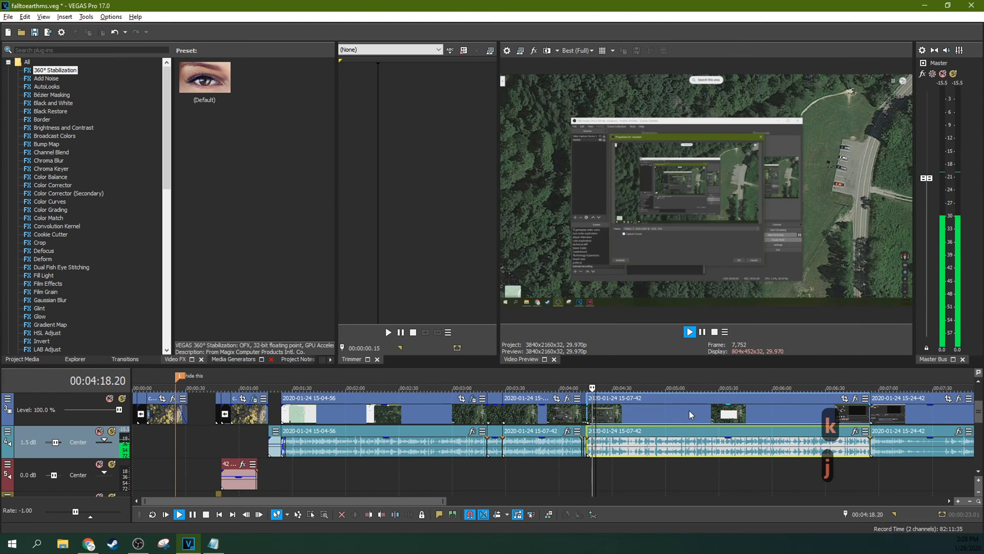
key("k")
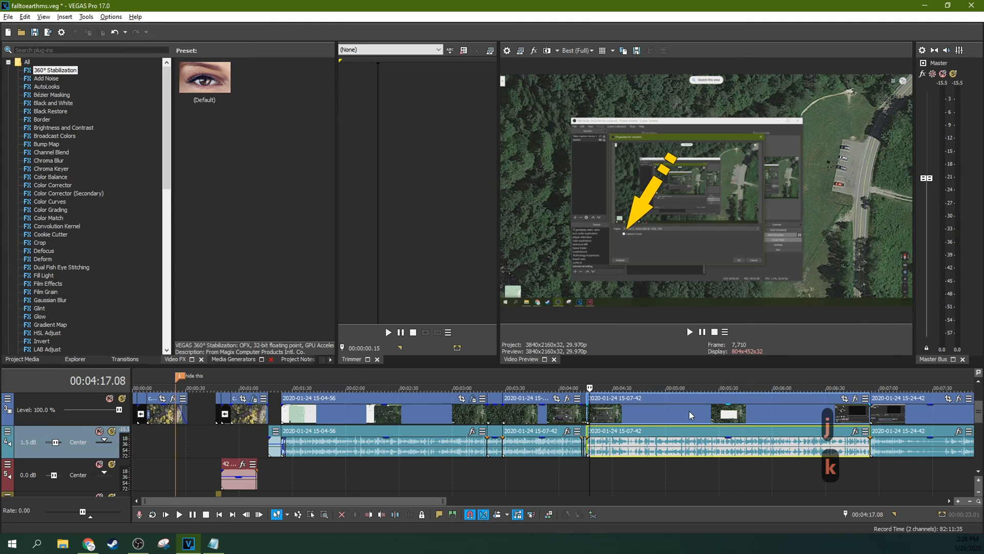
- Play forward from 00:04:17.08, speed up to a rate of 4.00, and place the cursor at 00:04:48.02 on the 15-07-42 video event
key("l")
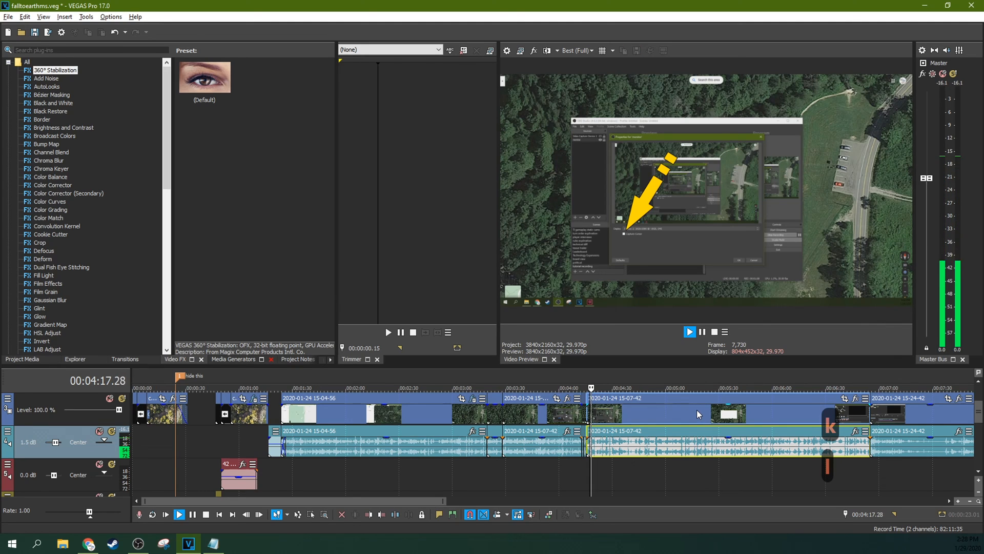
key("l")
key("l")
key("l")
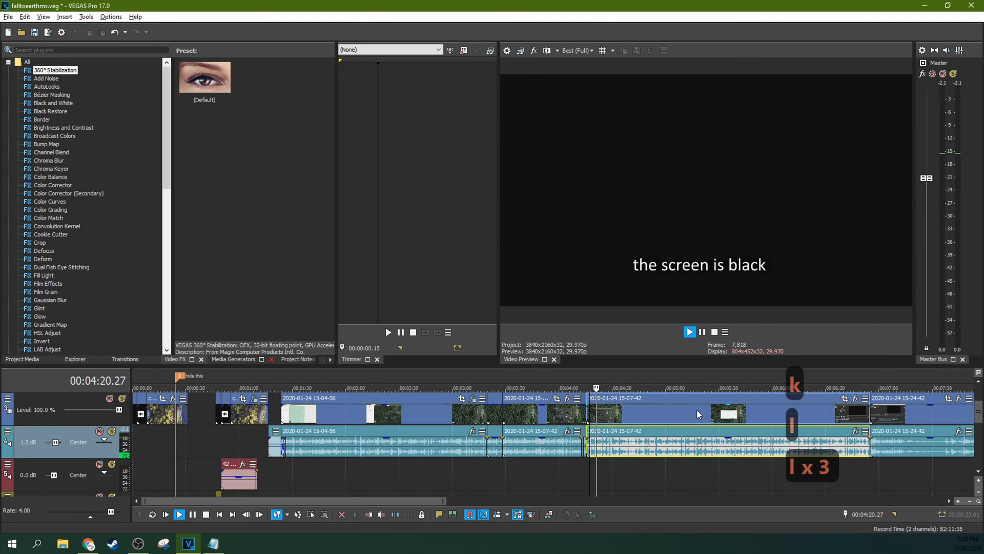
key("l")
key("l")
key("l")
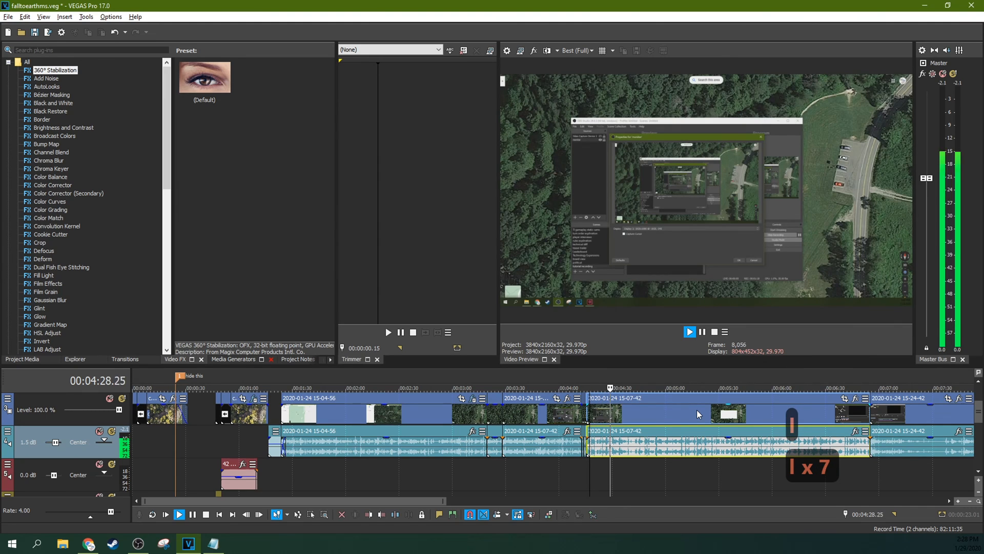
left_click(645, 414)
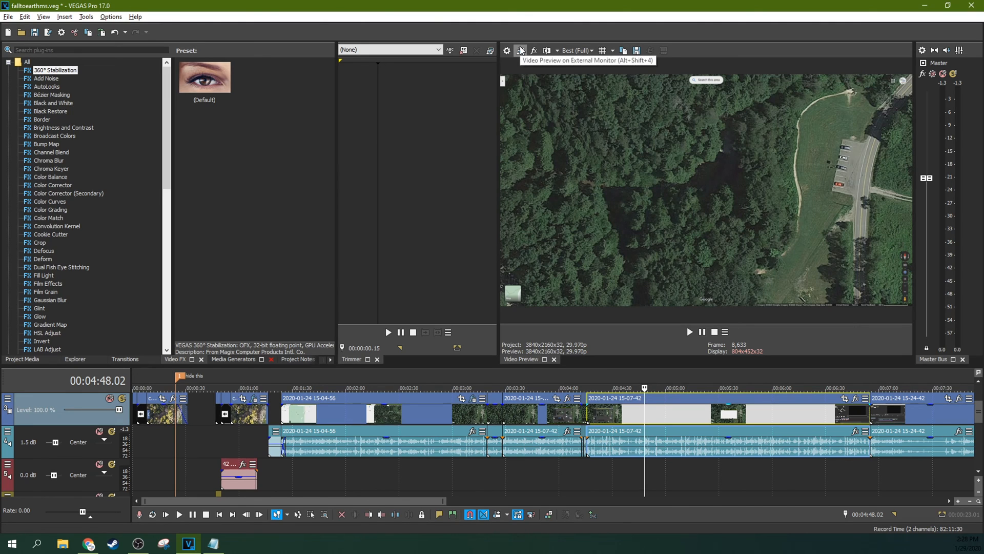
- Select the 15-04-56 video event at 00:02:08.10 and toggle MIDI timecode generation on and off
left_click(361, 409)
key("F7")
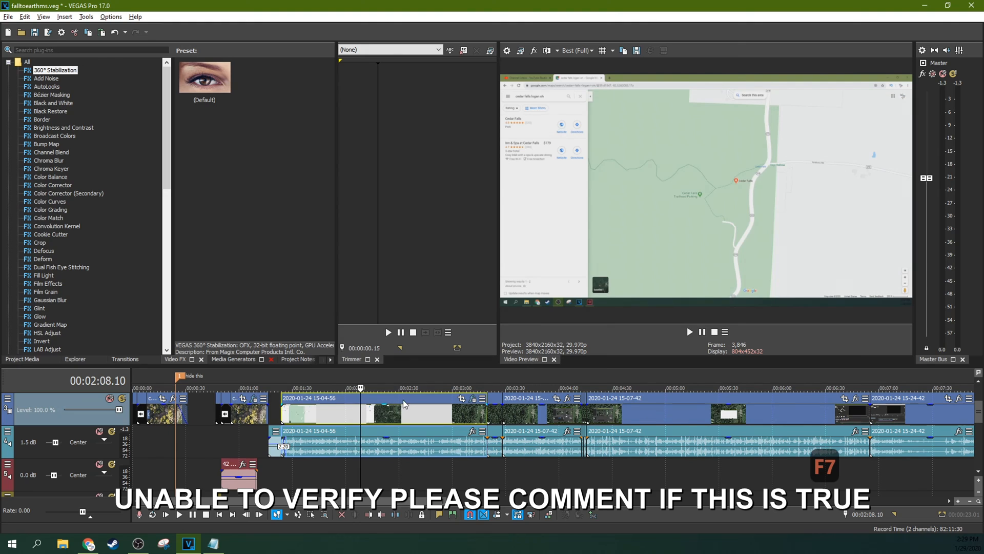
key("F7")
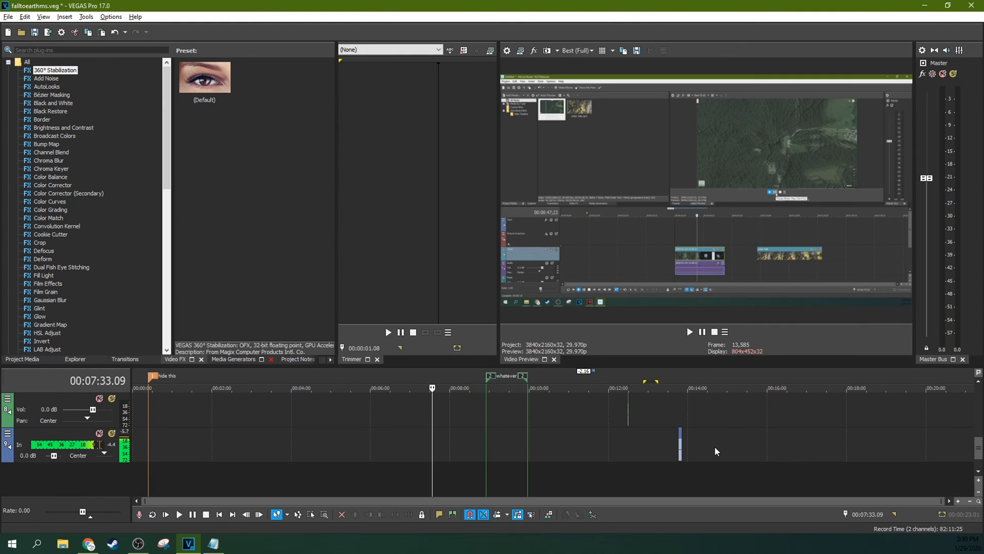
- Insert four empty audio tracks at the end of the track list and select the empty-looking video track above the main footage
key("ctrl+q")
key("ctrl+q")
key("ctrl+q")
key("ctrl+q")
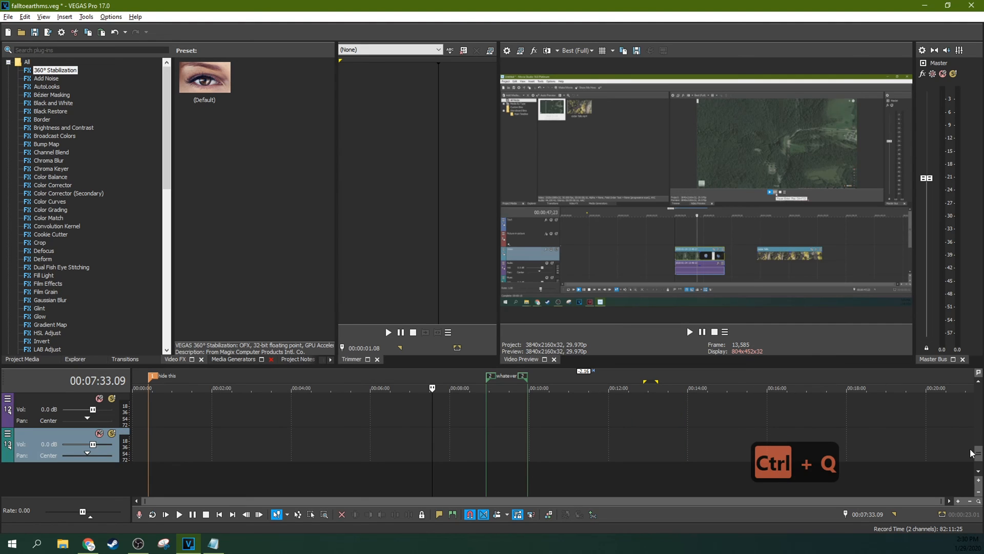
left_click_drag(978, 453, 976, 399)
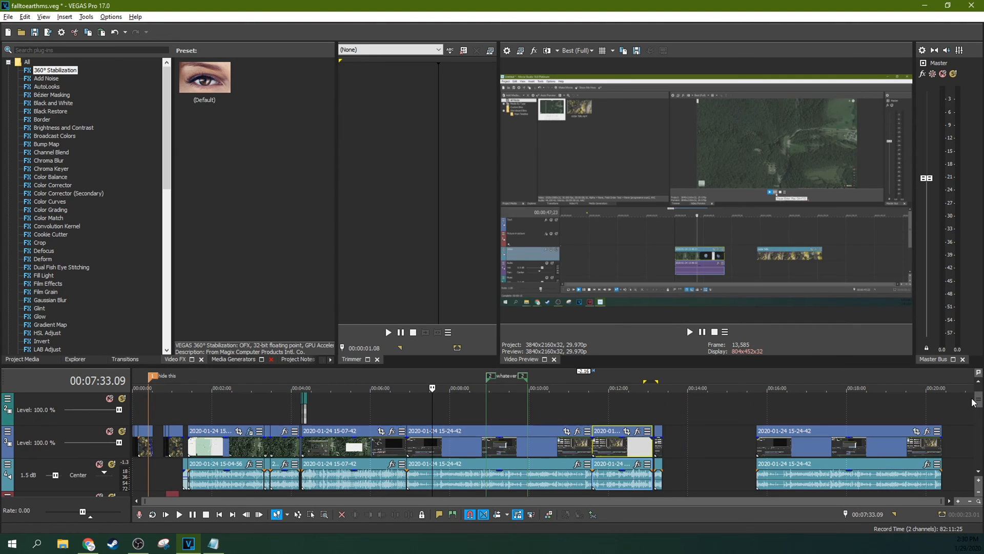
left_click(90, 410)
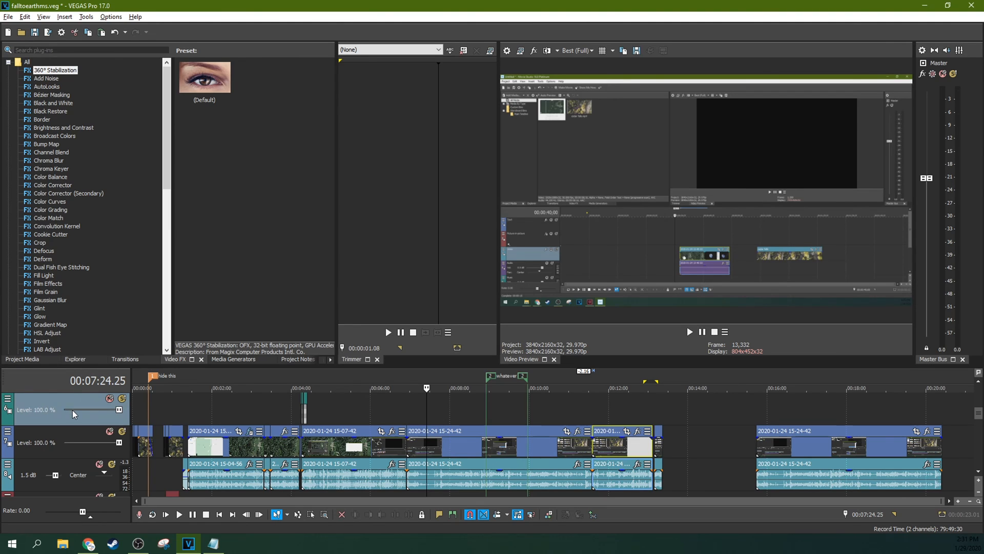
- Mute audio tracks 10, 11 and 12
scroll(95, 478, "down", 4)
left_click(74, 432)
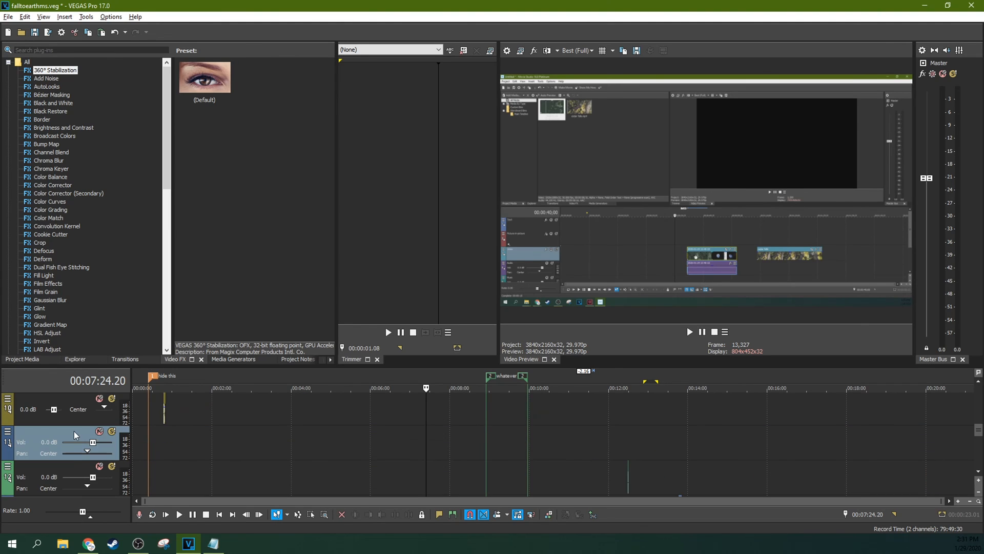
left_click(69, 469)
key("z")
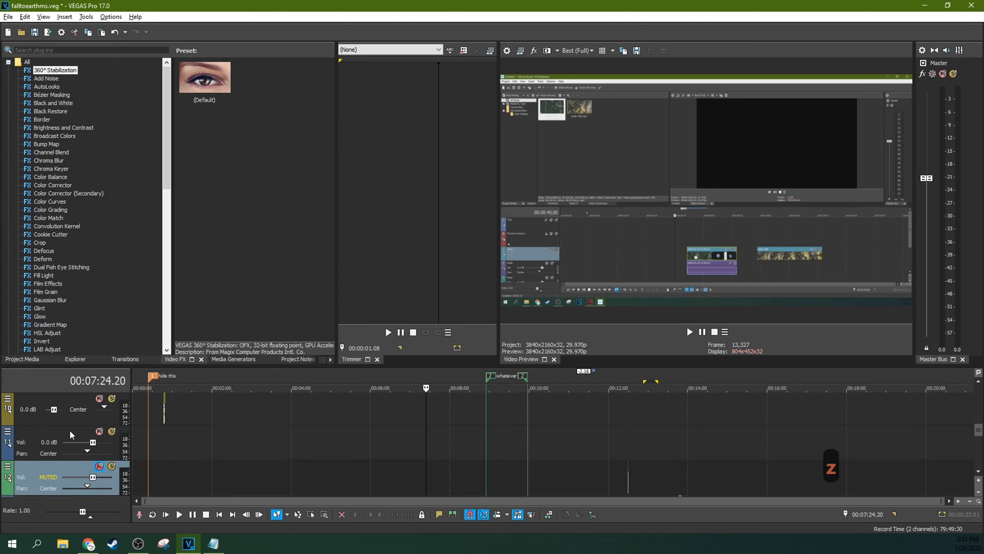
left_click(78, 400)
key("z")
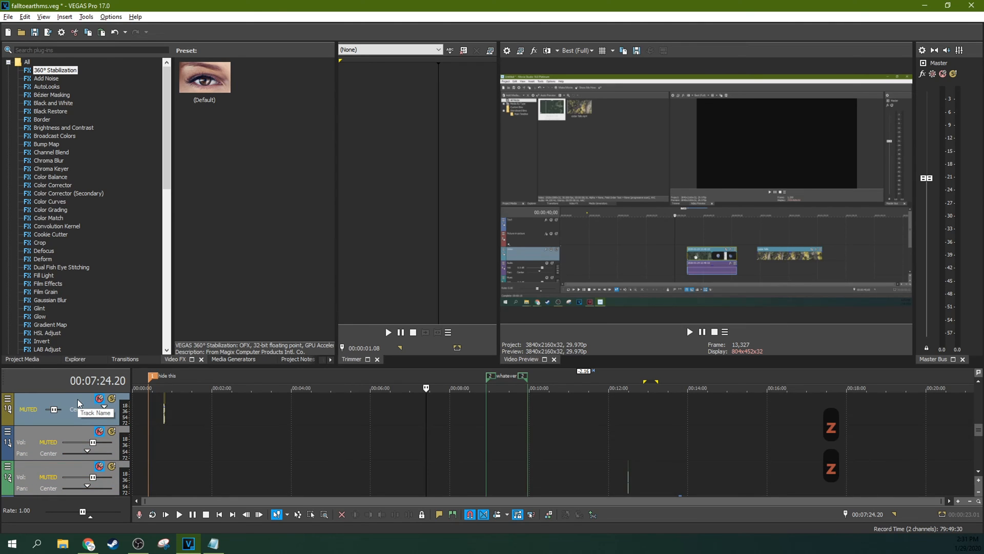
- Solo audio track 11 and switch its solo off again
key("x")
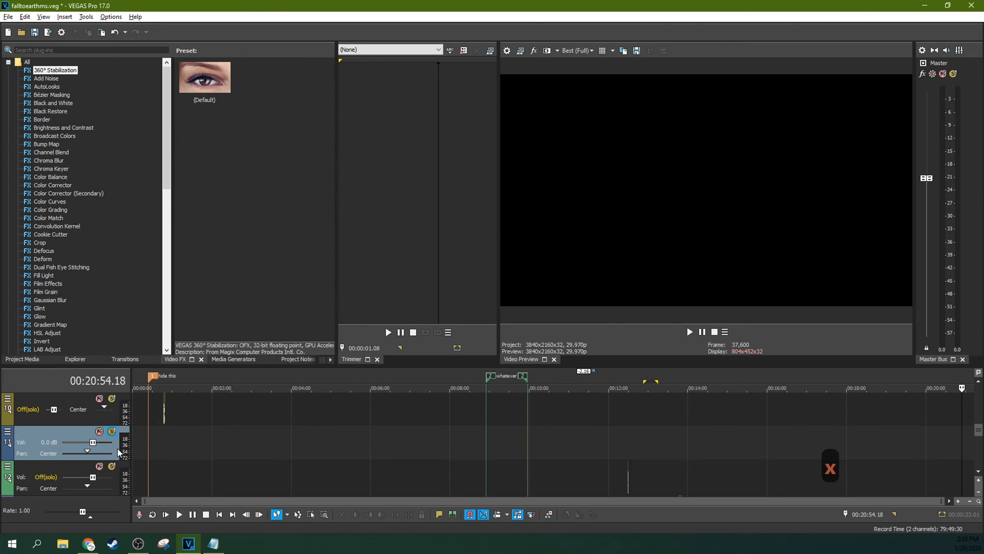
key("x")
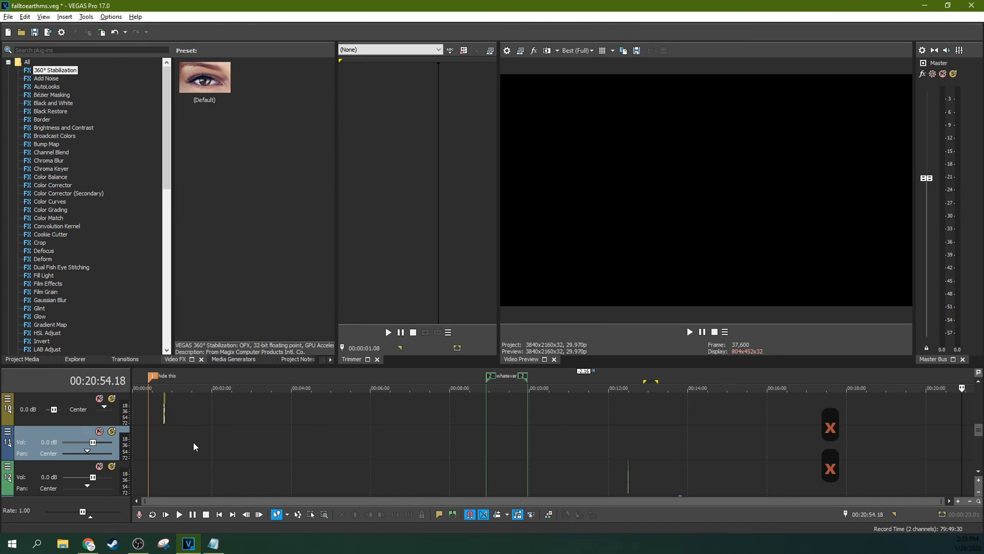
- Place the cursor at 00:07:13.13 and toggle Quantize to Frames on and off repeatedly
scroll(193, 442, "up", 4)
left_click(420, 400)
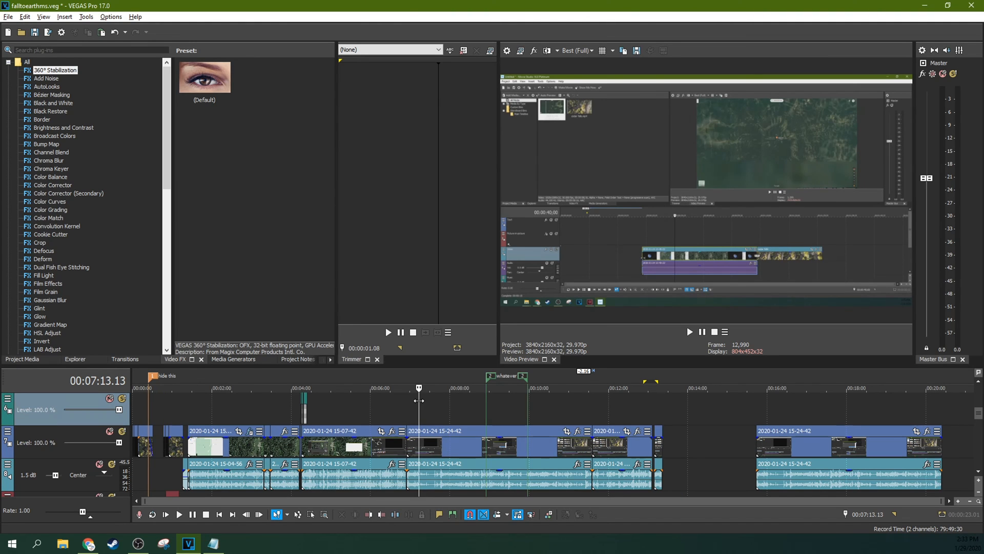
key("alt+F8")
key("alt+F8")
key("alt+F8")
key("alt+F8")
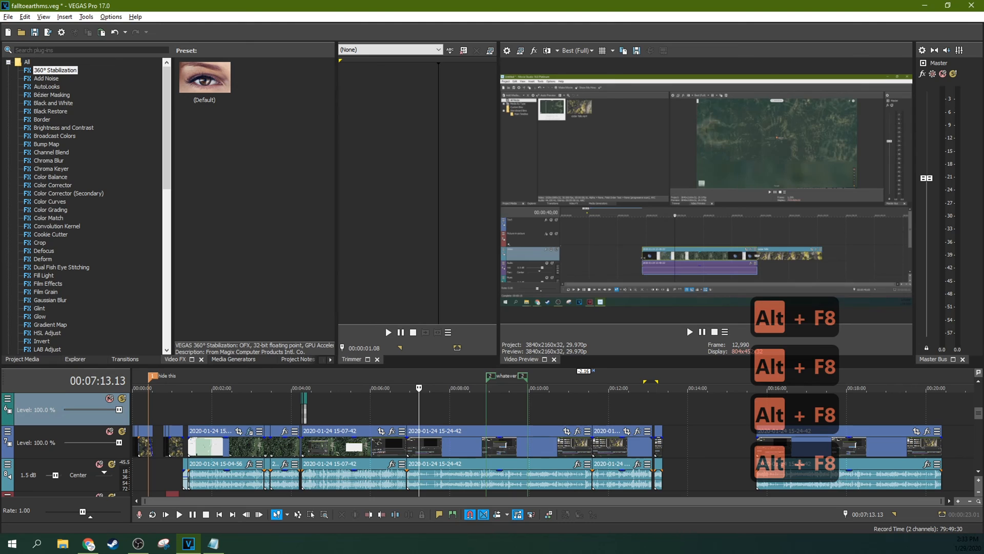
- Move the short 15-24-42 event to about 00:13:20, ripple the affected tracks, and move the event back to about 00:12:10
left_click(459, 445)
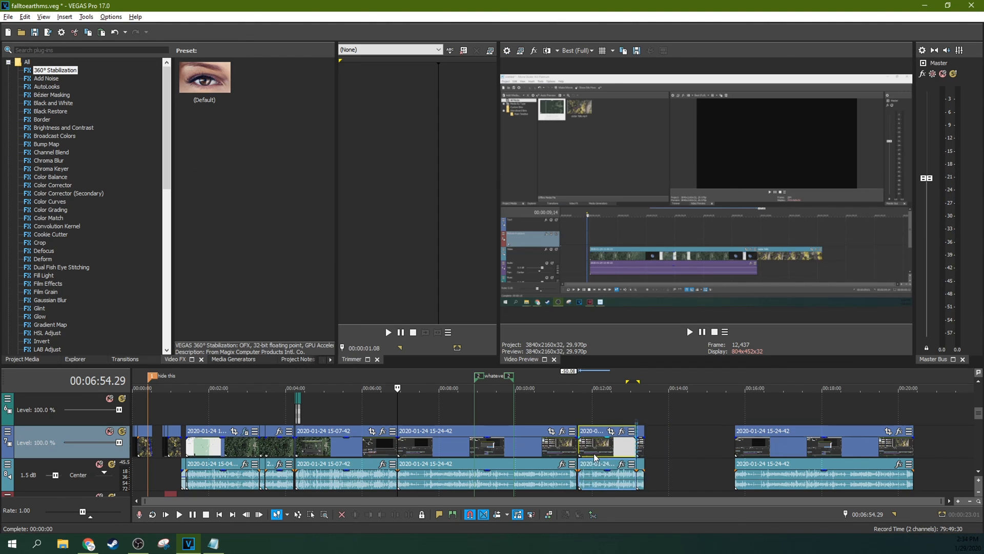
left_click_drag(595, 456, 683, 447)
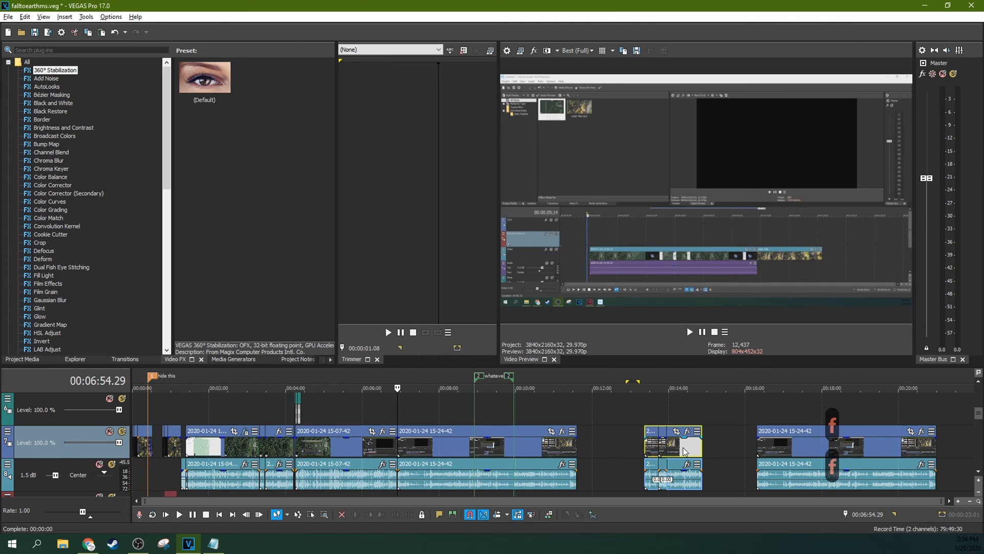
left_click_drag(683, 447, 639, 447)
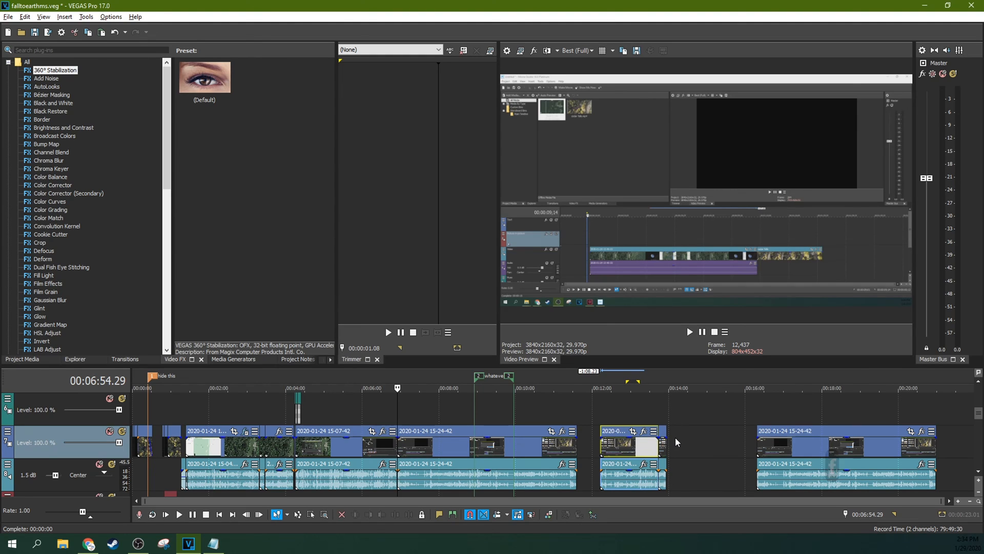
- Try rippling the affected tracks, bus tracks, markers and regions, undo it, and view the available ripple modes without changing the mode
key("ctrl+f")
key("ctrl+z")
left_click(506, 514)
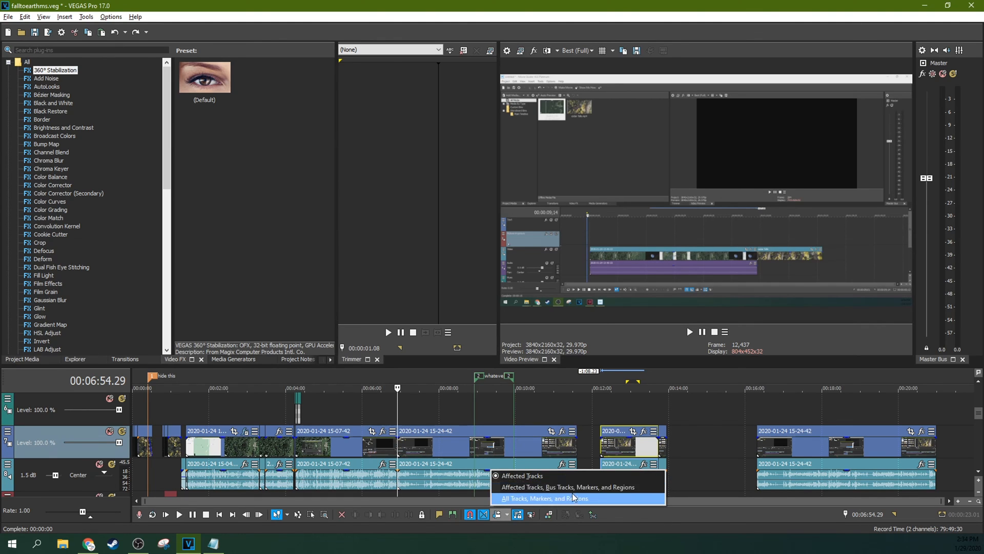
left_click(700, 445)
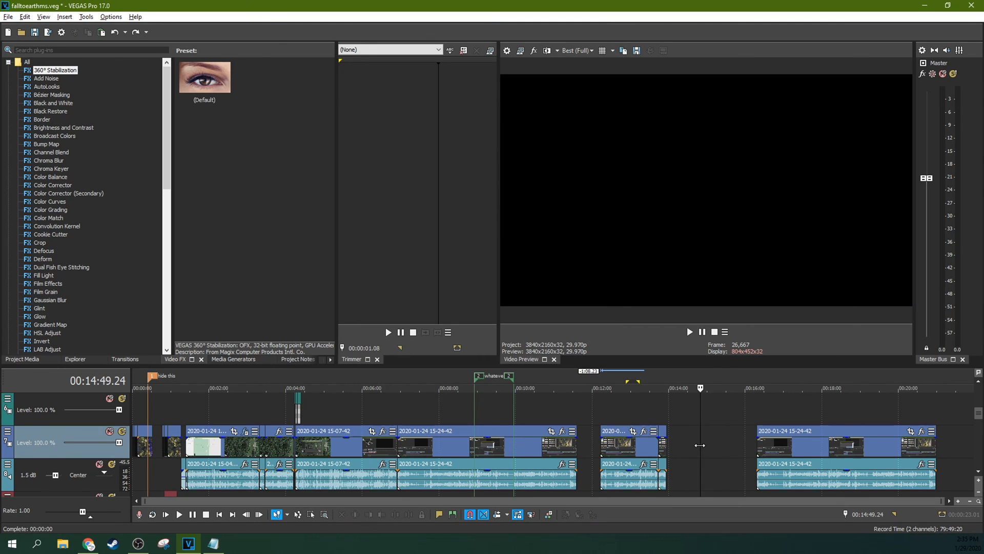
- Group the video and audio of the short 15-24-42 event after the long clip and shift the grouped pair slightly earlier
key("g")
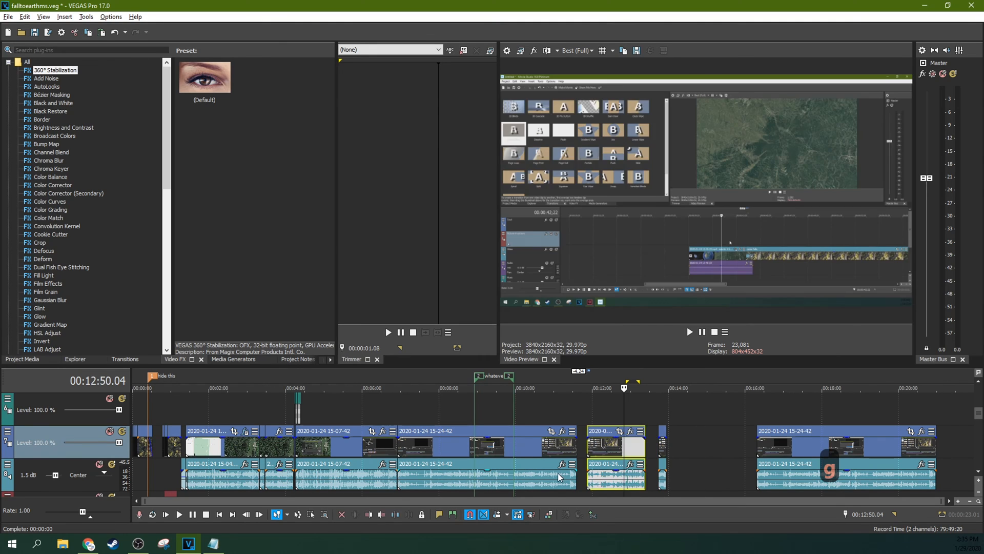
left_click(558, 472)
left_click(606, 445)
left_click(611, 476, "ctrl")
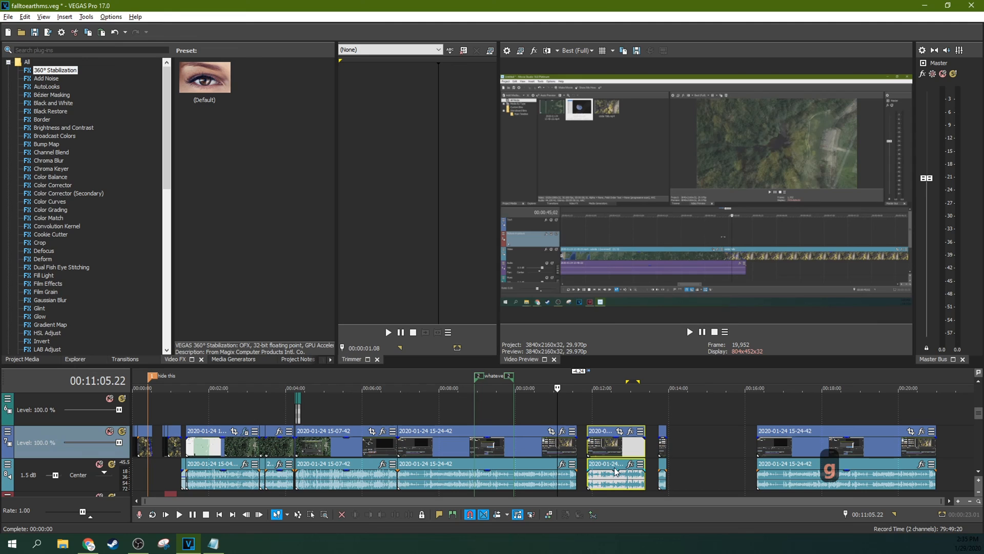
mouse_move(607, 450)
left_mouse_down()
mouse_move(601, 445)
mouse_move(616, 448)
mouse_move(602, 445)
left_mouse_up()
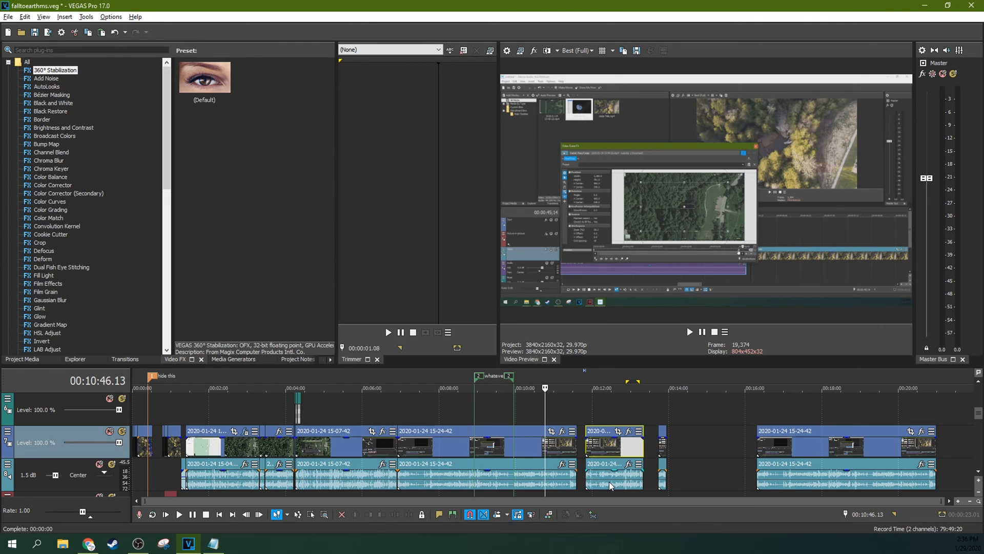
- Switch Ignore Event Grouping on and off again
key("ctrl+shift+u")
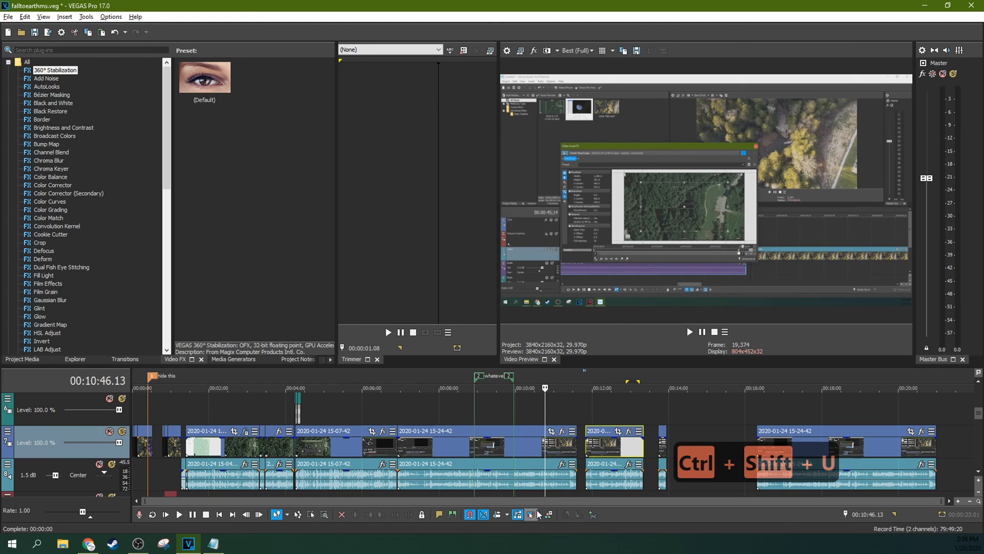
key("ctrl+shift+u")
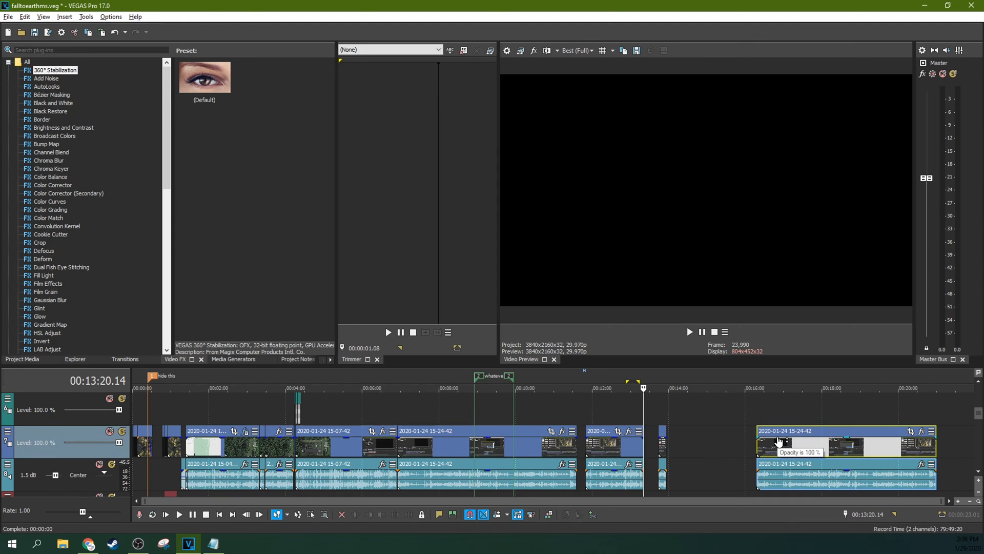
- Group the video and audio of the long 15-24-42 event starting at about 00:16:15
key("g")
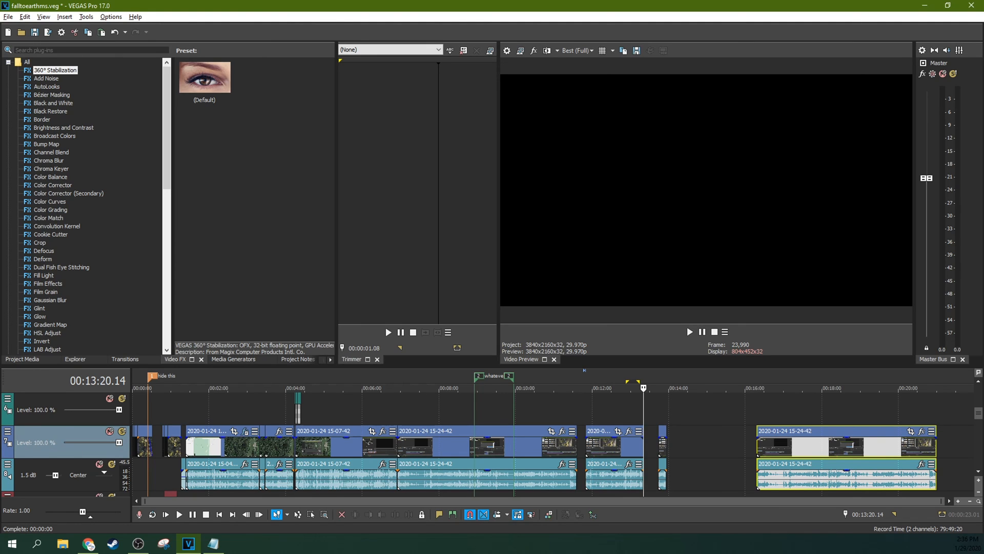
- Show the pan envelope on audio track 11 and toggle it off again
mouse_move(978, 415)
left_mouse_down()
mouse_move(978, 447)
mouse_move(978, 433)
left_mouse_up()
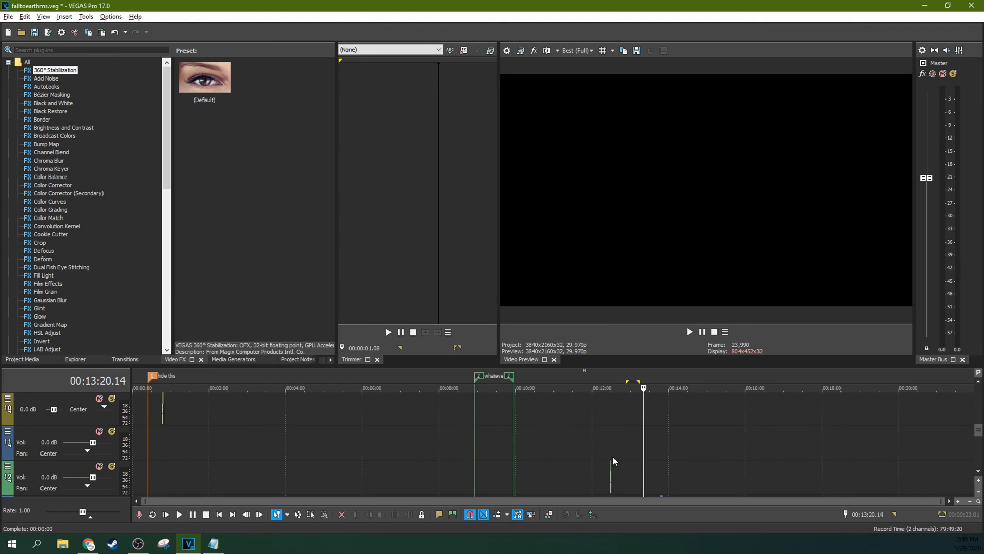
left_click(320, 466)
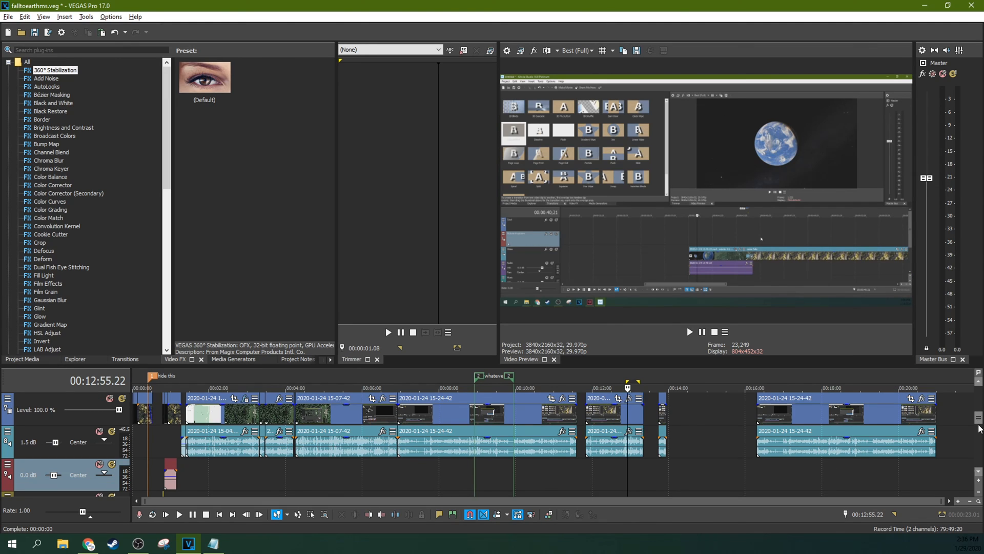
scroll(979, 428, "down", 2)
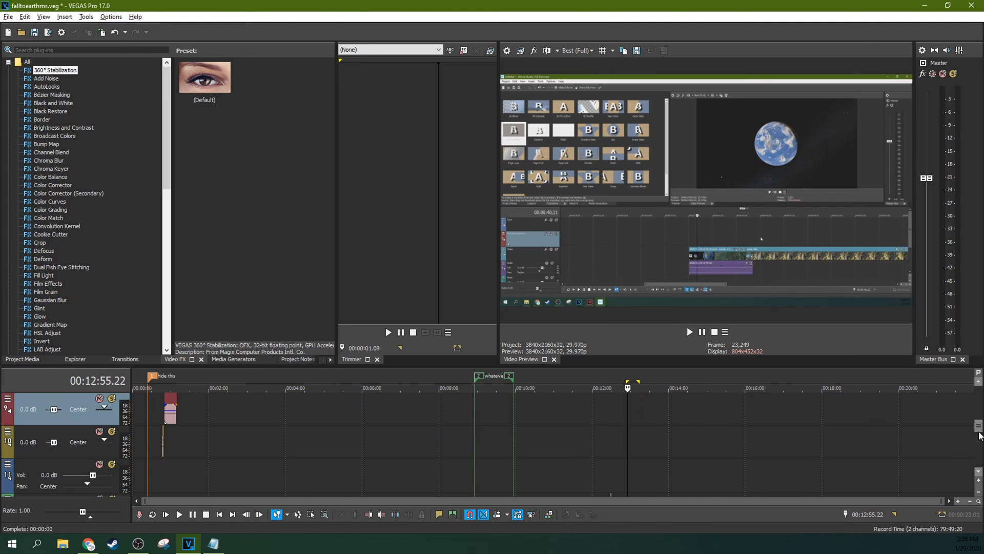
left_click(322, 458)
key("p")
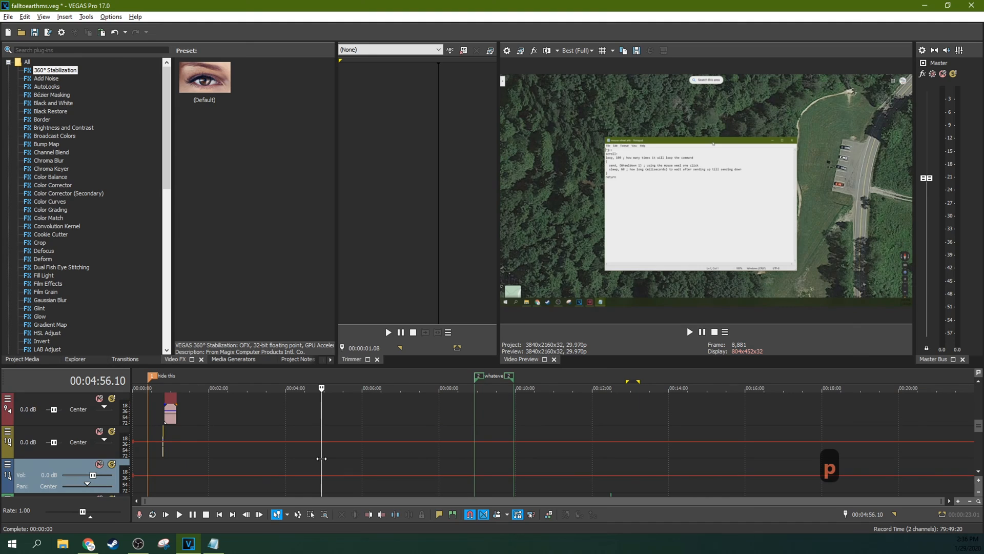
key("shift+p")
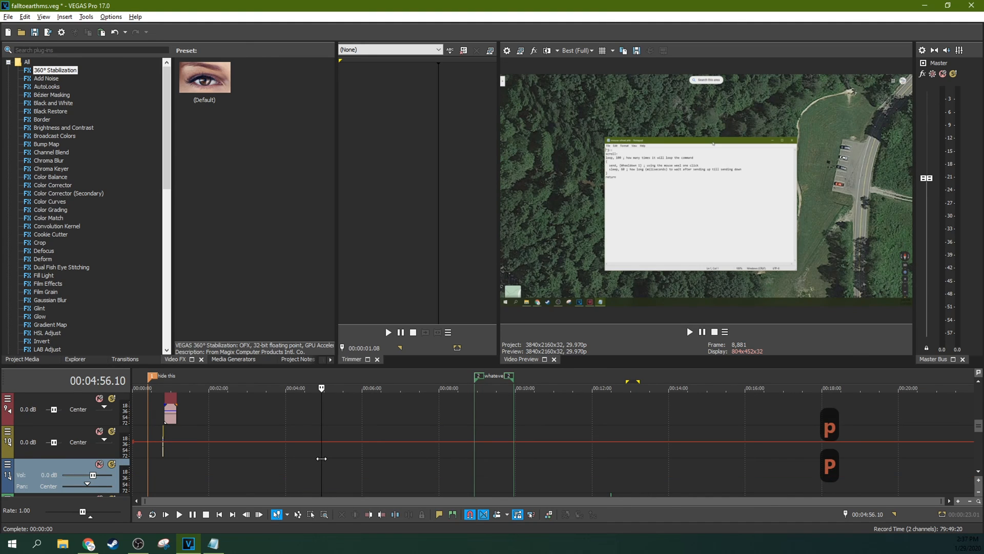
key("shift+p")
key("shift+p")
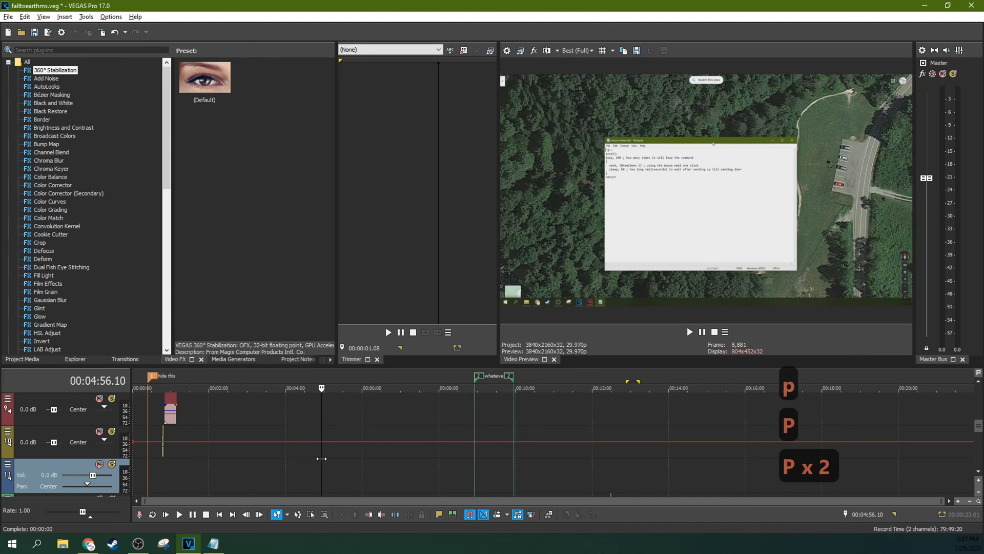
- Create a region from the short time selection at about 00:13:00
left_click(89, 453)
key("r")
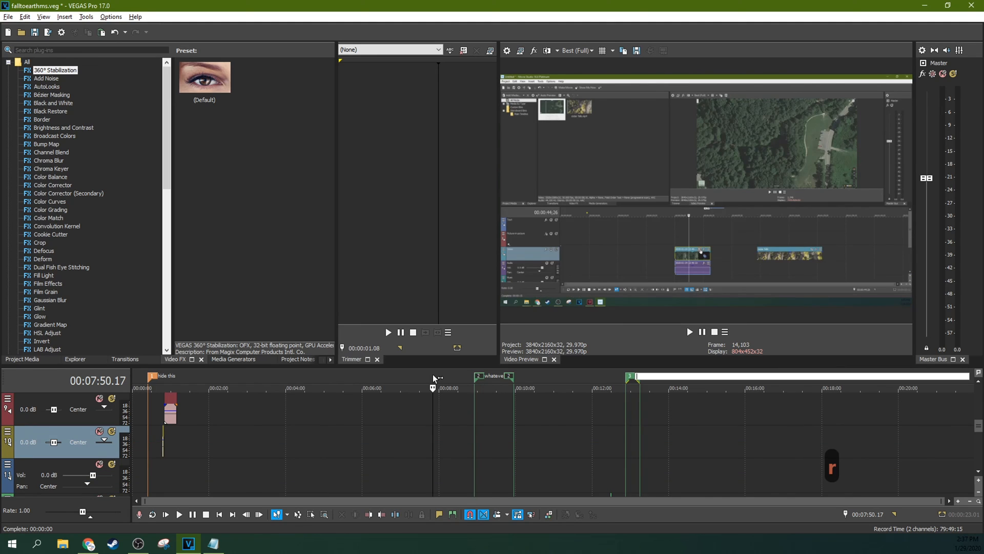
- Insert CD track markers at 00:07:53:60 and 00:06:54:74 on the timeline
left_click(435, 417)
key("n")
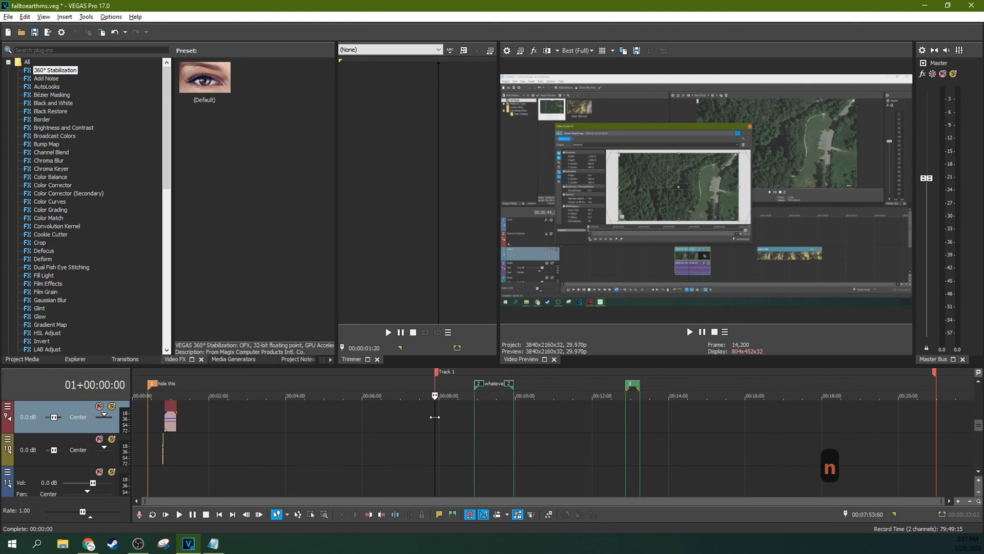
left_click(397, 385)
key("n")
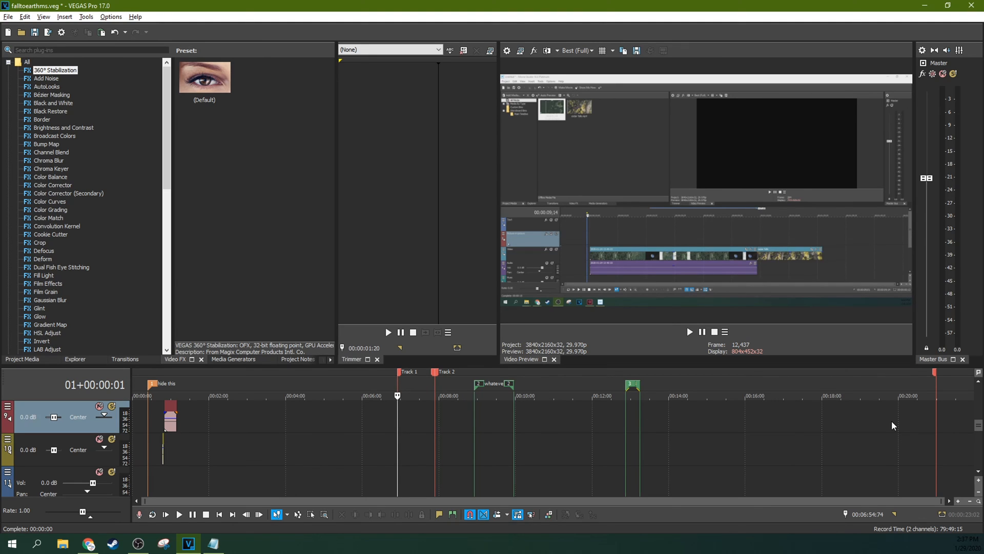
- Insert a CD index marker at 00:06:39:52, between the two CD track markers, and view its properties
key("n")
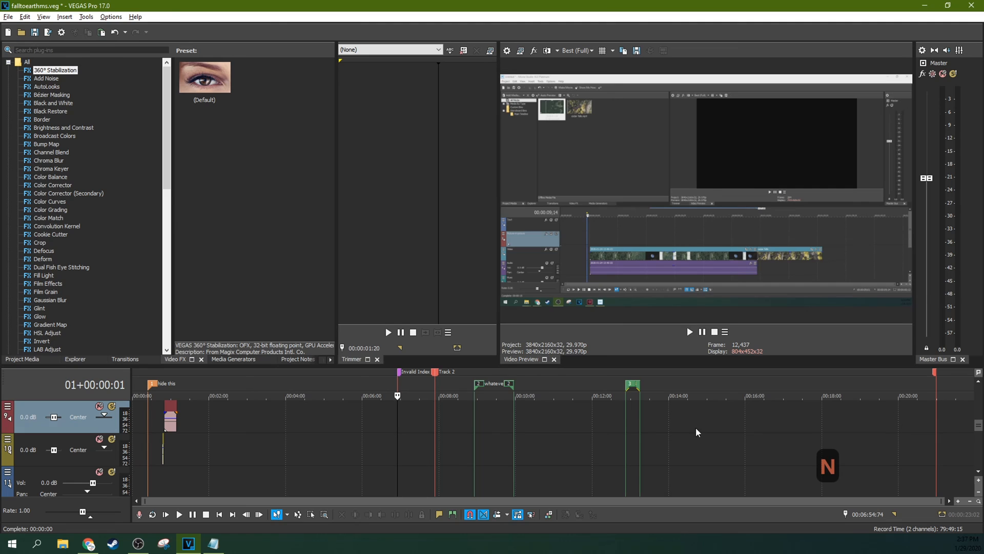
mouse_move(399, 372)
left_mouse_down()
mouse_move(362, 374)
mouse_move(390, 374)
left_mouse_up()
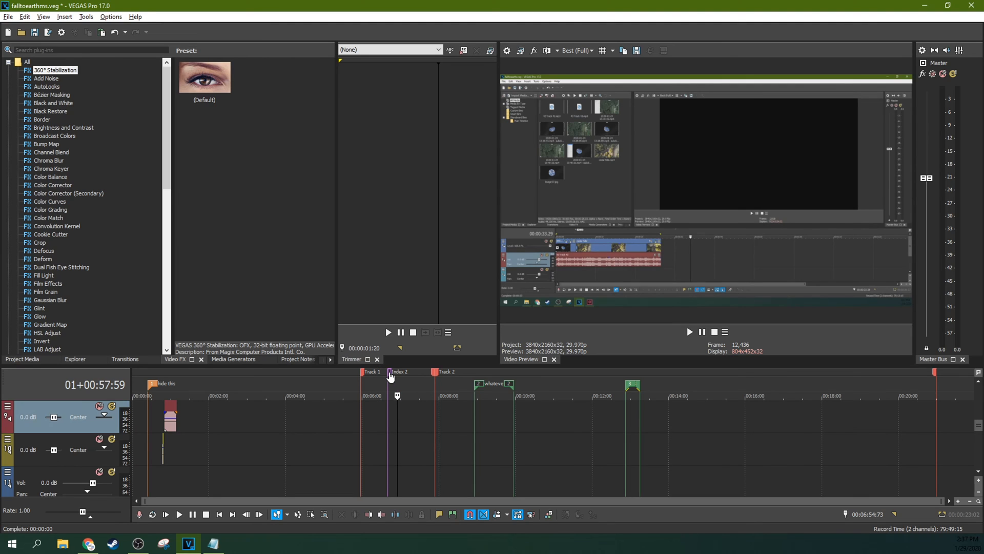
double_click(391, 375)
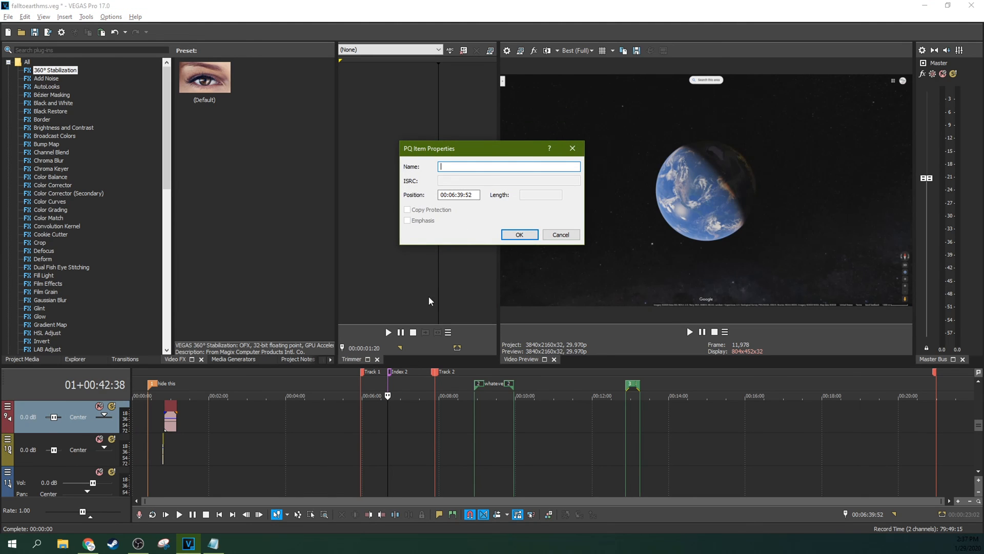
left_click(572, 151)
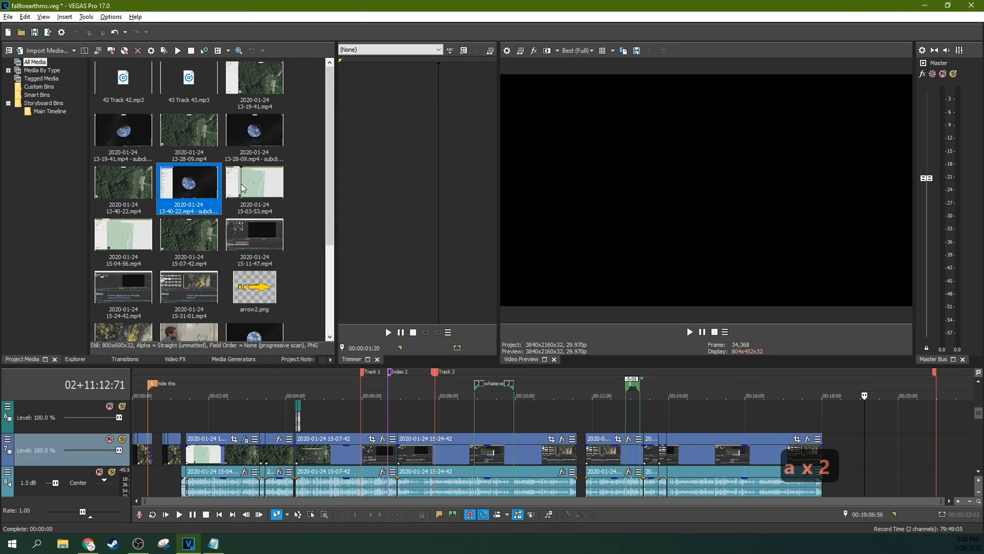
key("w")
left_click(219, 249)
key("d")
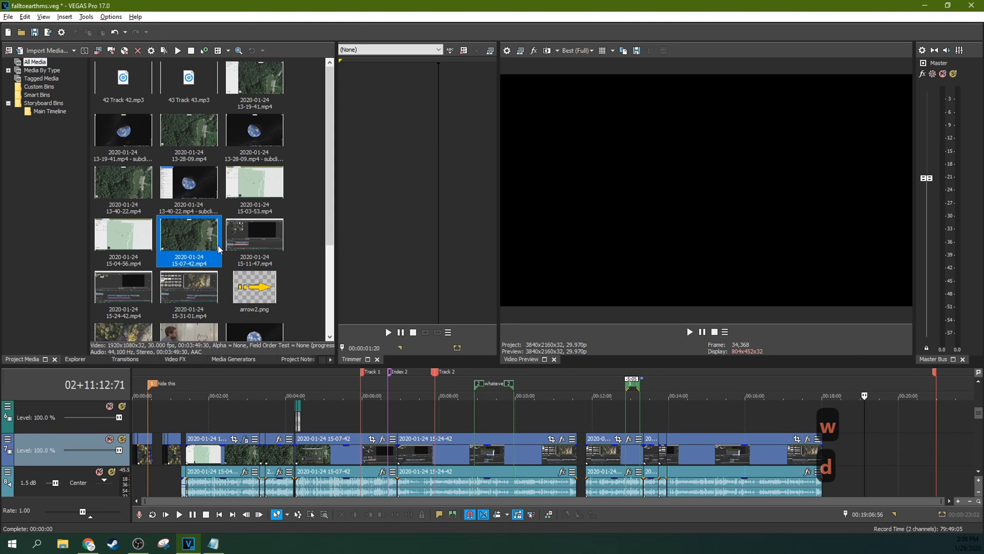
key("a")
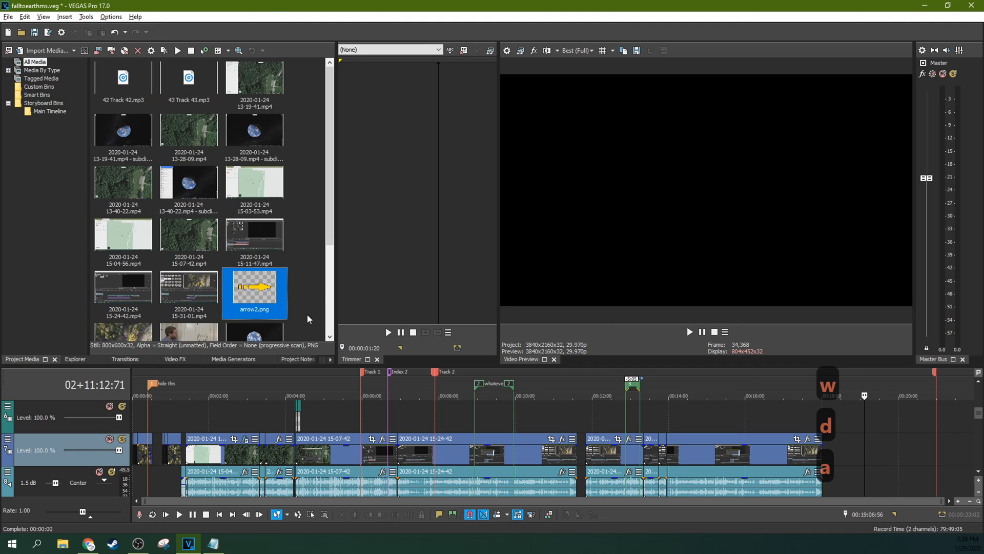
scroll(234, 295, "down", 3)
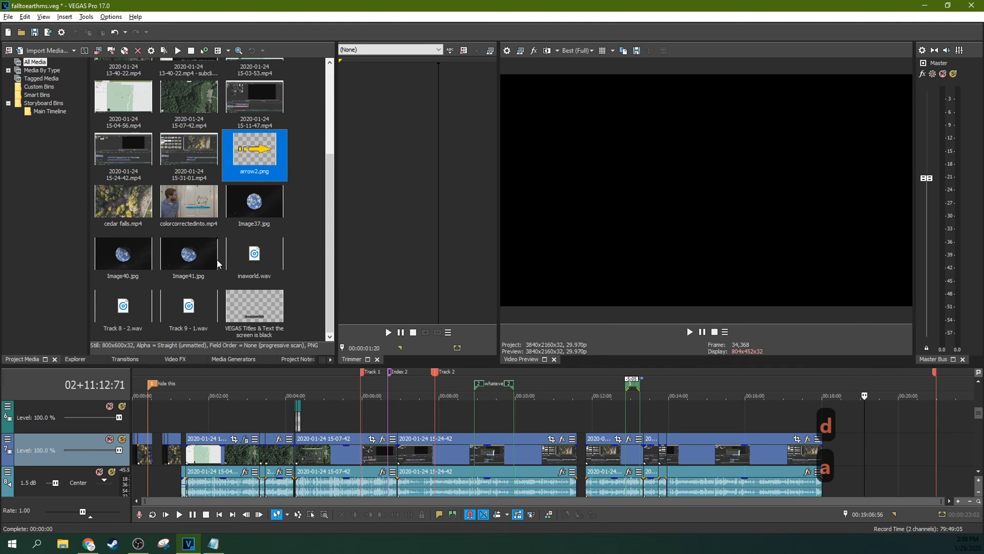
key("i")
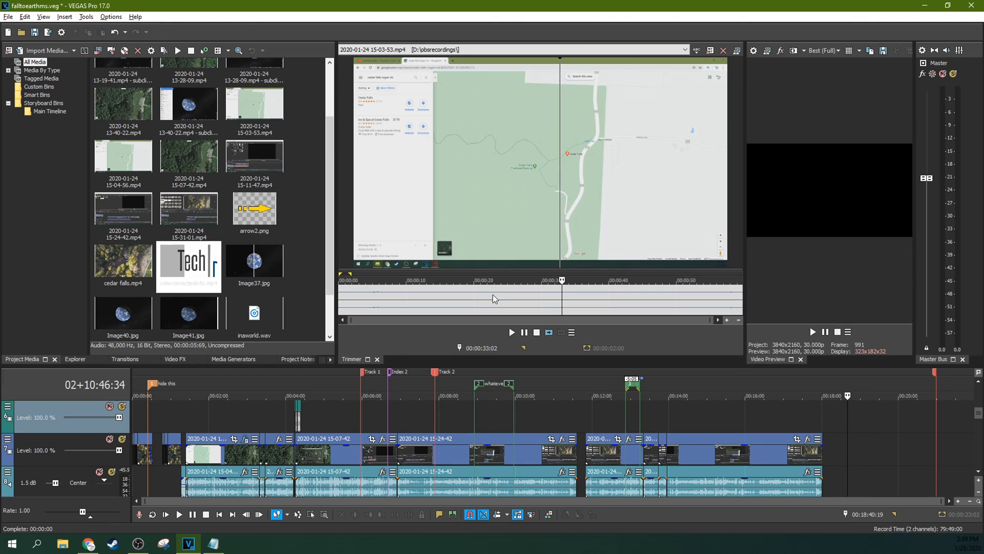
left_click(495, 298)
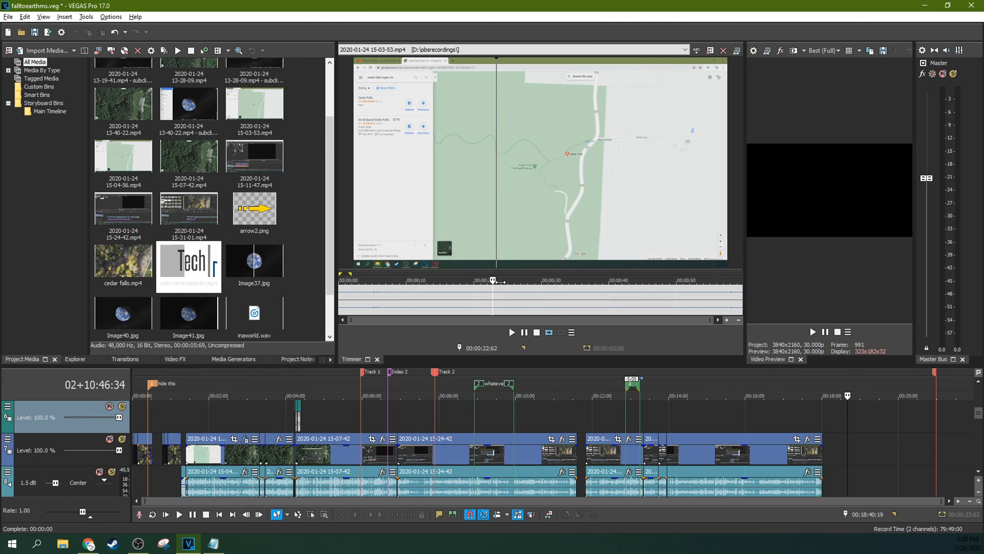
left_click_drag(473, 295, 506, 295)
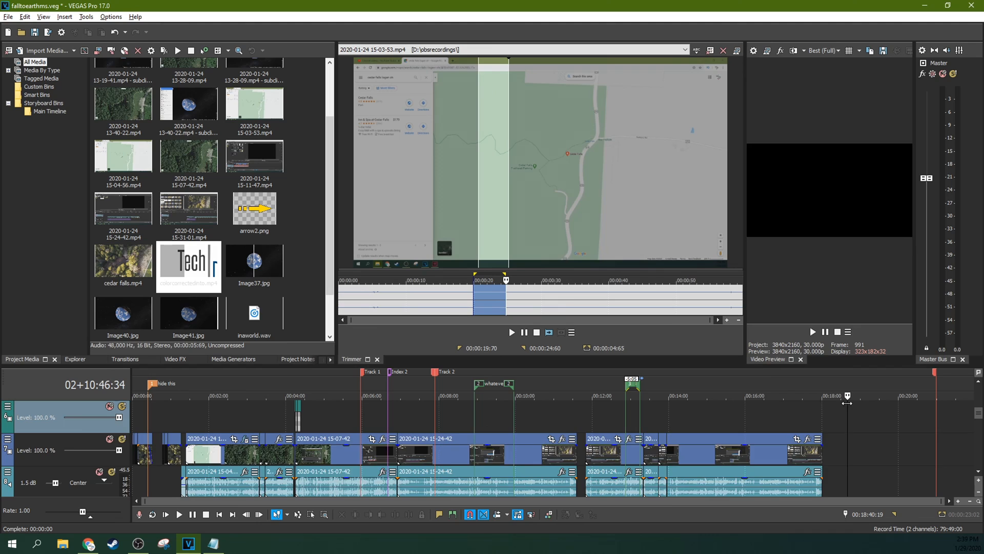
key("a")
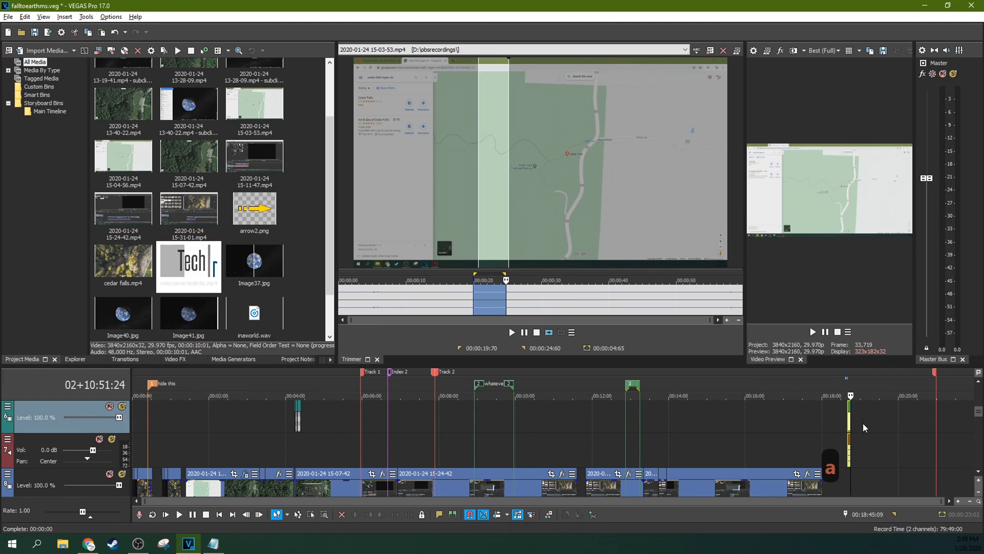
- Add the same Trimmer selection to the timeline so that it ends at the cursor at 00:19:04:26
left_click(865, 428)
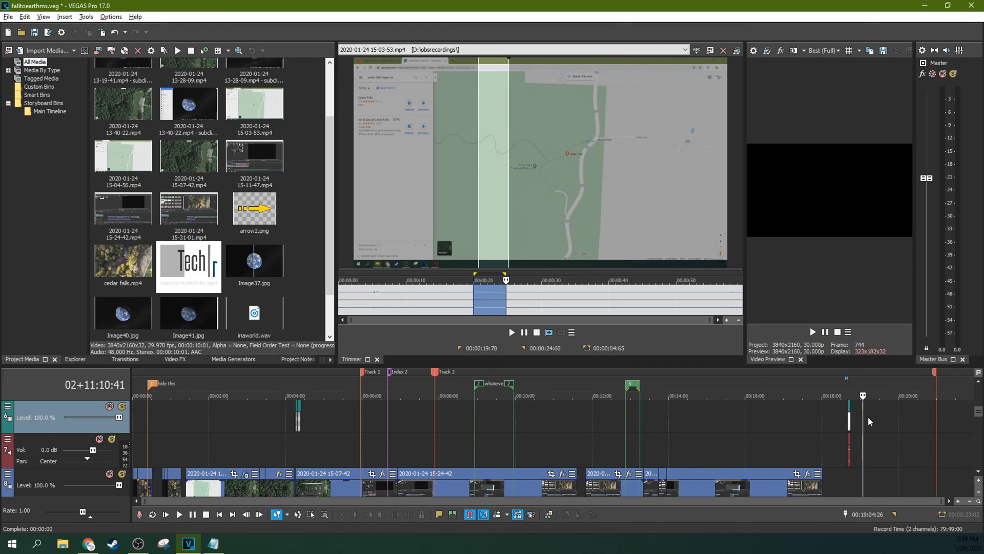
key("a")
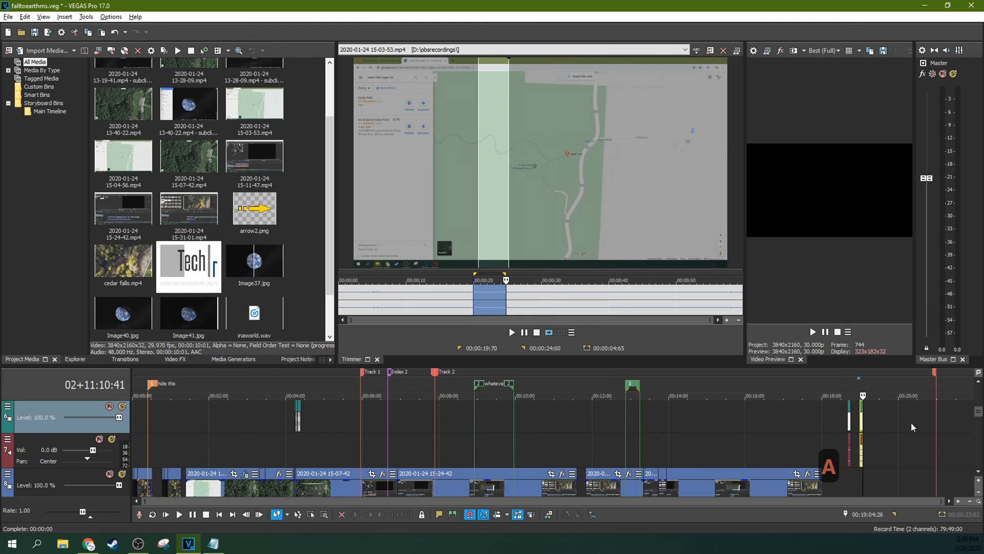
key("h")
key("h")
key("h")
key("h")
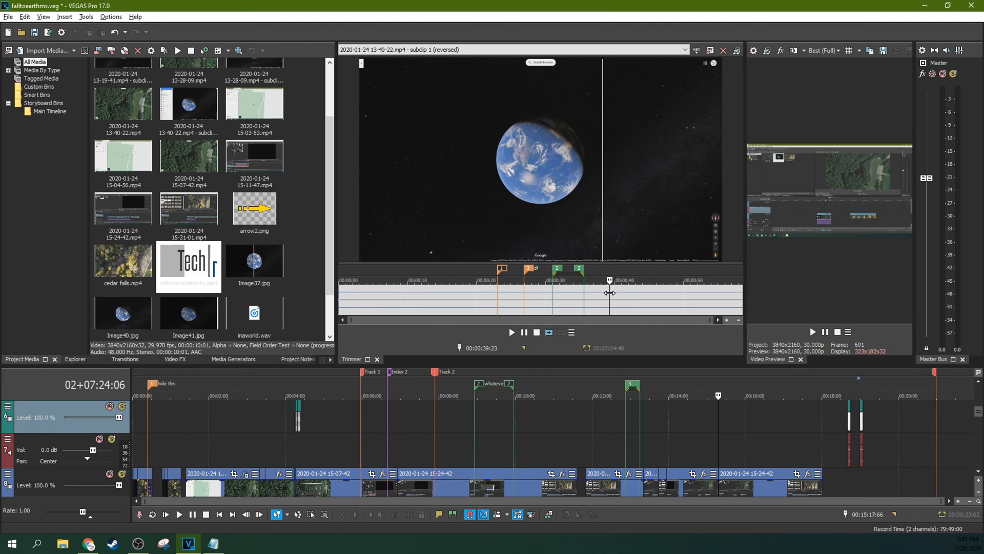
key("ctrl+e")
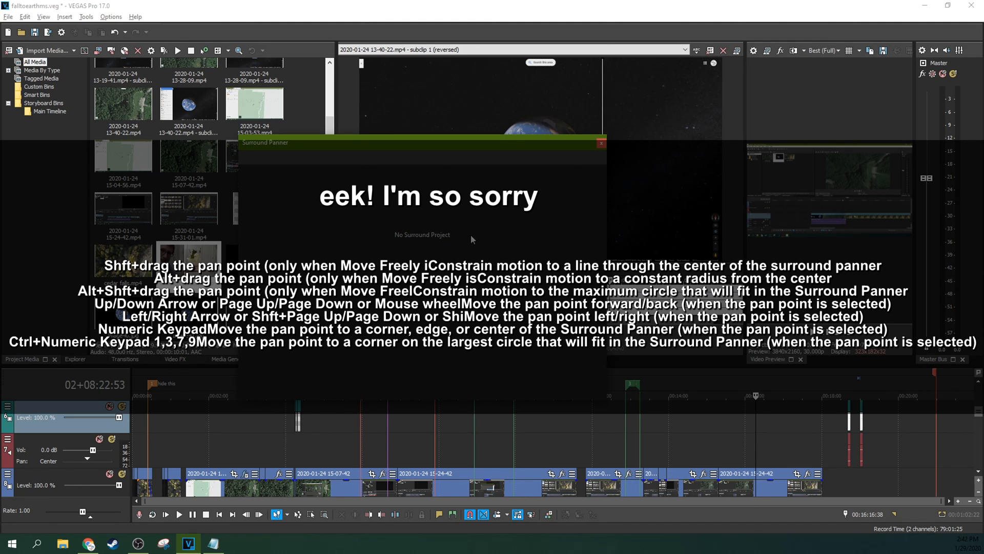
- Open the general application help and move its window over the middle of the workspace
key("F1")
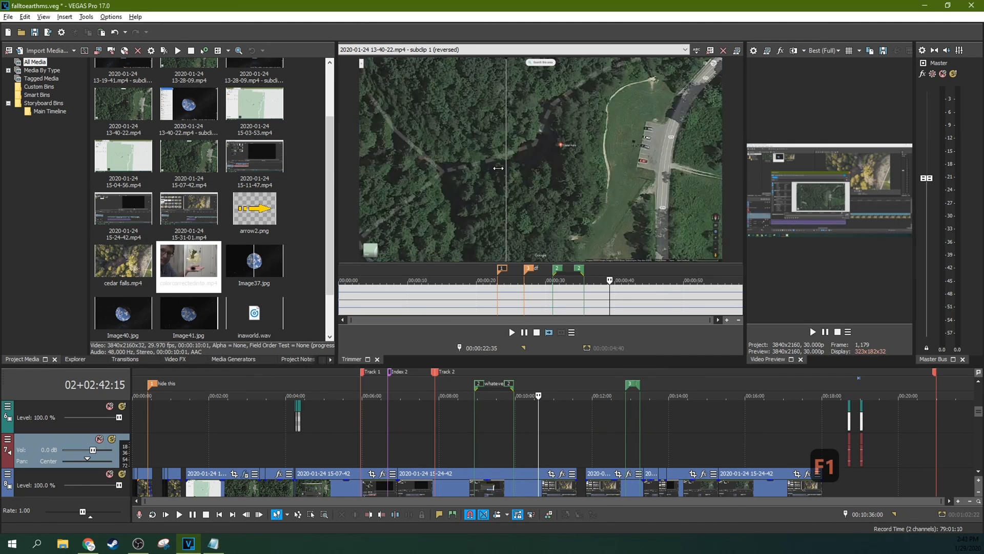
key("F1")
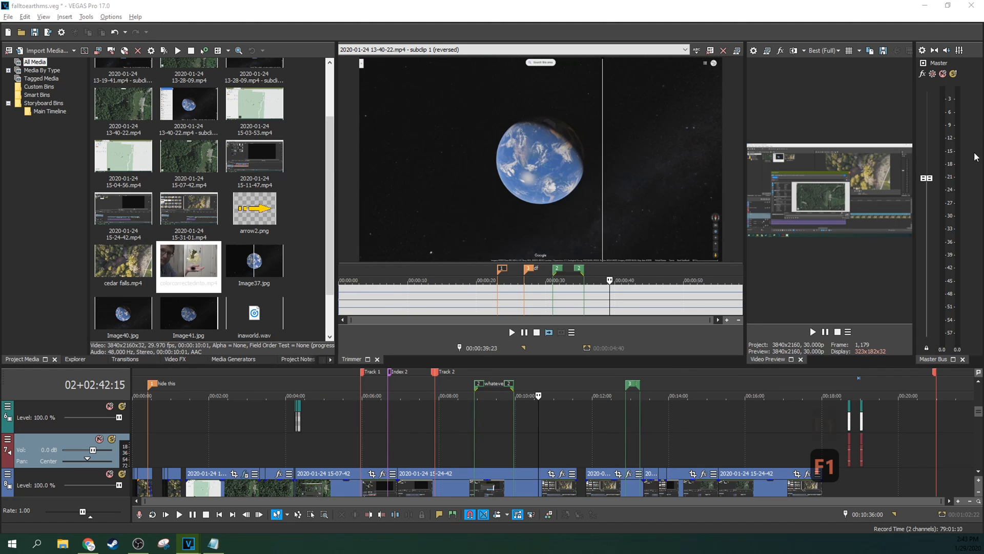
left_click_drag(888, 221, 347, 124)
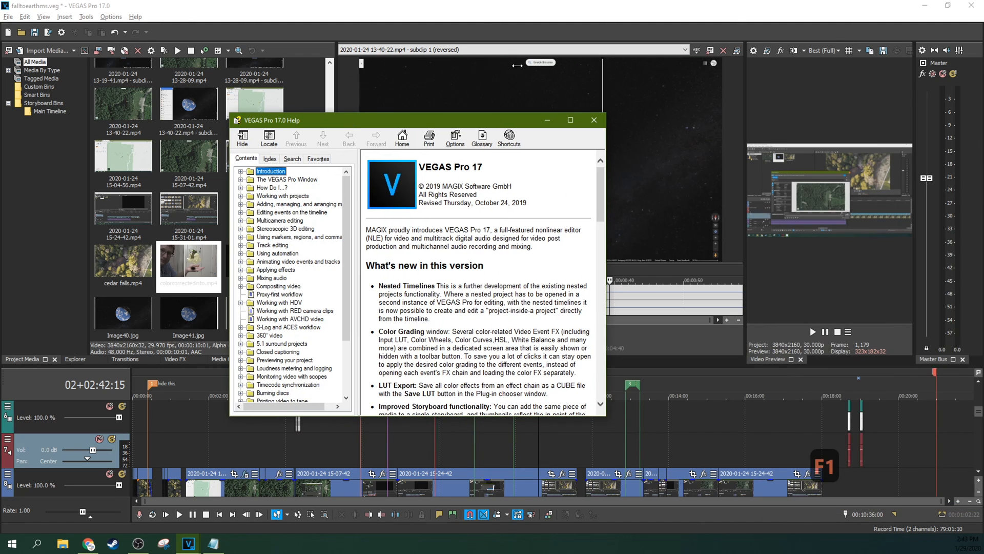
- Open the context help for the Trimmer, read down to the Trimmer Transport Tool Bar section, and close the help
left_click(382, 421)
key("shift+F1")
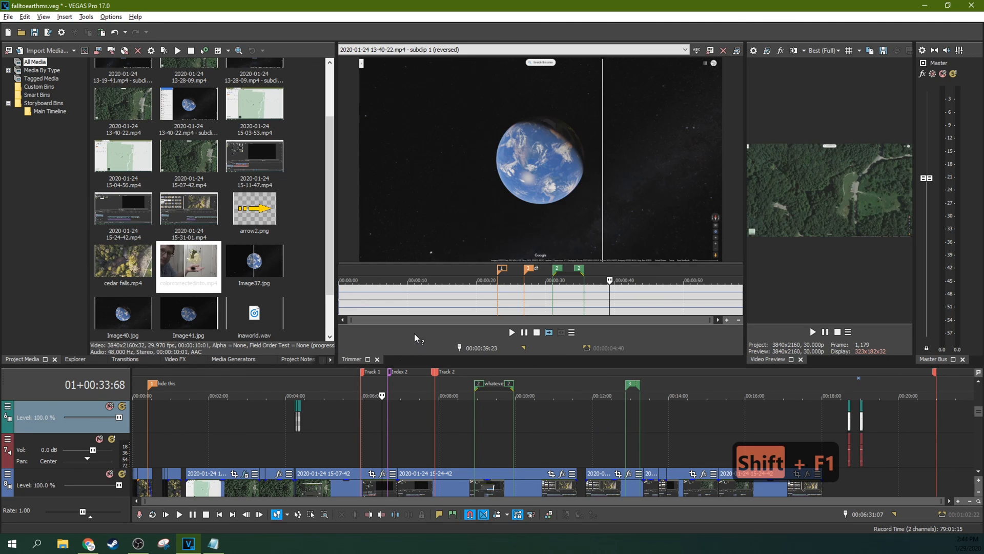
left_click(357, 363)
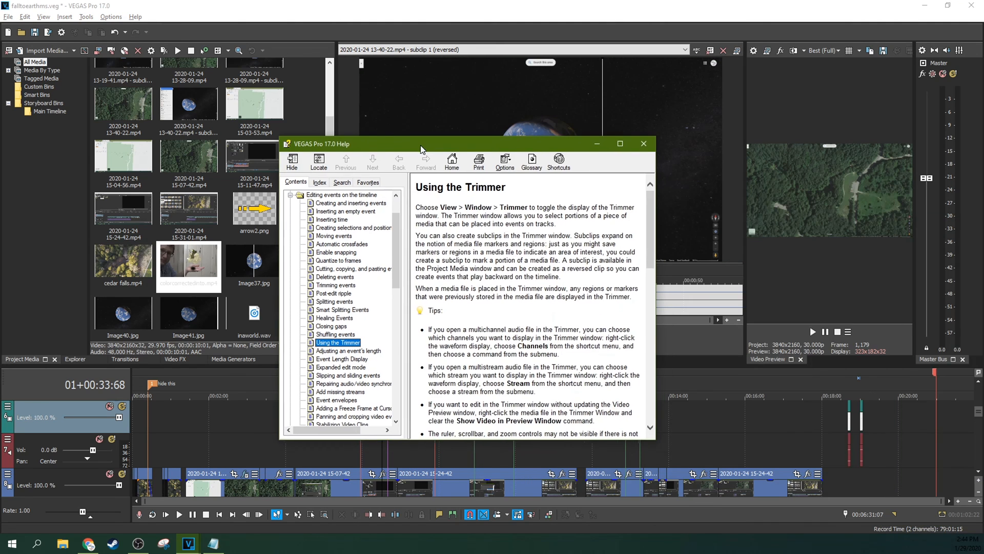
scroll(628, 284, "down", 5)
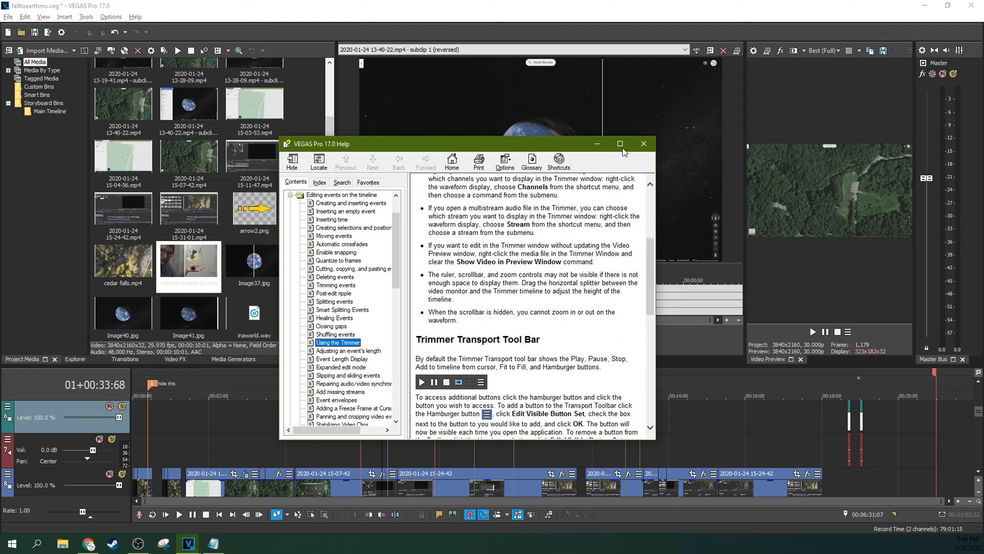
left_click(643, 144)
- Try trimming the end of the last 15-24-42 video event to about 00:16:25, and undo the change
left_click(820, 488)
scroll(979, 415, "down", 2)
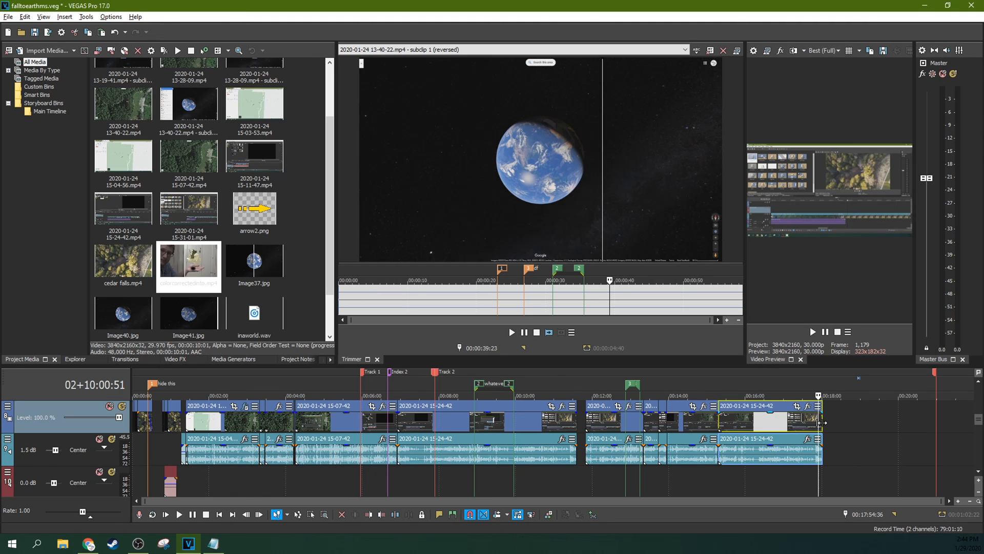
left_click_drag(820, 423, 762, 427)
key("ctrl+z")
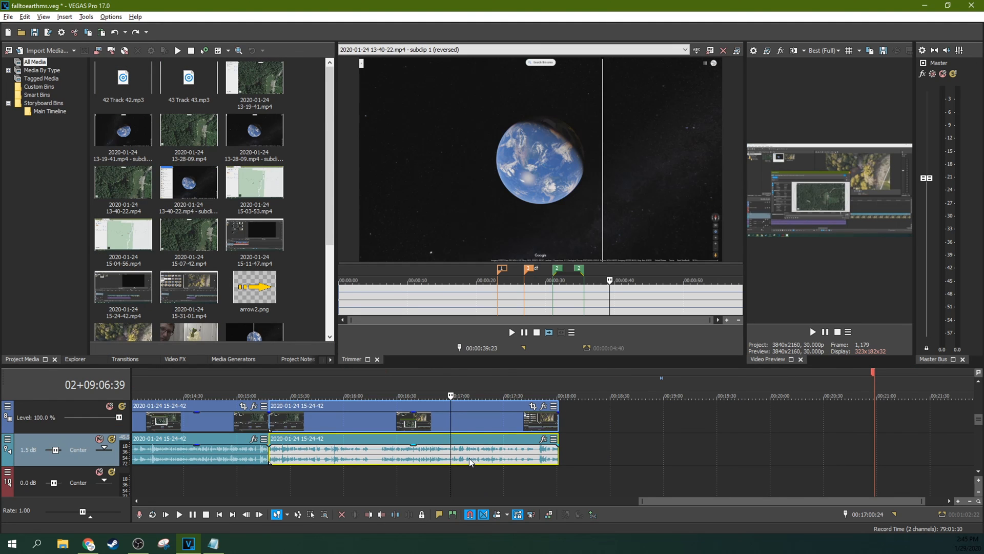
- Place the cursor at 00:17:10:47 on the last 15-24-42 audio event and bring the first video tracks into view
left_click(470, 459)
scroll(470, 461, "down", 3)
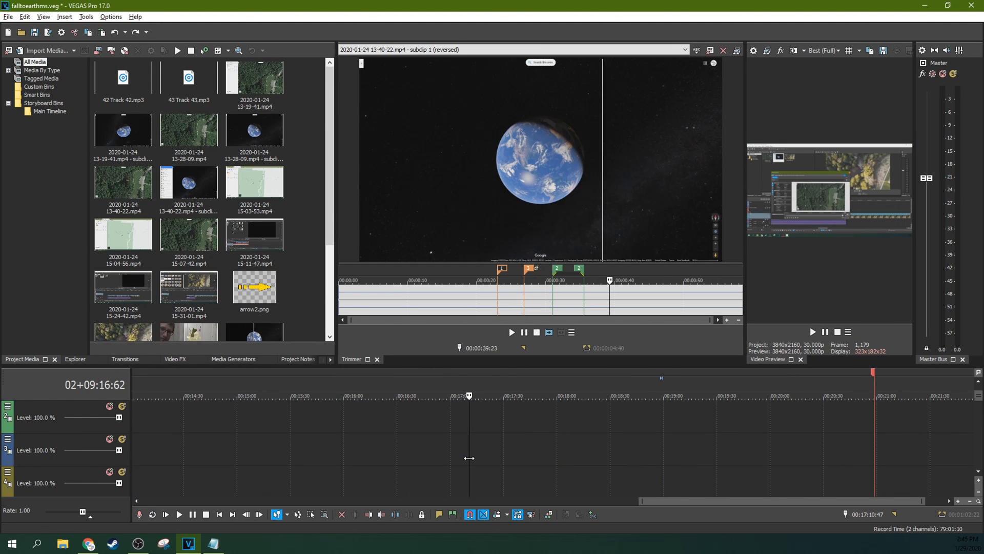
scroll(472, 461, "down", 4)
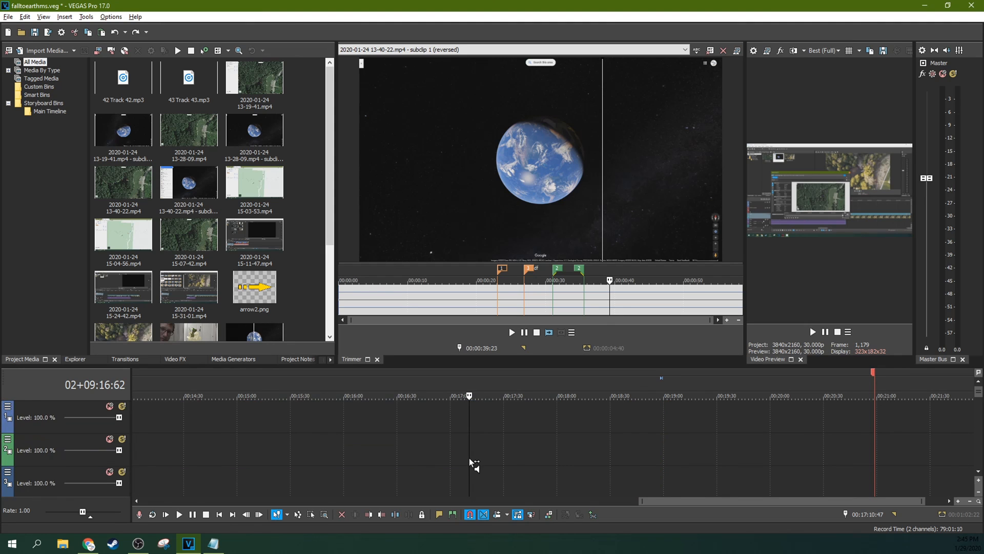
- Browse the timeline vertically through the tracks and horizontally back to the start of the project
scroll(471, 462, "up", 6)
scroll(488, 440, "down", 12)
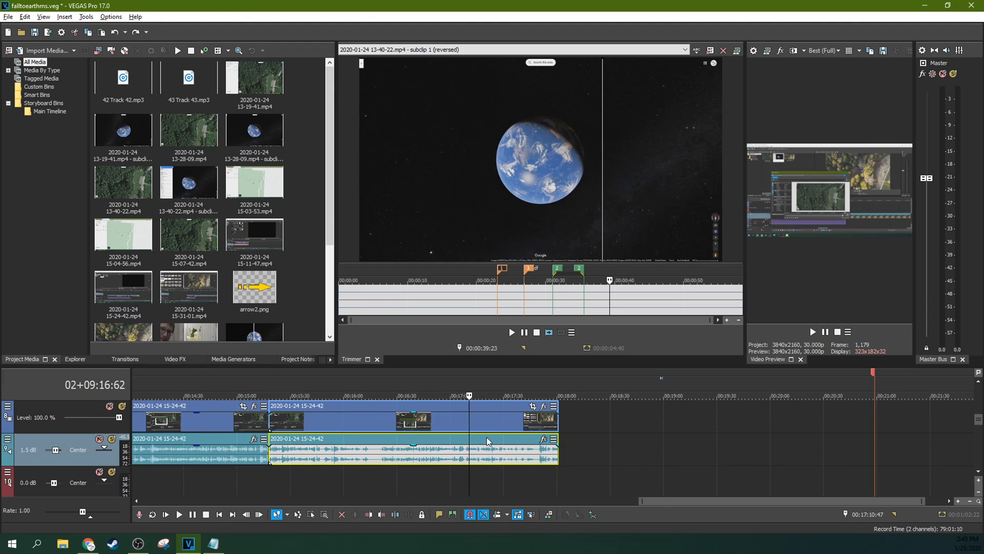
scroll(488, 440, "up", 6)
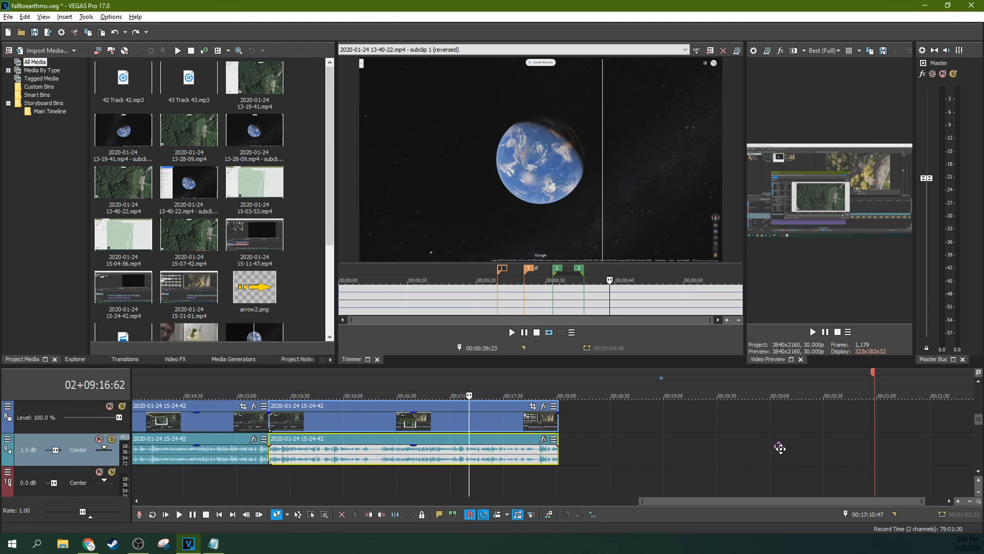
scroll(780, 447, "up", 5)
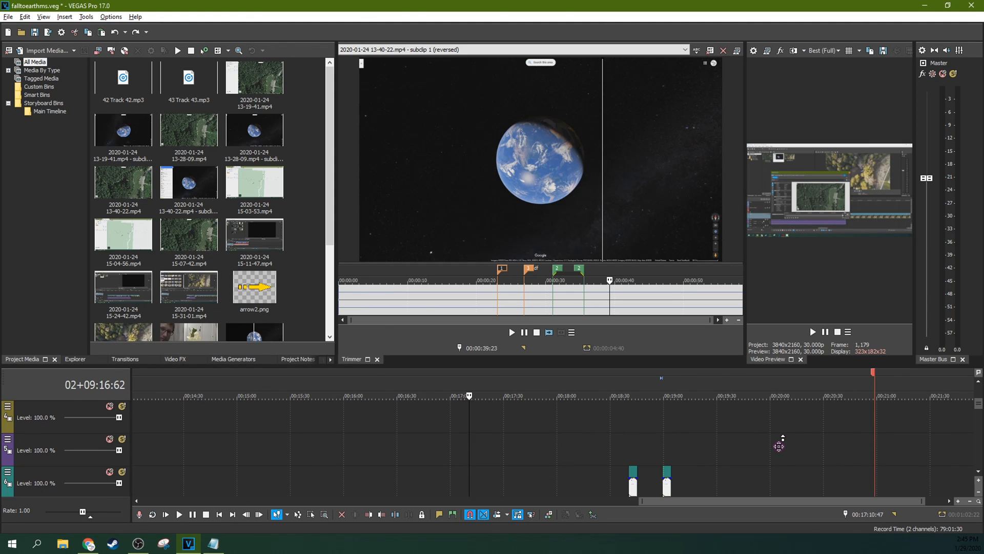
scroll(779, 443, "up", 2)
scroll(786, 467, "down", 2)
scroll(801, 466, "right", 2)
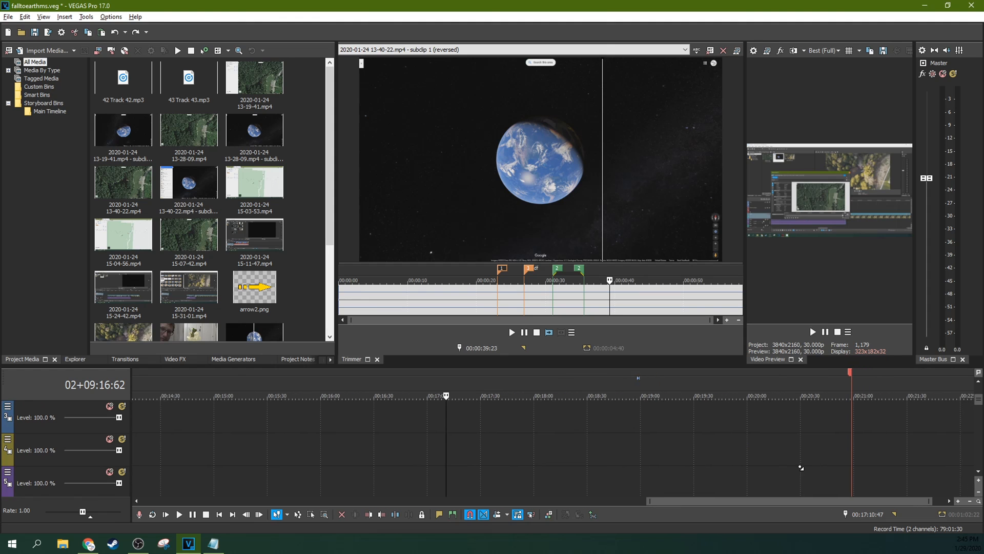
scroll(779, 447, "down", 8)
scroll(637, 447, "left", 10)
scroll(635, 419, "up", 2)
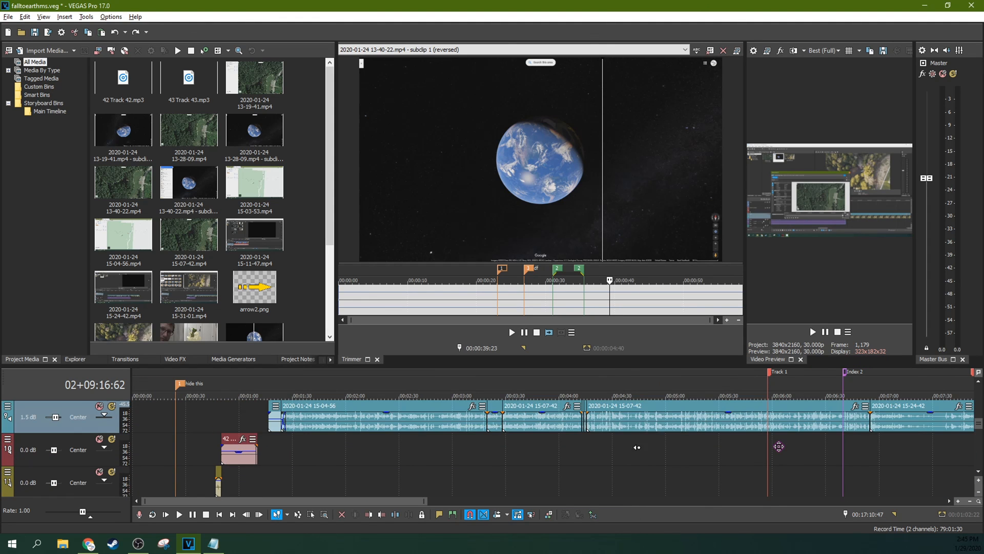
- Place the cursor near 00:05:09 on the 15-07-42 audio event, try lowering its track volume to -0.4 dB, and undo the change
left_click(683, 423)
left_click_drag(57, 417, 54, 415)
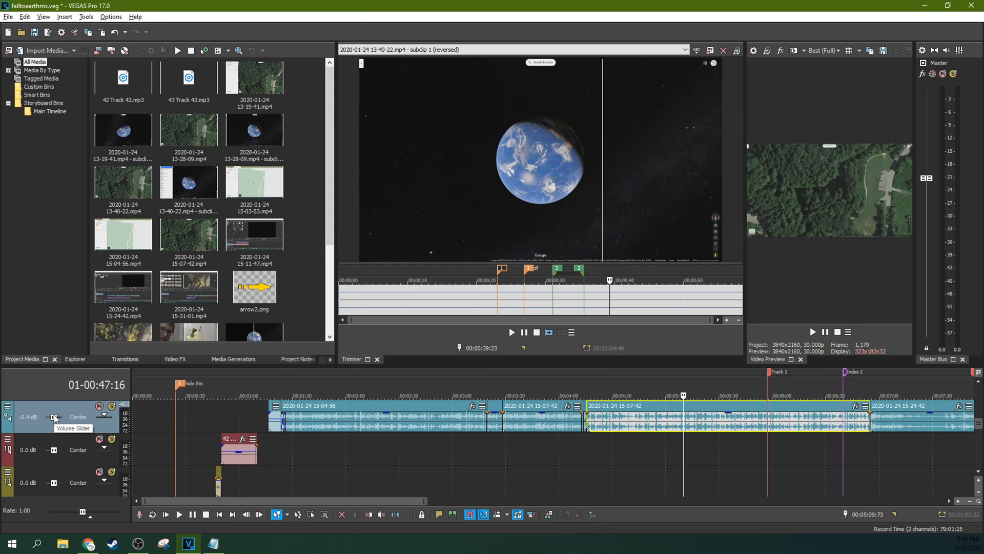
key("ctrl+z")
- Open color grading for the event, try shifting the Gain color wheel in two directions, and reset or undo the shifts
key("alt+g")
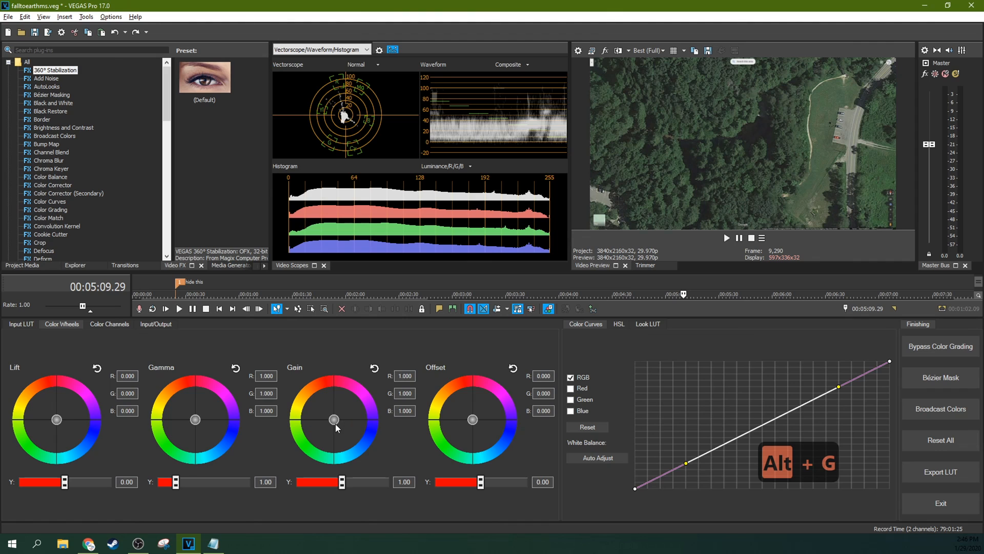
mouse_move(336, 427)
left_mouse_down()
mouse_move(347, 432)
mouse_move(334, 402)
mouse_move(323, 423)
left_mouse_up()
key("ctrl+z")
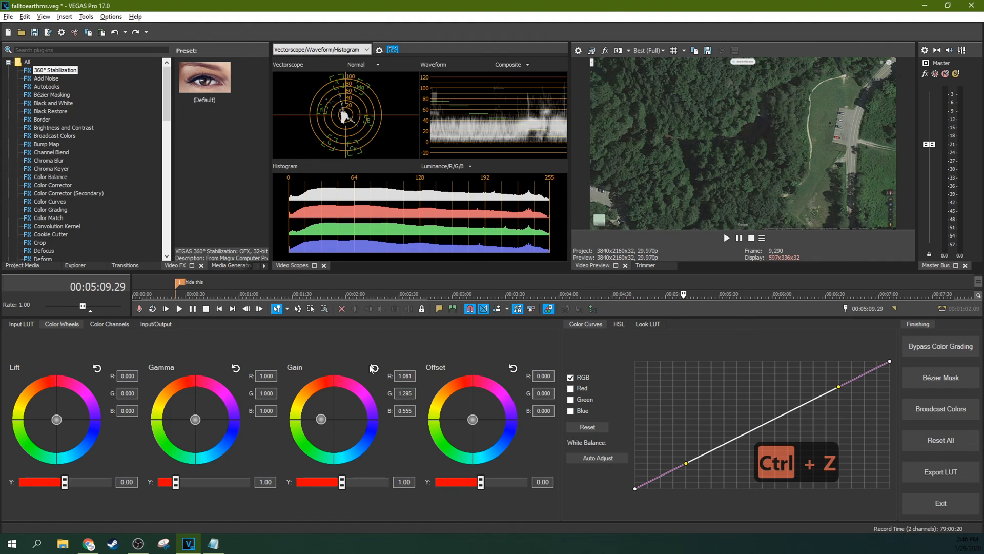
left_click(374, 368)
left_click_drag(334, 421, 355, 398)
key("ctrl+z")
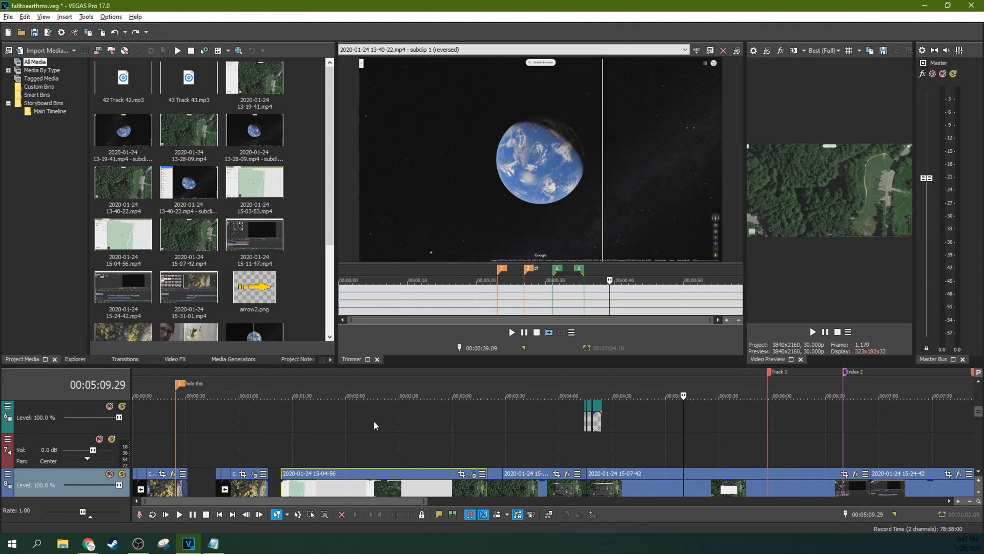
- Step the cursor forward a little and then back along the timeline to 00:04:53.19
key("Right")
key("Right")
key("Right")
key("Left")
key("Left")
key("Left")
key("Left")
key("Left")
key("Left")
key("Left")
key("Left")
key("Left")
key("Left")
key("Left")
key("Left")
key("Left")
key("Left")
key("Left")
key("Left")
key("Left")
key("Left")
key("Left")
key("Left")
key("Left")
key("Left")
key("Left")
key("Left")
key("Left")
key("Left")
key("Left")
key("Left")
key("Left")
key("Left")
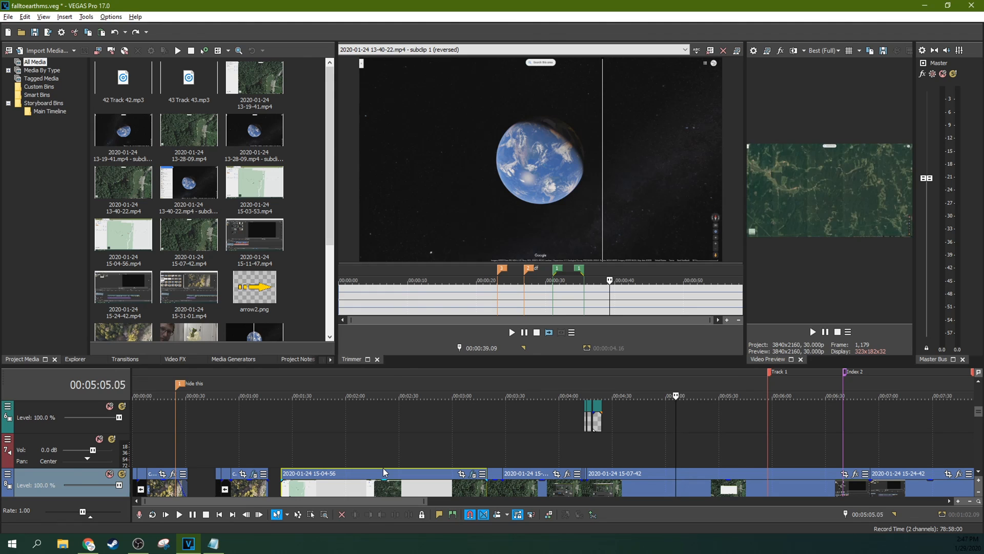
key("Left")
key("Left")
key("Left")
key("Left")
key("Left")
key("Left")
key("Left")
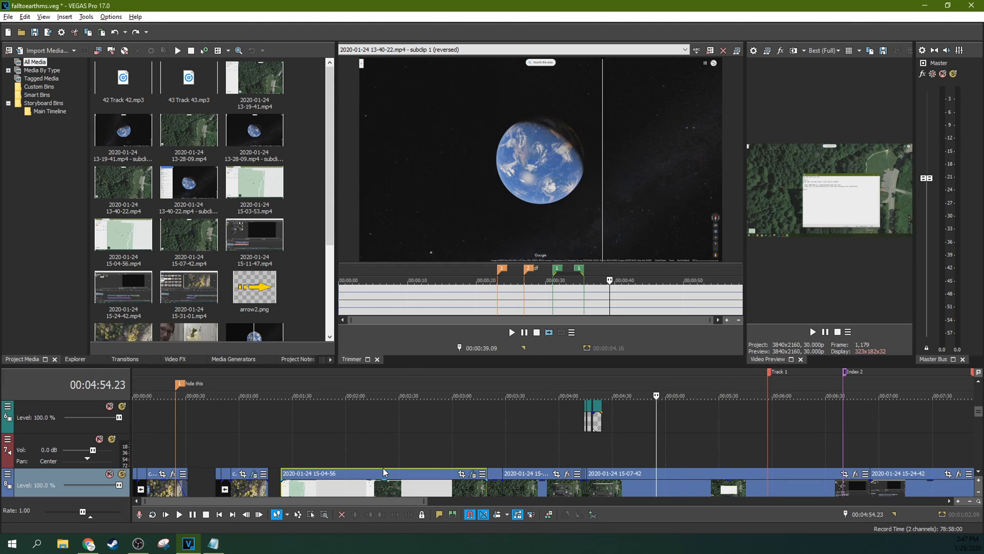
key("Left")
key("Left")
key("Left")
key("Left")
key("Left")
key("Left")
key("Left")
key("Left")
key("Left")
key("Left")
key("Left")
key("Left")
key("Left")
key("Left")
key("Left")
key("Left")
key("Left")
key("Left")
key("Left")
key("Left")
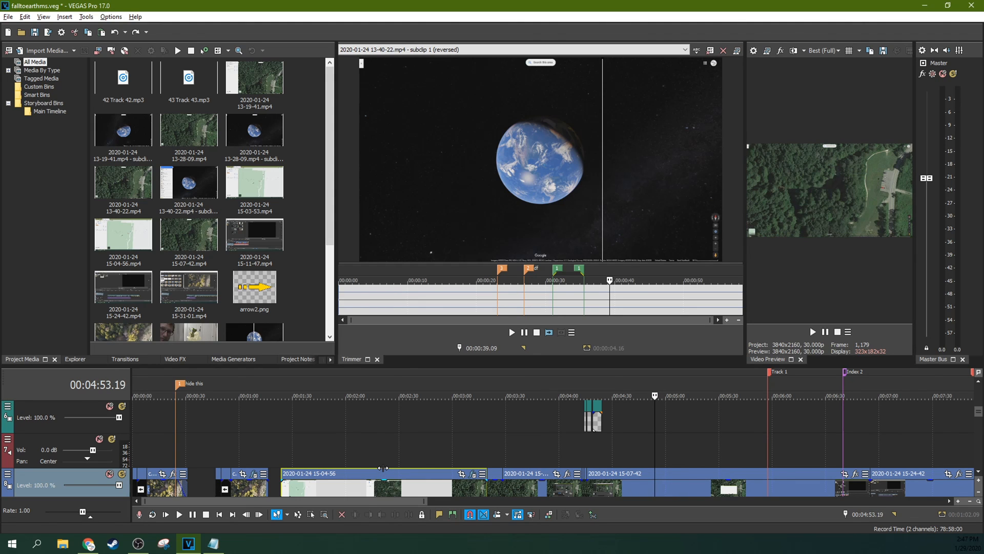
- Place the cursor at 00:01:07.23 on the empty audio track 7 and step it back to 00:01:00.17
left_click(253, 449)
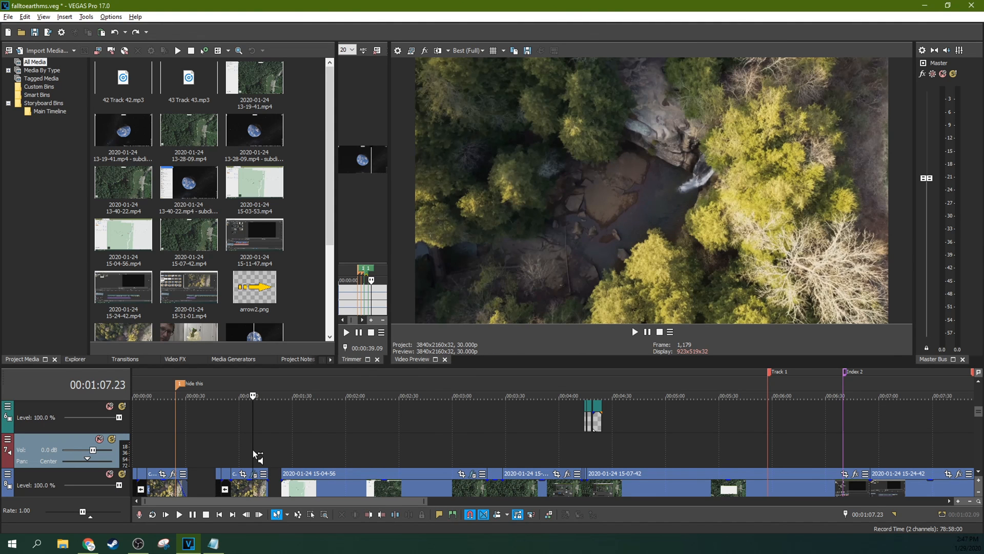
key("Left")
key("Left")
key("Left")
key("Left")
key("Left")
key("Left")
key("Left")
key("Left")
key("Left")
key("Left")
key("Left")
key("Left")
key("Left")
key("Left")
key("Left")
key("Left")
key("Left")
key("Left")
key("Left")
key("Left")
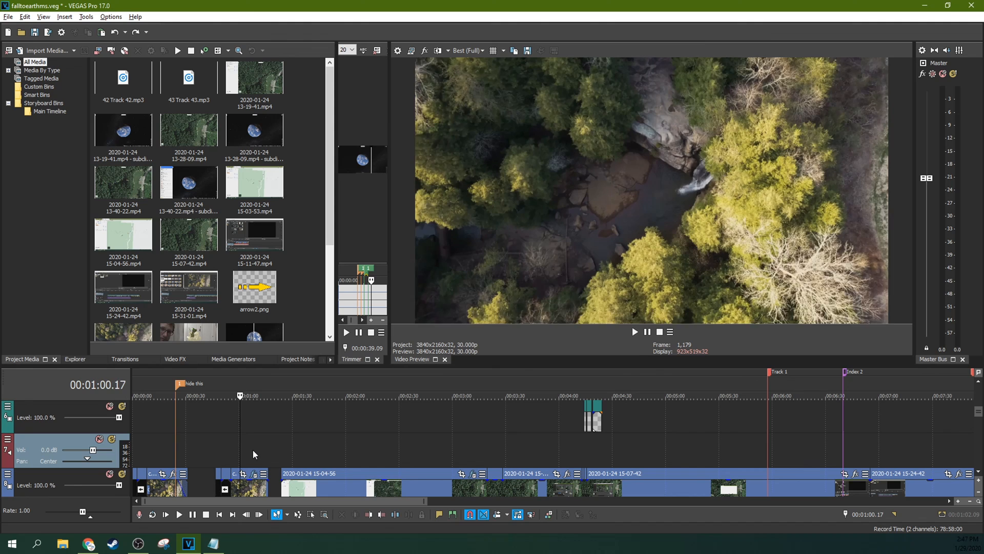
- Step the cursor forward along the timeline to 00:01:08.17
key("Right")
key("Right")
key("Right")
key("Right")
key("Right")
key("Right")
key("Right")
key("Right")
key("Right")
key("Right")
key("Right")
key("Right")
key("Right")
key("Right")
key("Right")
key("Right")
key("Right")
key("Right")
key("Right")
key("Right")
key("Right")
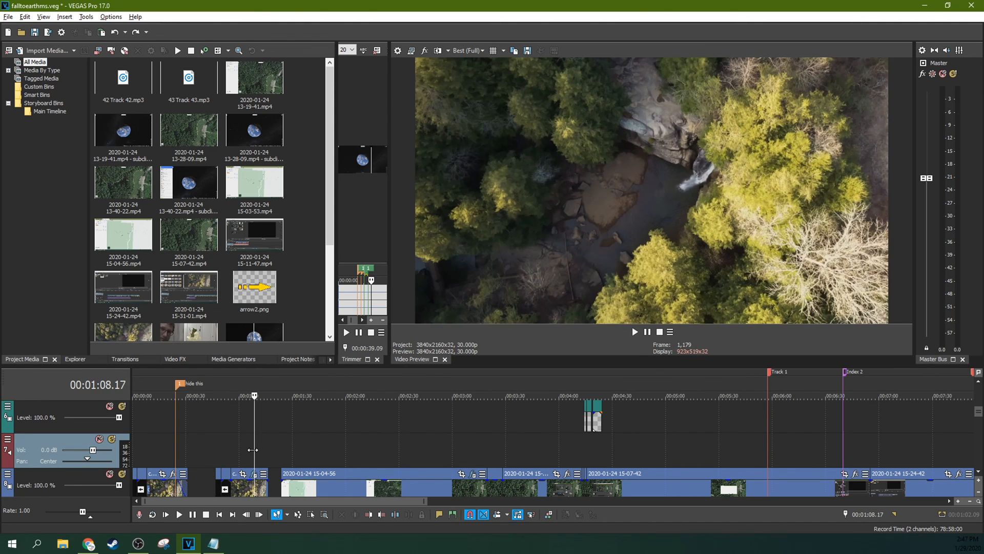
- Step the cursor back in small increments to about 00:01:07.19
key("Left")
key("Left")
key("Left")
key("Left")
key("Left")
key("Left")
key("Left")
key("Left")
key("Left")
key("Left")
key("Left")
key("Left")
key("Left")
key("Left")
key("Left")
key("Left")
key("Left")
key("Left")
key("Left")
key("Left")
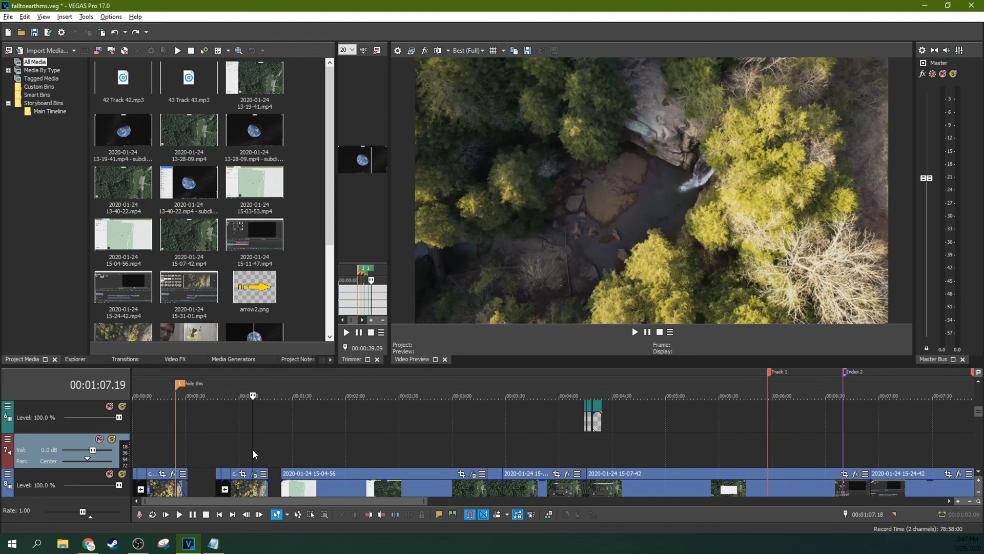
- Step the cursor back along the timeline to 00:01:05.29
key("Left")
key("Left")
key("Left")
key("Left")
key("Left")
key("Left")
key("Left")
key("Left")
key("Left")
key("Left")
key("Left")
key("Left")
key("Left")
key("Left")
key("Left")
key("Left")
key("Left")
key("Left")
key("Left")
key("Left")
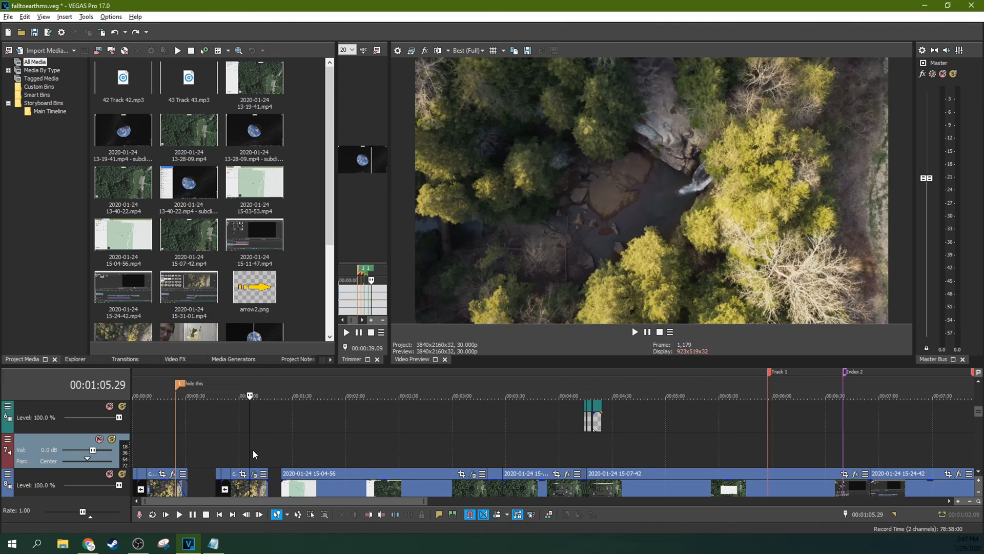
- Place the cursor at 00:01:31.04 on an empty part of video track 6
left_click(449, 452)
left_click(294, 421)
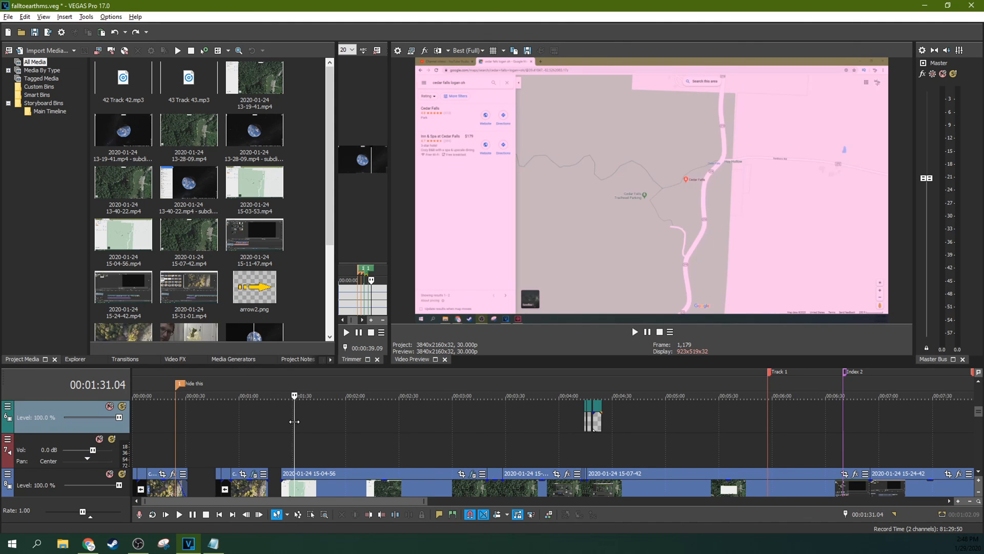